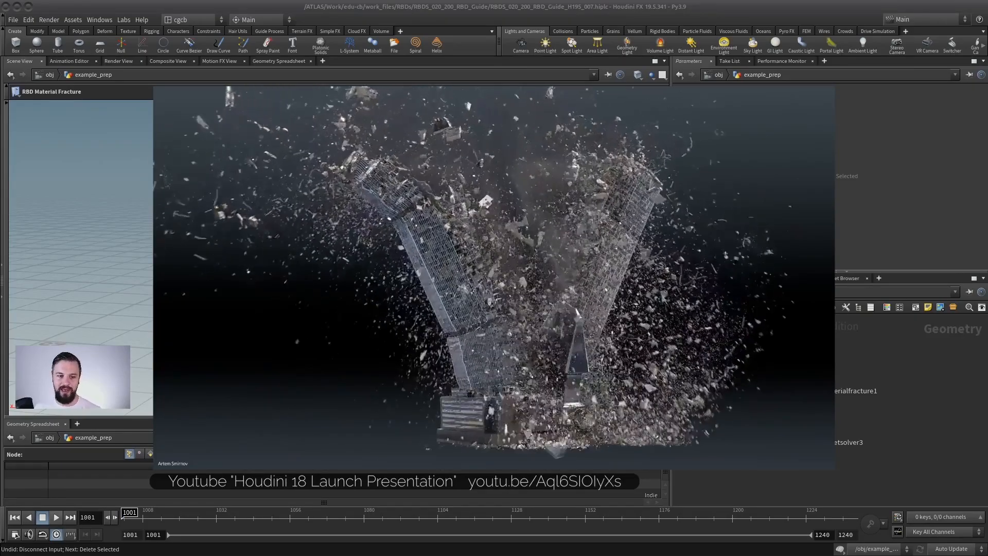
Open the example_prep geometry network and display the box1 node.
{"action": "key", "text": "u"}
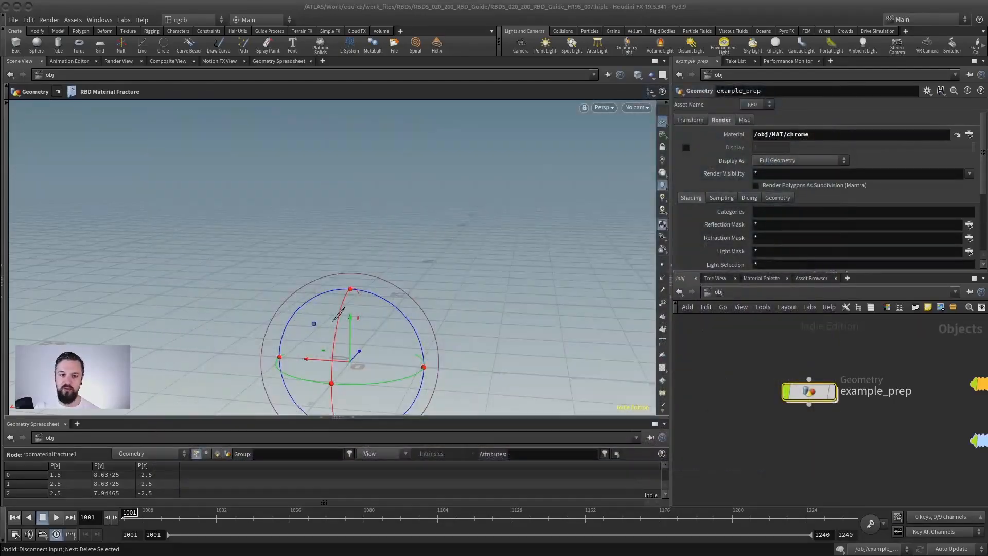
{"action": "key", "text": "i"}
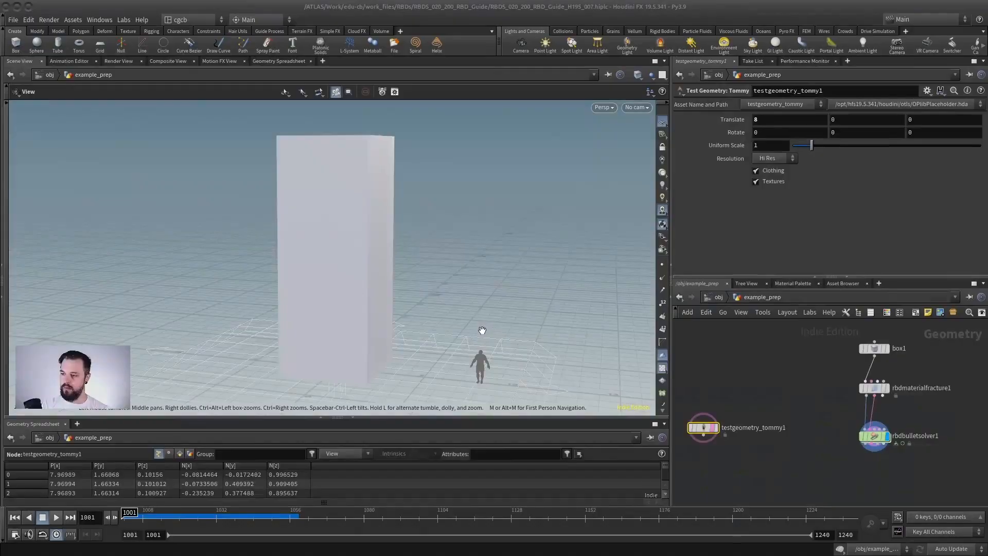
{"action": "scroll", "coordinate": [747, 368], "scroll_direction": "up", "scroll_amount": 1}
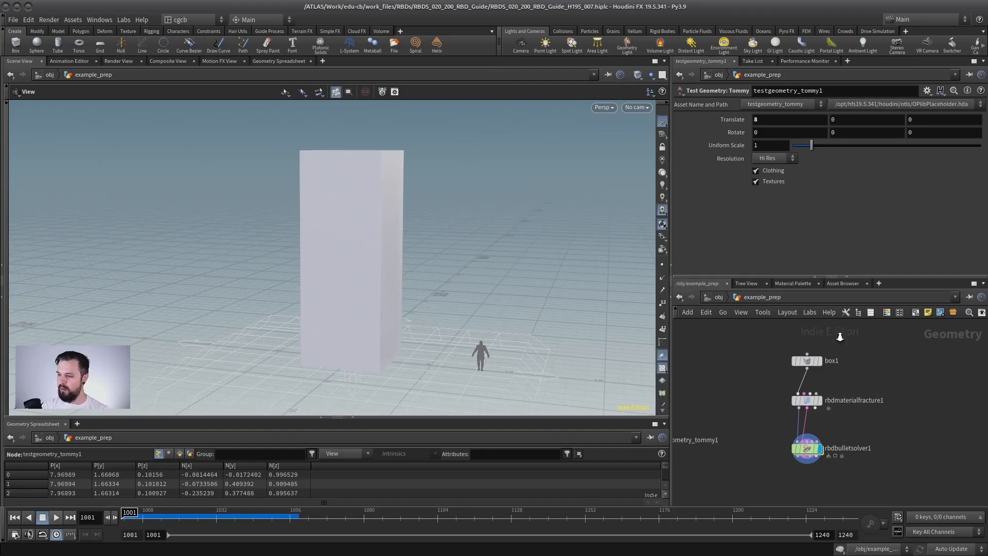
{"action": "scroll", "coordinate": [803, 362], "scroll_direction": "up", "scroll_amount": 2}
{"action": "left_click", "coordinate": [803, 371]}
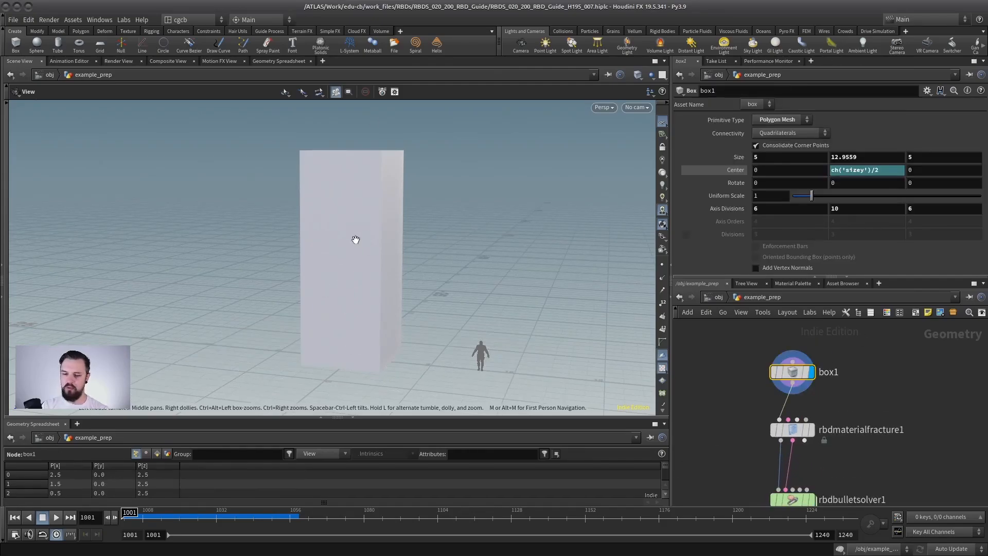
Display the fractured box from rbdmaterialfracture1 in wireframe.
{"action": "middle_click_drag", "start_coordinate": [871, 378], "coordinate": [875, 339]}
{"action": "left_click", "coordinate": [795, 390]}
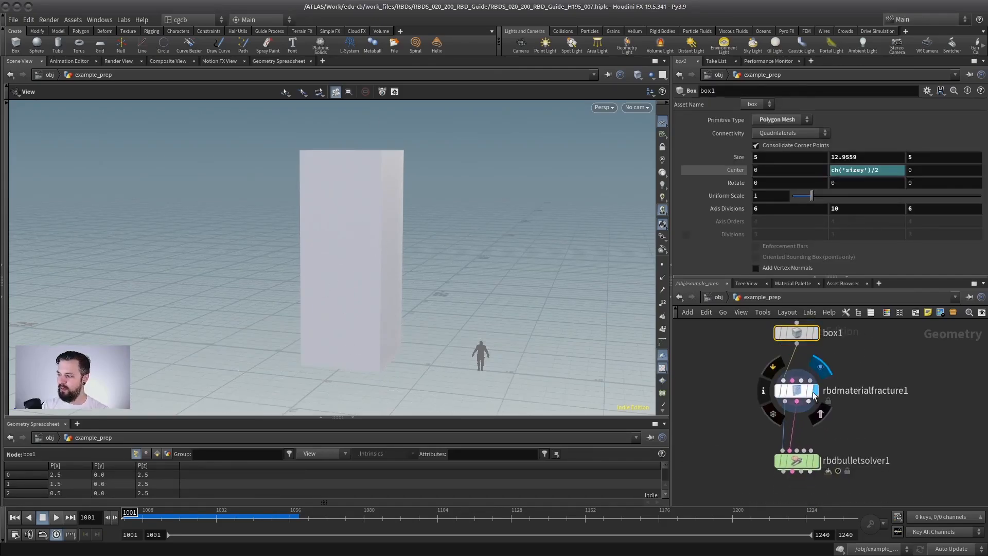
{"action": "key", "text": "w"}
{"action": "left_click_drag", "start_coordinate": [375, 258], "coordinate": [366, 262]}
{"action": "middle_click_drag", "start_coordinate": [818, 463], "coordinate": [830, 434]}
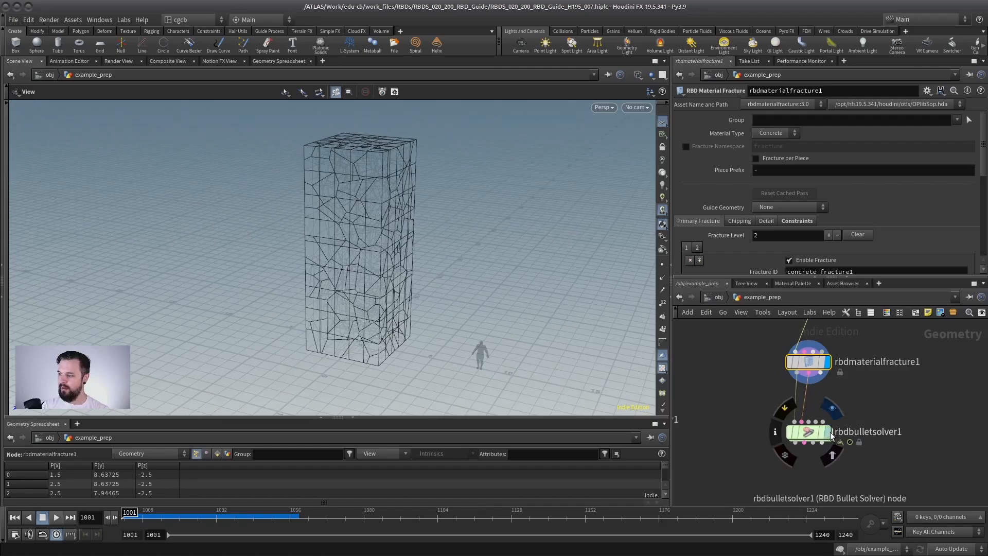
Display rbdbulletsolver1, examine its collision and ground plane settings, and return the viewport to shaded display.
{"action": "left_click", "coordinate": [827, 432]}
{"action": "left_click", "coordinate": [809, 432]}
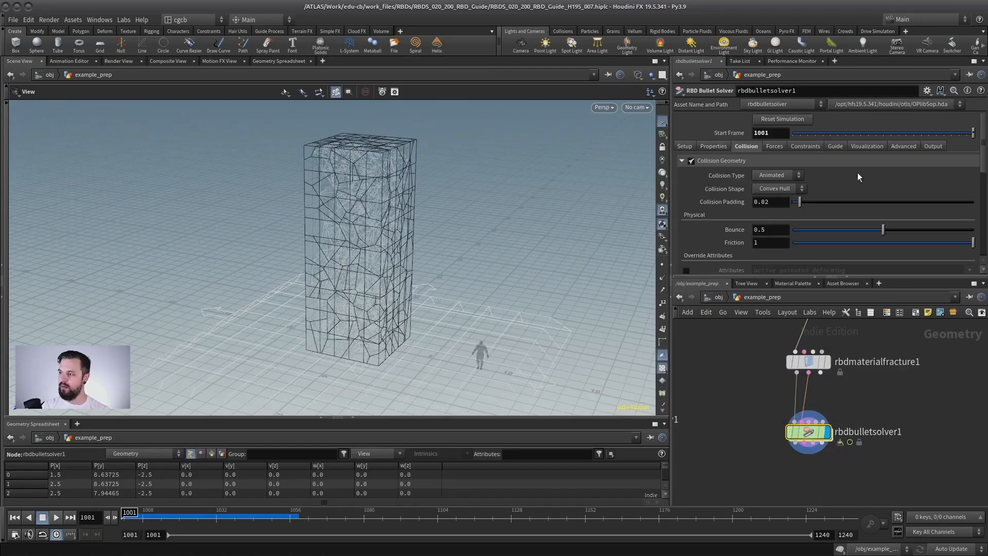
{"action": "left_click_drag", "start_coordinate": [776, 278], "coordinate": [776, 369]}
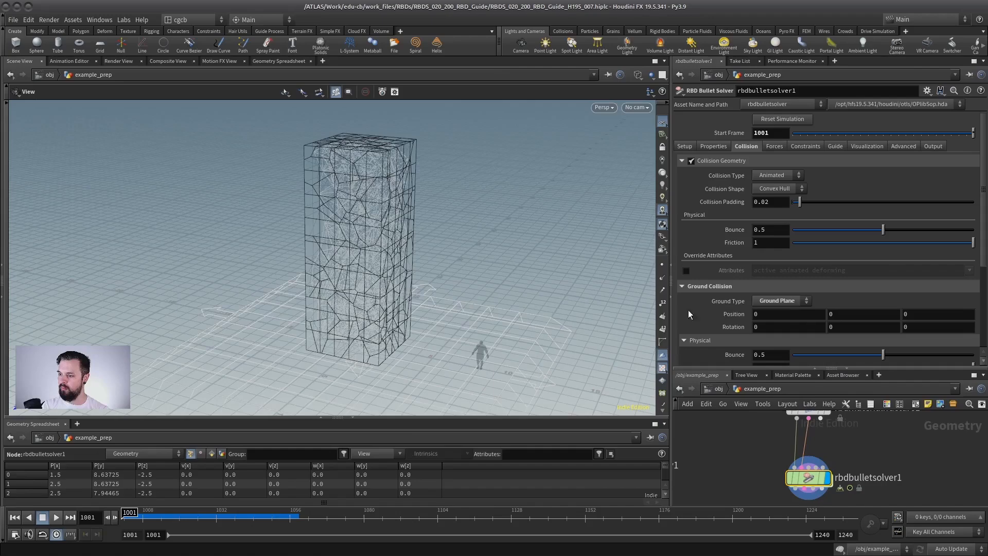
{"action": "left_click_drag", "start_coordinate": [376, 314], "coordinate": [361, 315]}
{"action": "mouse_move", "coordinate": [733, 440]}
{"action": "middle_mouse_down"}
{"action": "mouse_move", "coordinate": [785, 447]}
{"action": "mouse_move", "coordinate": [823, 428]}
{"action": "mouse_move", "coordinate": [737, 429]}
{"action": "middle_mouse_up"}
{"action": "scroll", "coordinate": [772, 449], "scroll_direction": "down", "scroll_amount": 1}
{"action": "key", "text": "w"}
{"action": "left_click_drag", "start_coordinate": [844, 368], "coordinate": [839, 219]}
{"action": "middle_click_drag", "start_coordinate": [889, 330], "coordinate": [822, 380]}
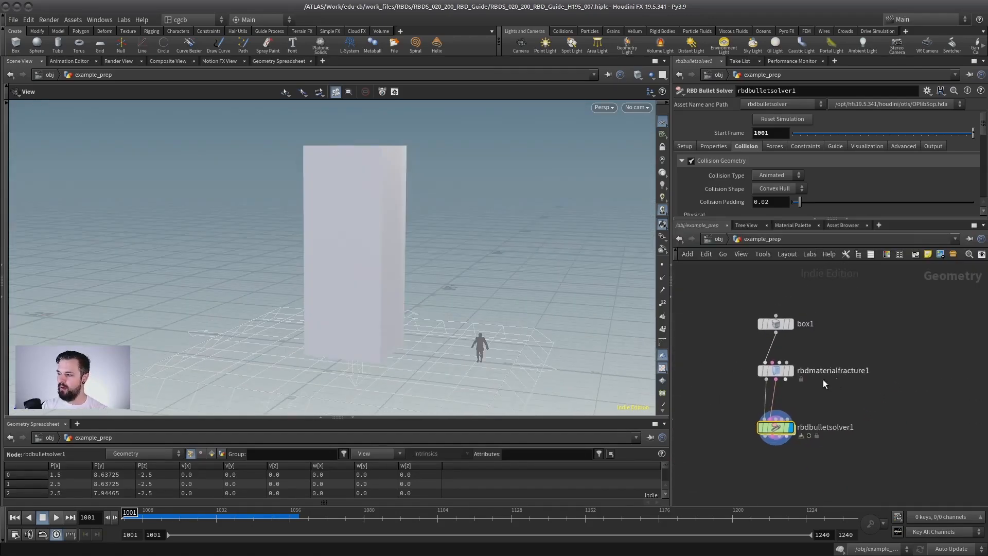
Play the rigid body simulation of the fractured tower and return to frame 1001.
{"action": "middle_click_drag", "start_coordinate": [784, 307], "coordinate": [801, 289]}
{"action": "key", "text": "Up"}
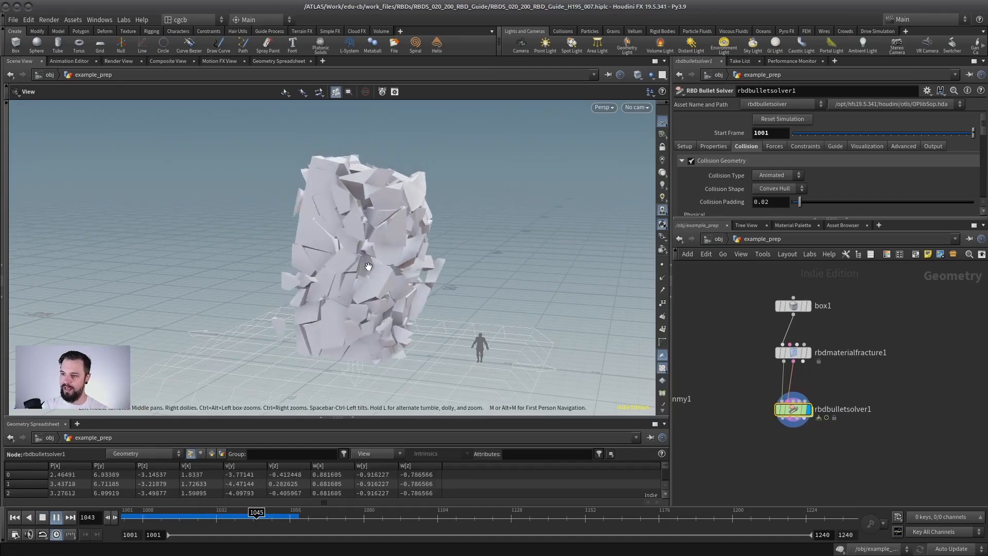
{"action": "key", "text": "ctrl+Up"}
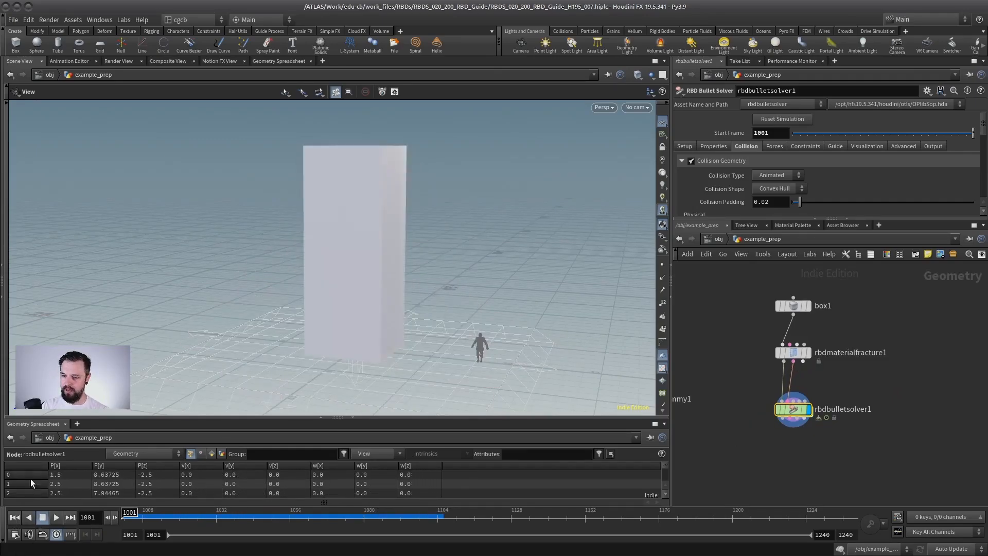
Examine the glue constraint settings of rbdmaterialfracture1.
{"action": "key", "text": "Up"}
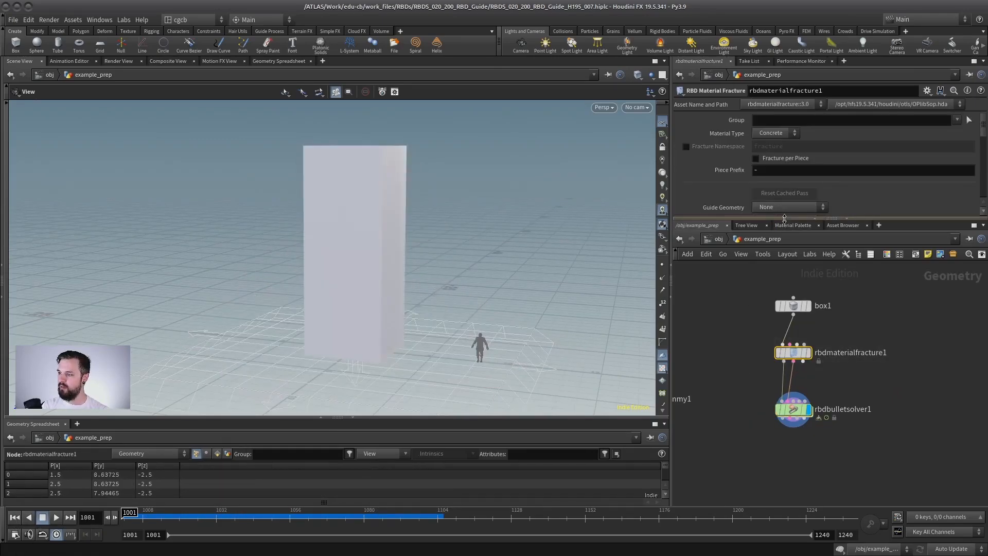
{"action": "left_click_drag", "start_coordinate": [784, 218], "coordinate": [763, 355]}
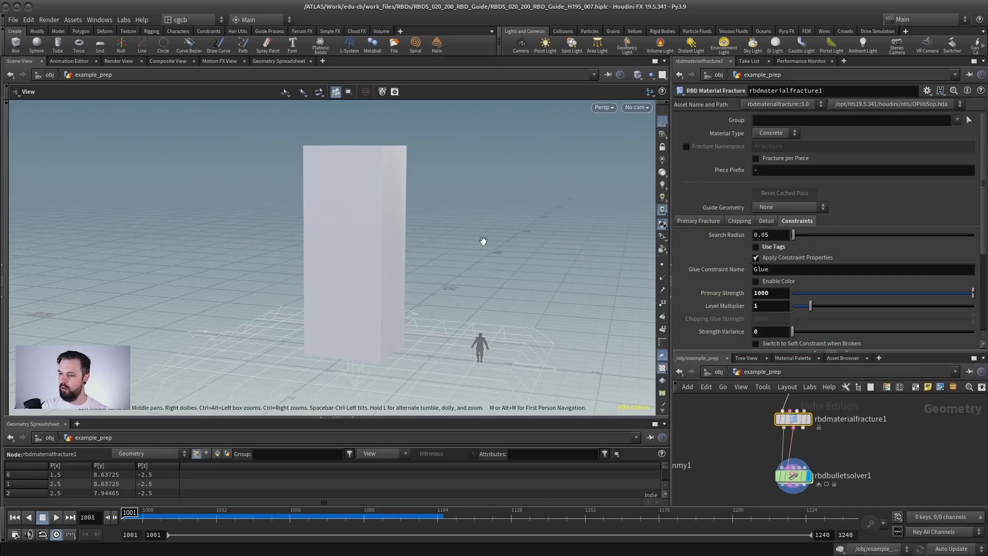
{"action": "left_click_drag", "start_coordinate": [763, 350], "coordinate": [764, 181]}
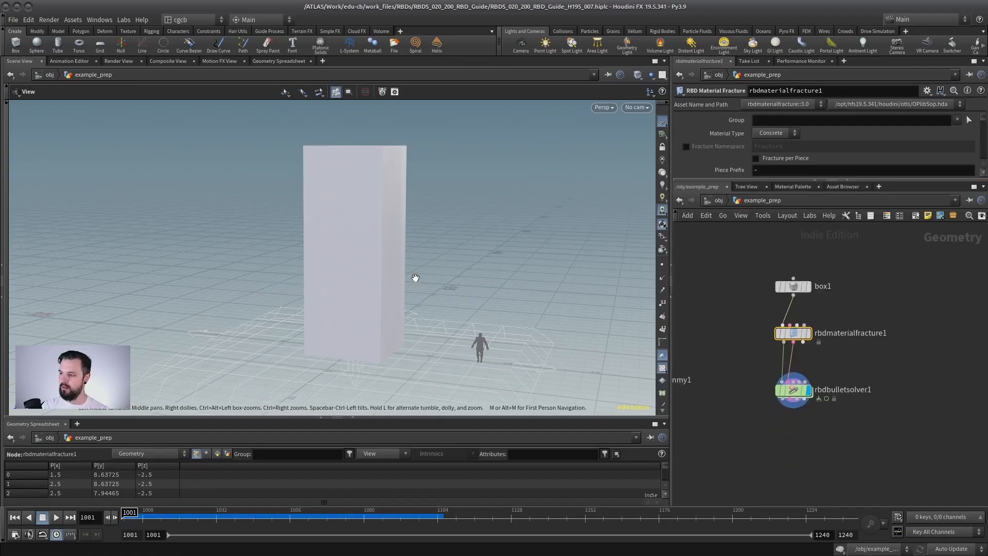
{"action": "mouse_move", "coordinate": [412, 276]}
{"action": "left_mouse_down"}
{"action": "mouse_move", "coordinate": [373, 269]}
{"action": "mouse_move", "coordinate": [431, 287]}
{"action": "mouse_move", "coordinate": [406, 283]}
{"action": "left_mouse_up"}
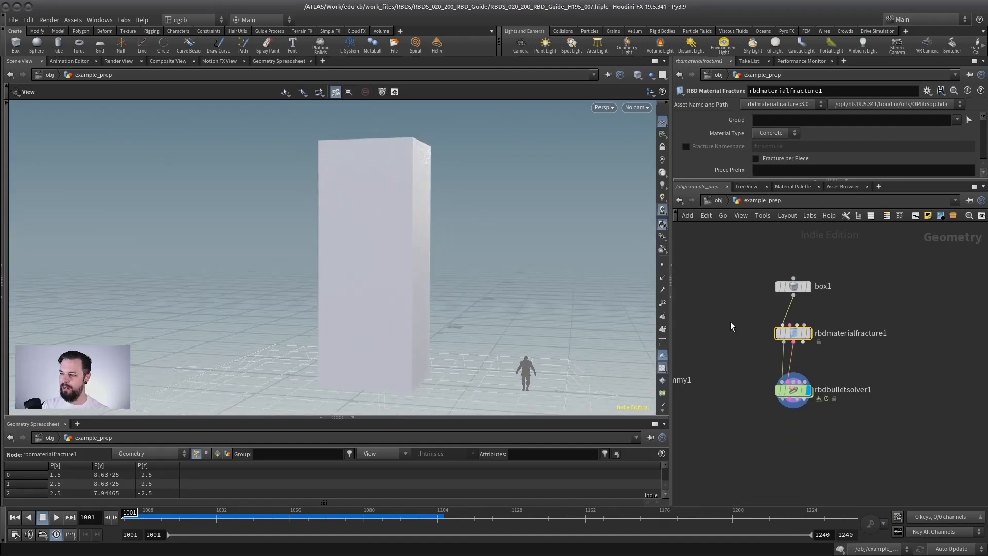
Display box1 in wire-over-shaded mode to show its polygon divisions.
{"action": "middle_click_drag", "start_coordinate": [826, 322], "coordinate": [772, 344]}
{"action": "scroll", "coordinate": [813, 320], "scroll_direction": "down", "scroll_amount": 1}
{"action": "left_click", "coordinate": [779, 275]}
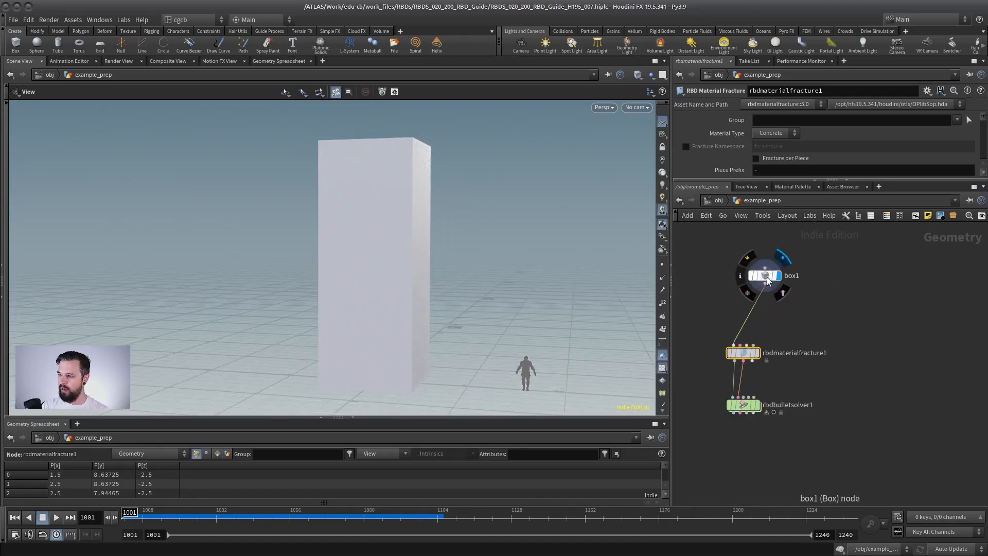
{"action": "left_click", "coordinate": [766, 276]}
{"action": "key", "text": "shift+w"}
{"action": "left_click_drag", "start_coordinate": [387, 248], "coordinate": [352, 257]}
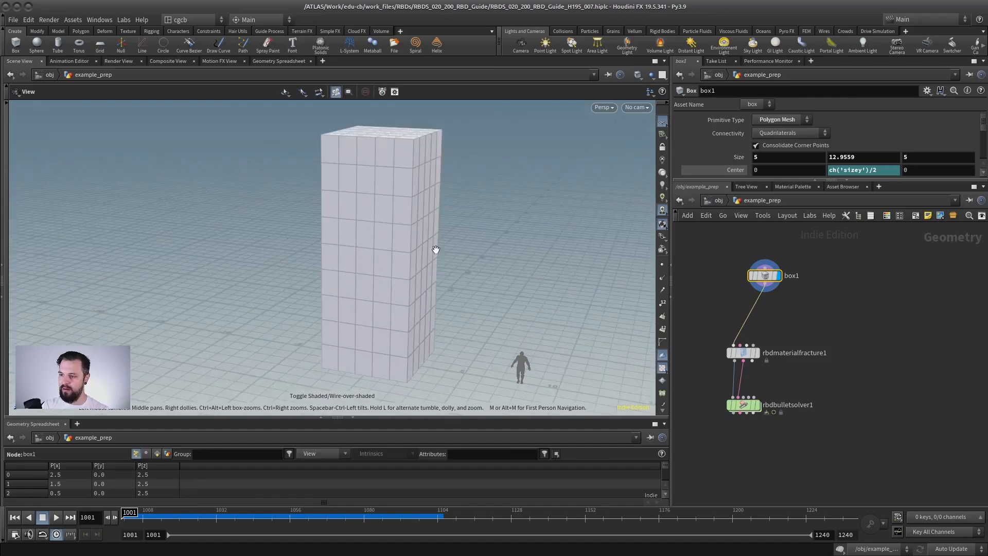
{"action": "left_click_drag", "start_coordinate": [436, 249], "coordinate": [406, 216]}
Add a Bend node, connect box1 to its geometry input, and display it.
{"action": "key", "text": "Tab"}
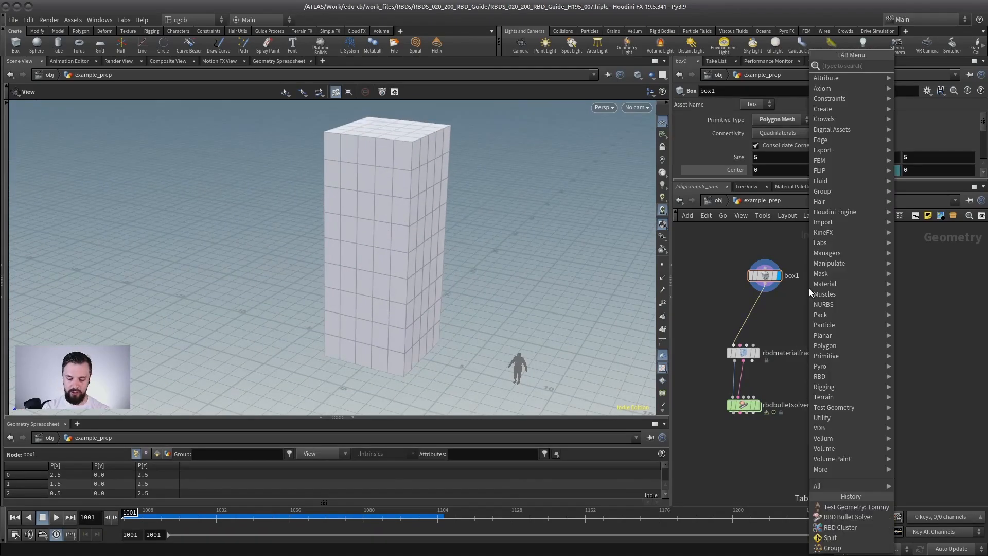
{"action": "type", "text": "bend"}
{"action": "key", "text": "Return"}
{"action": "left_click", "coordinate": [835, 319]}
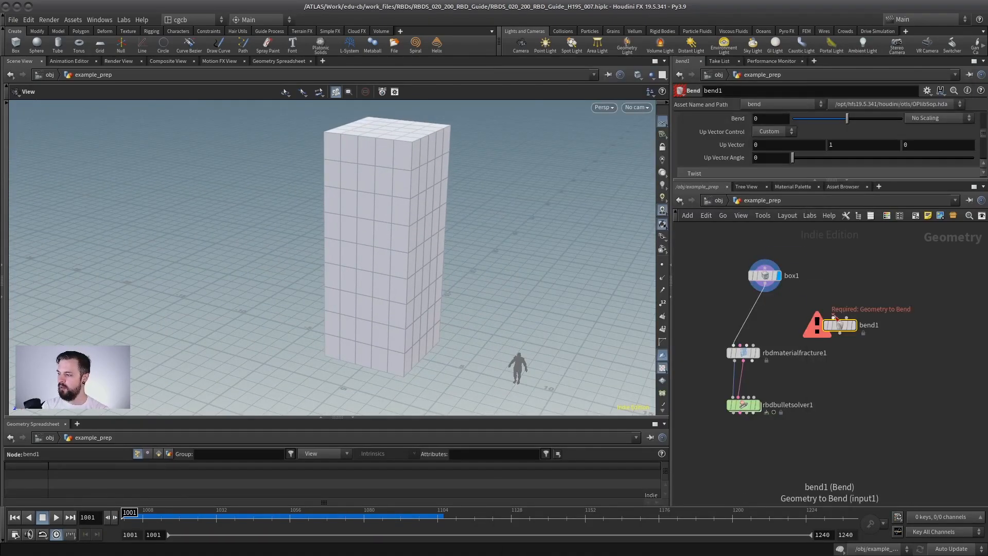
{"action": "left_click_drag", "start_coordinate": [834, 317], "coordinate": [764, 284]}
{"action": "left_click", "coordinate": [853, 325]}
Disable the bend deformation on the Bend node and enable Twist instead.
{"action": "left_click_drag", "start_coordinate": [769, 179], "coordinate": [753, 311]}
{"action": "scroll", "coordinate": [981, 205], "scroll_direction": "down", "scroll_amount": 2}
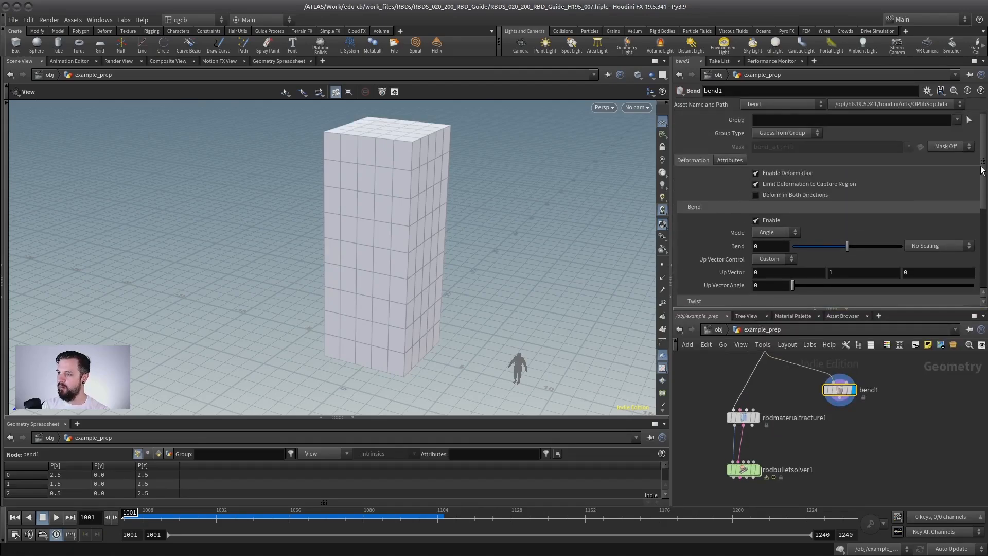
{"action": "scroll", "coordinate": [875, 165], "scroll_direction": "up", "scroll_amount": 2}
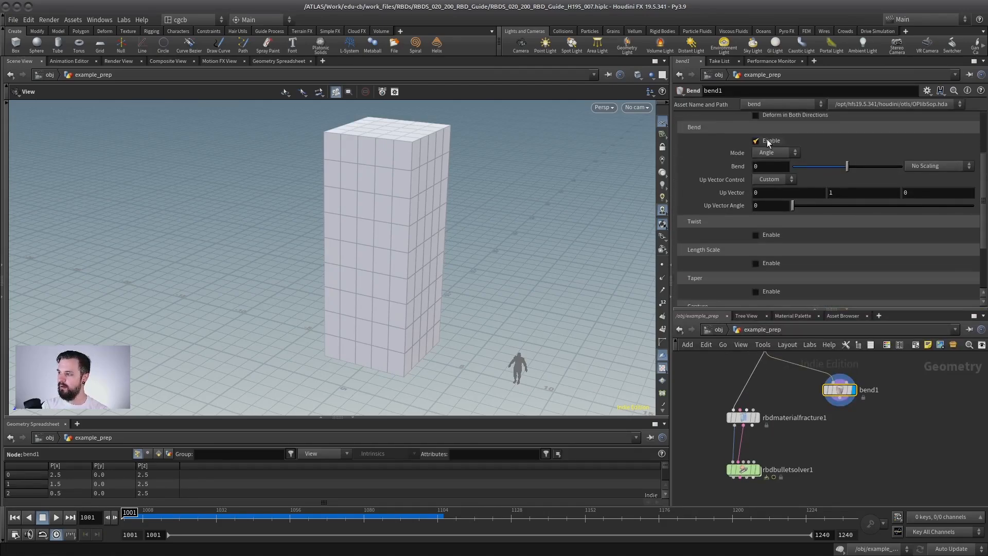
{"action": "left_click", "coordinate": [757, 140]}
{"action": "left_click", "coordinate": [770, 168]}
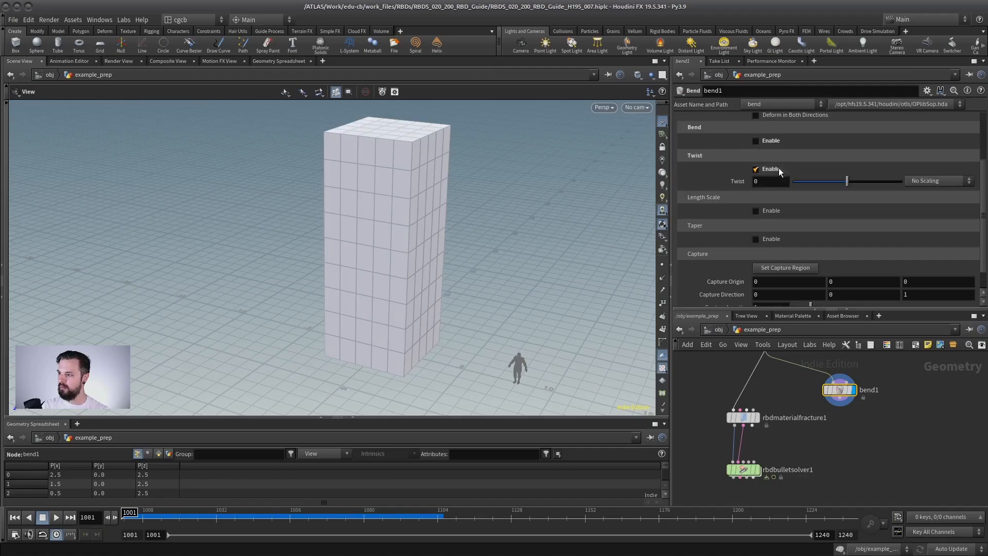
Fit the Bend node's capture region to the box and cycle its direction to the vertical Y axis.
{"action": "key", "text": "Return"}
{"action": "scroll", "coordinate": [386, 267], "scroll_direction": "down", "scroll_amount": 2}
{"action": "mouse_move", "coordinate": [387, 267]}
{"action": "left_mouse_down"}
{"action": "mouse_move", "coordinate": [332, 286]}
{"action": "mouse_move", "coordinate": [380, 269]}
{"action": "mouse_move", "coordinate": [396, 278]}
{"action": "left_mouse_up"}
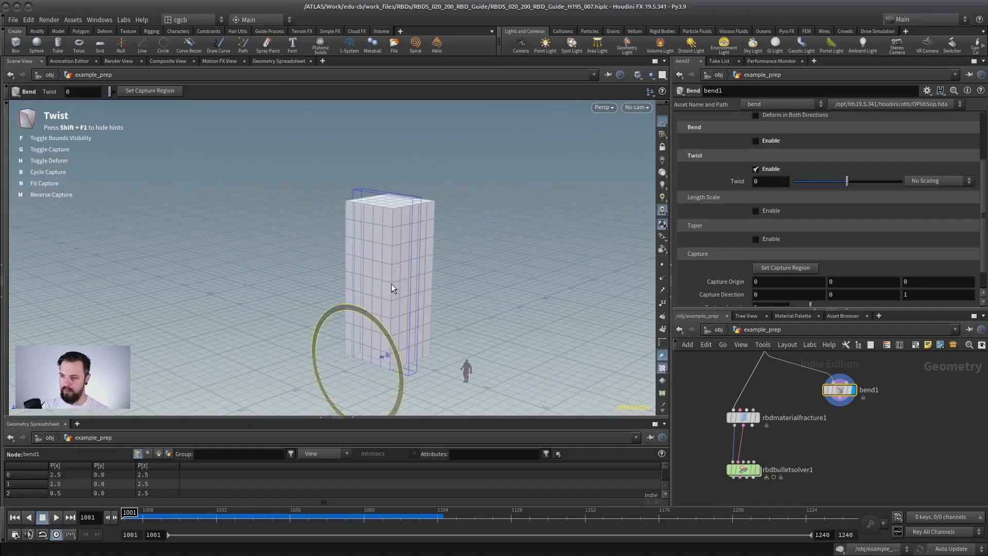
{"action": "key", "text": "n"}
{"action": "key", "text": "b"}
{"action": "left_click_drag", "start_coordinate": [368, 198], "coordinate": [376, 211]}
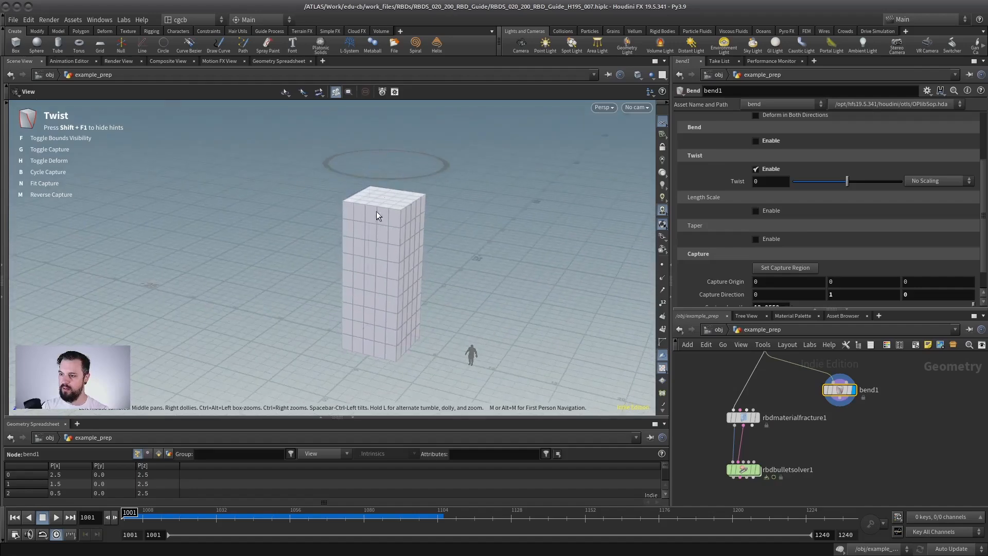
Try twisting the box with the viewport twist handle and undo the twist.
{"action": "left_click_drag", "start_coordinate": [353, 176], "coordinate": [428, 166]}
{"action": "key", "text": "ctrl+z"}
{"action": "right_click_drag", "start_coordinate": [384, 212], "coordinate": [419, 254], "text": "alt"}
{"action": "left_click_drag", "start_coordinate": [418, 253], "coordinate": [503, 205], "text": "alt"}
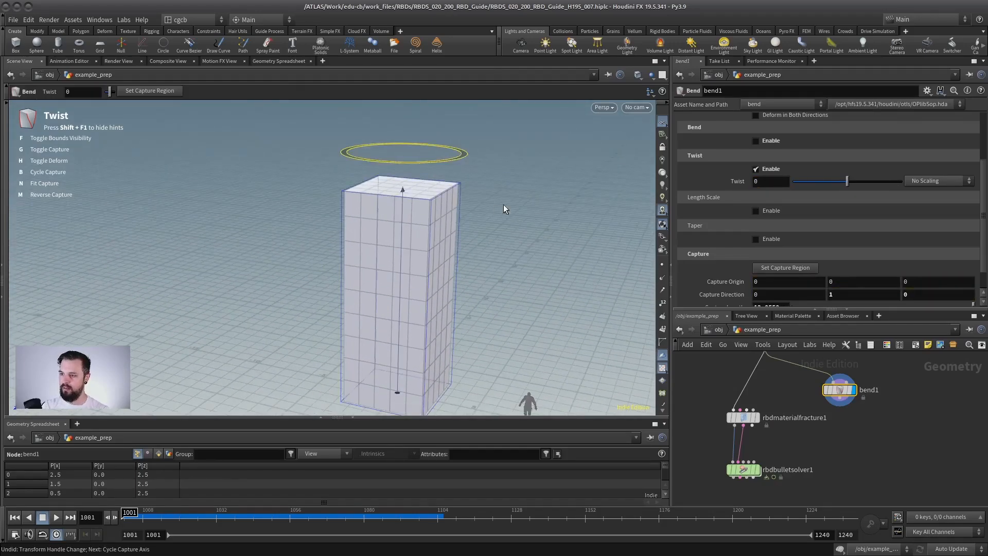
Animate the Twist with a keyframe of 0 at frame 1001 and a rotated value at frame 1080.
{"action": "scroll", "coordinate": [533, 200], "scroll_direction": "down", "scroll_amount": 2}
{"action": "left_click", "coordinate": [771, 182], "text": "alt"}
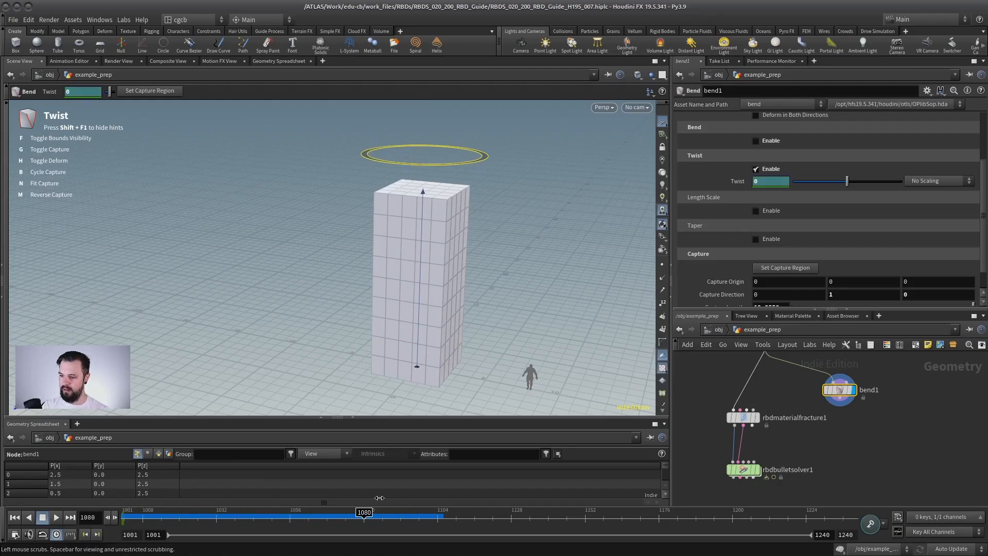
{"action": "left_click_drag", "start_coordinate": [393, 164], "coordinate": [565, 154]}
{"action": "left_click", "coordinate": [771, 181], "text": "alt"}
{"action": "left_click_drag", "start_coordinate": [277, 518], "coordinate": [4, 485]}
Rearrange the fracture and solver nodes and connect bend1 to the Guide Sim input of rbdbulletsolver1.
{"action": "left_click_drag", "start_coordinate": [773, 309], "coordinate": [767, 189]}
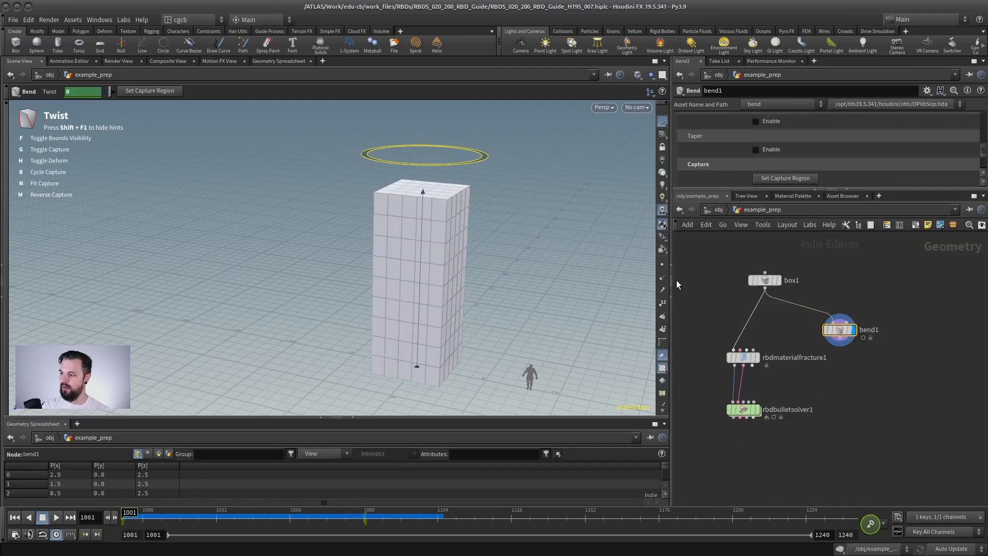
{"action": "left_click_drag", "start_coordinate": [393, 253], "coordinate": [368, 291], "text": "alt"}
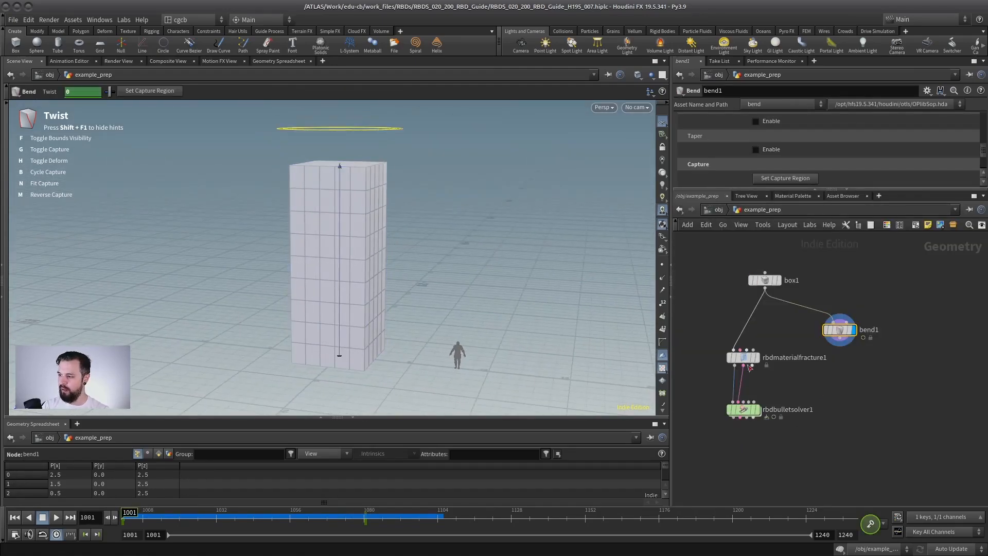
{"action": "left_click_drag", "start_coordinate": [742, 357], "coordinate": [729, 333]}
{"action": "left_click_drag", "start_coordinate": [736, 406], "coordinate": [746, 415]}
{"action": "scroll", "coordinate": [746, 416], "scroll_direction": "up", "scroll_amount": 5}
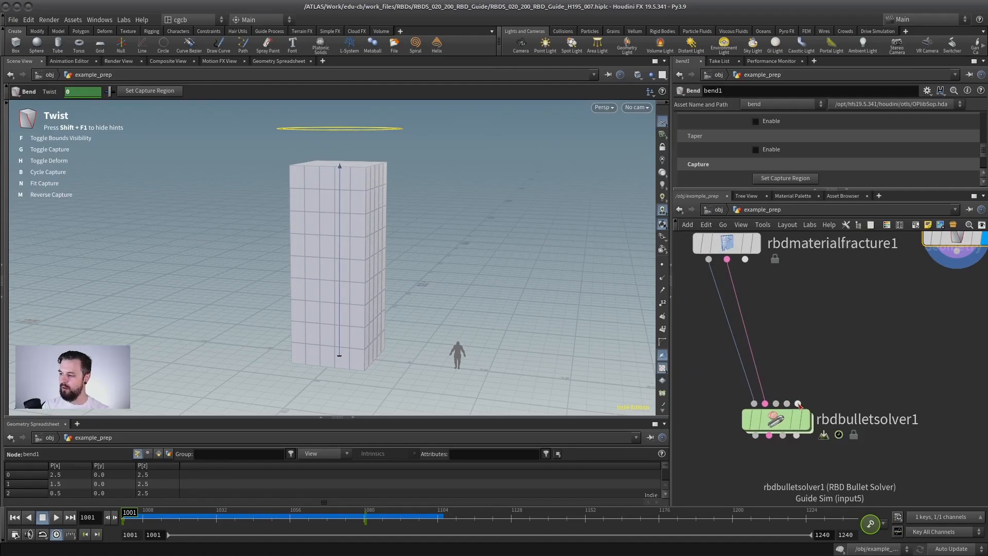
{"action": "scroll", "coordinate": [859, 378], "scroll_direction": "down", "scroll_amount": 2}
{"action": "middle_click_drag", "start_coordinate": [946, 289], "coordinate": [907, 321]}
{"action": "left_click", "coordinate": [898, 307]}
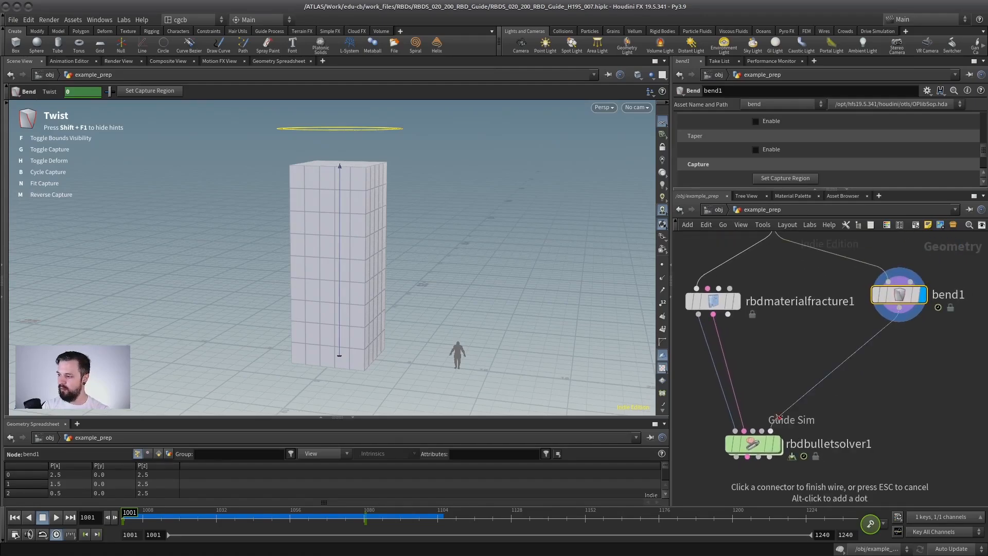
{"action": "left_click", "coordinate": [770, 431]}
Display rbdbulletsolver1 and play the simulation with the guide geometry connected.
{"action": "left_click", "coordinate": [776, 443]}
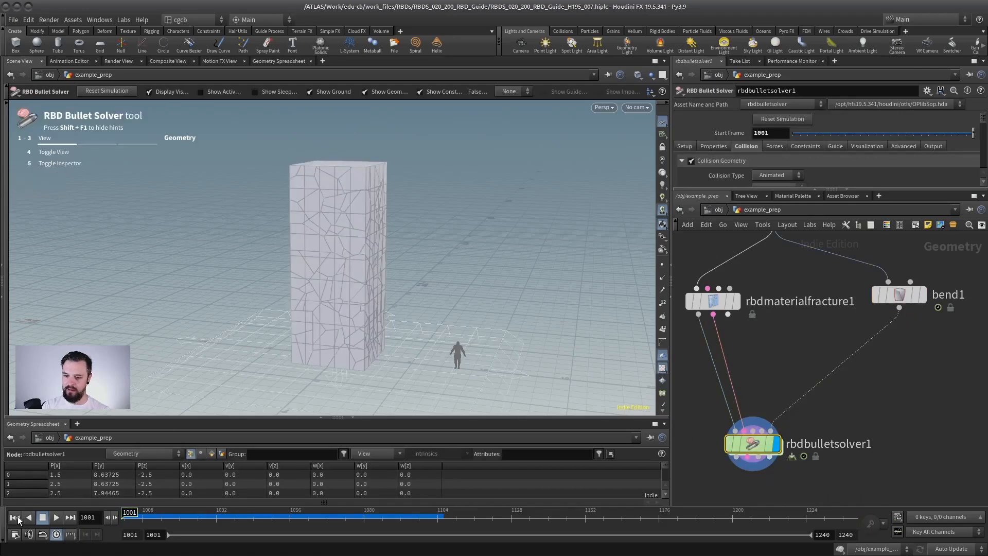
{"action": "left_click", "coordinate": [56, 516]}
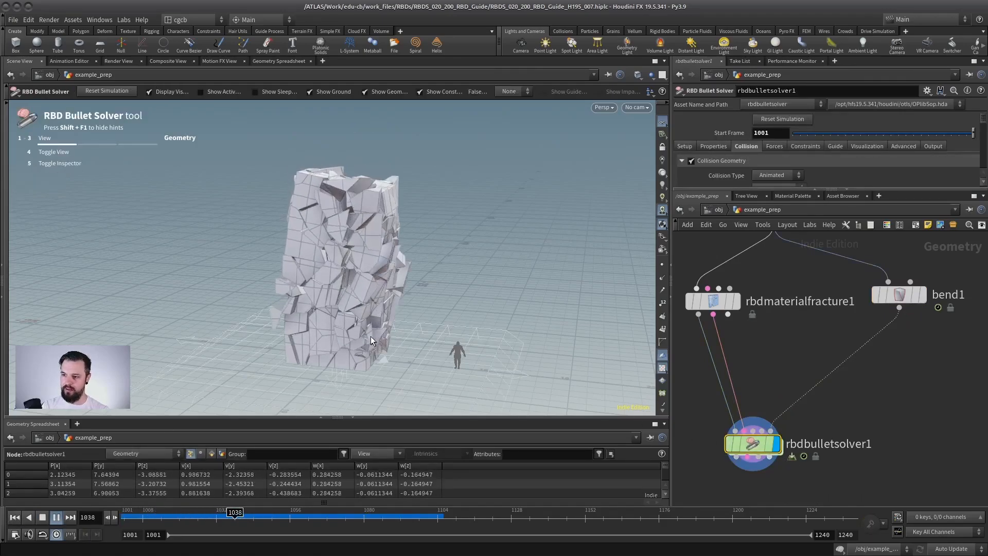
{"action": "left_click", "coordinate": [44, 516]}
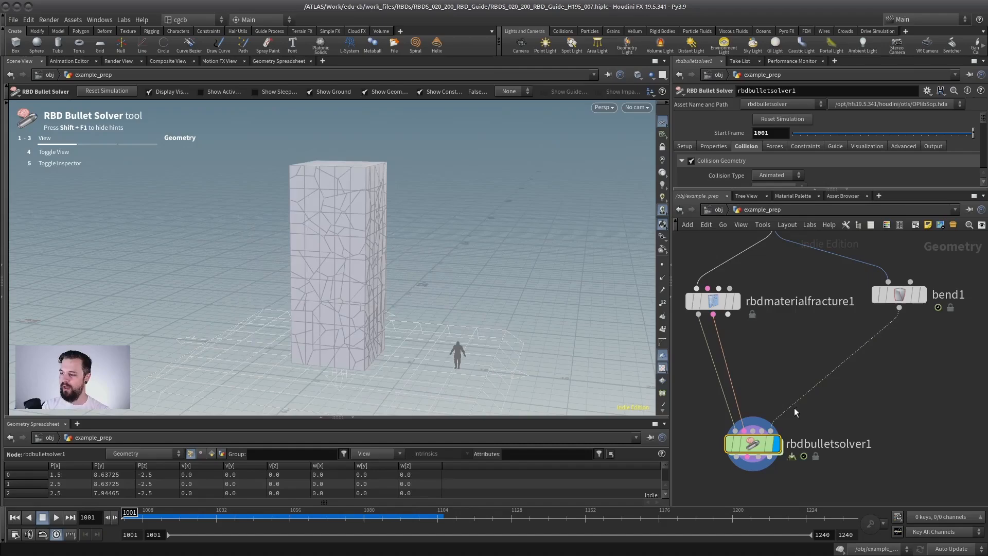
Enable guides in the guide settings of rbdbulletsolver1.
{"action": "left_click", "coordinate": [831, 188]}
{"action": "left_click", "coordinate": [835, 147]}
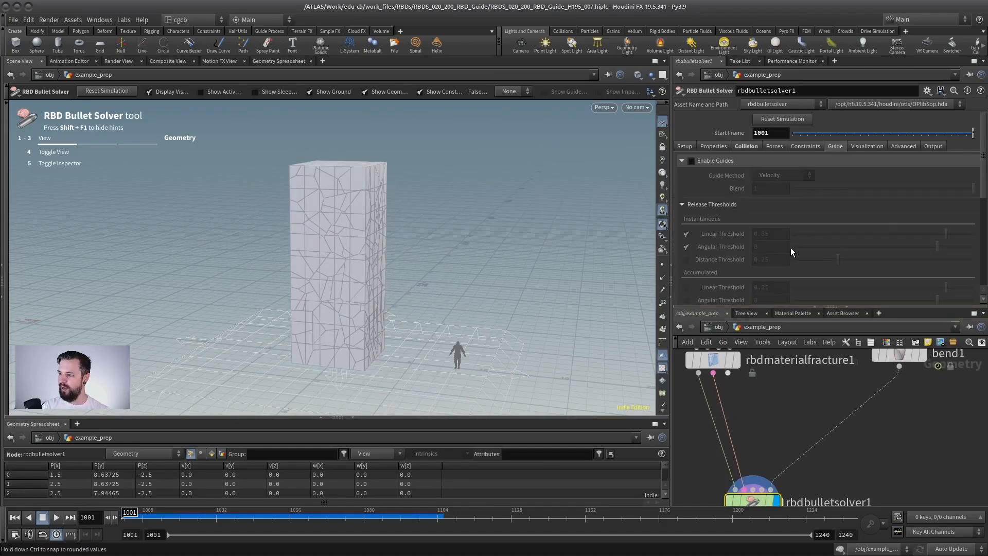
{"action": "left_click", "coordinate": [691, 161]}
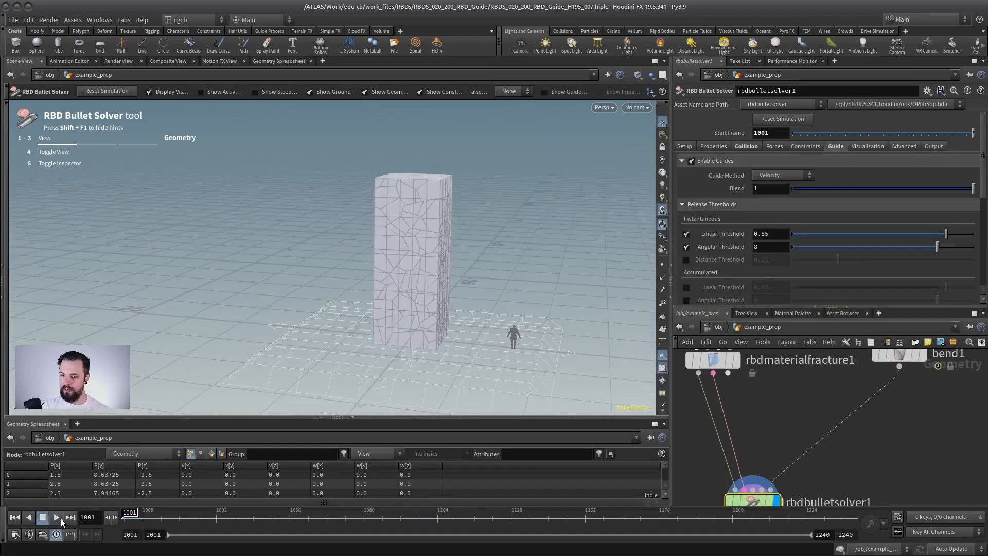
Play the simulation with guides enabled, stop it and return to the first frame.
{"action": "left_click", "coordinate": [60, 518]}
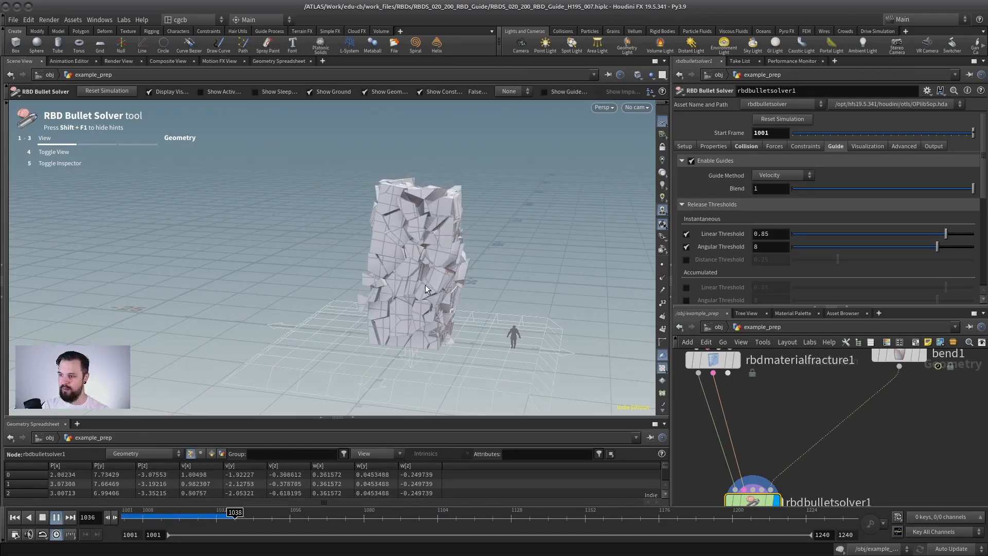
{"action": "left_click", "coordinate": [44, 518]}
{"action": "left_click", "coordinate": [14, 517]}
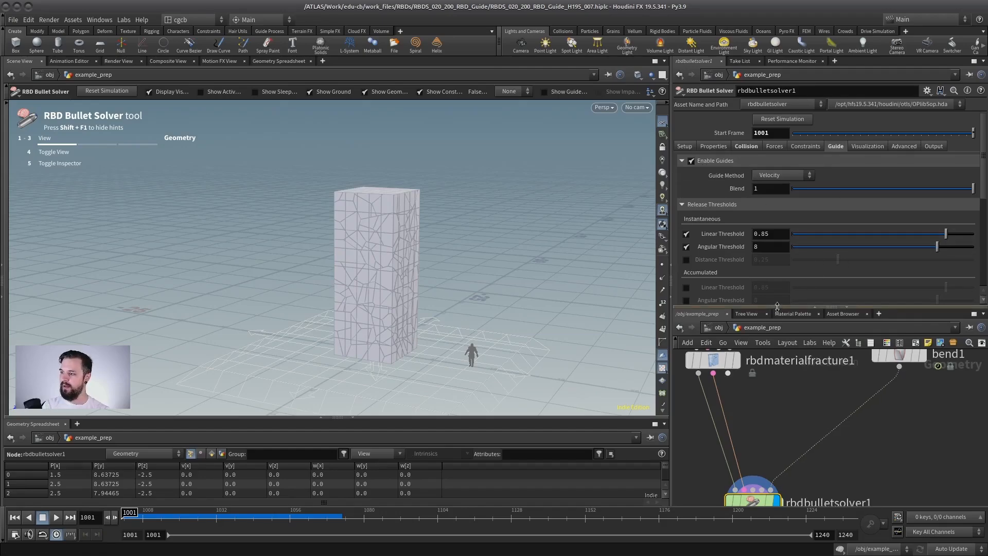
Insert an RBD Guide Setup node between rbdmaterialfracture1 and rbdbulletsolver1.
{"action": "mouse_move", "coordinate": [777, 307]}
{"action": "left_mouse_down"}
{"action": "mouse_move", "coordinate": [782, 391]}
{"action": "mouse_move", "coordinate": [788, 306]}
{"action": "left_mouse_up"}
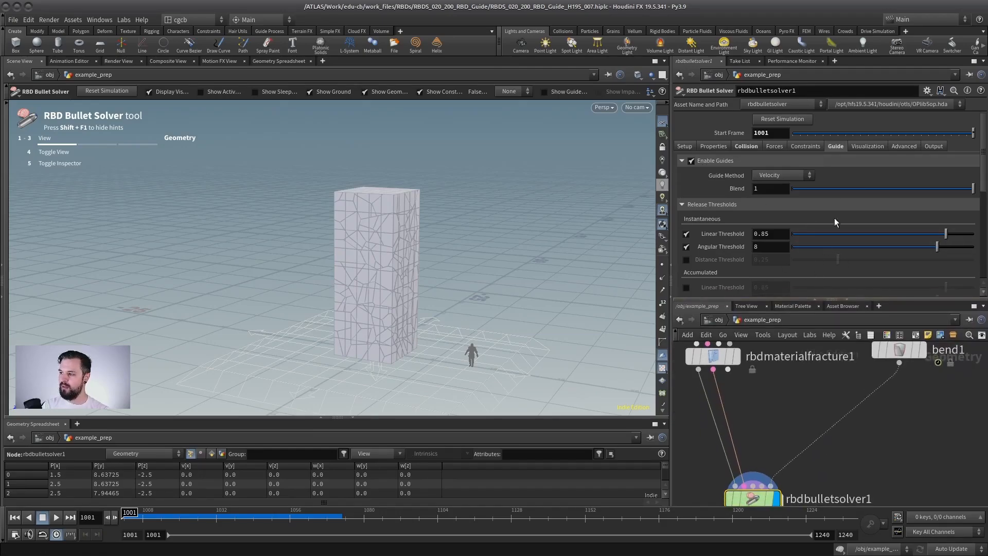
{"action": "scroll", "coordinate": [770, 406], "scroll_direction": "down", "scroll_amount": 3}
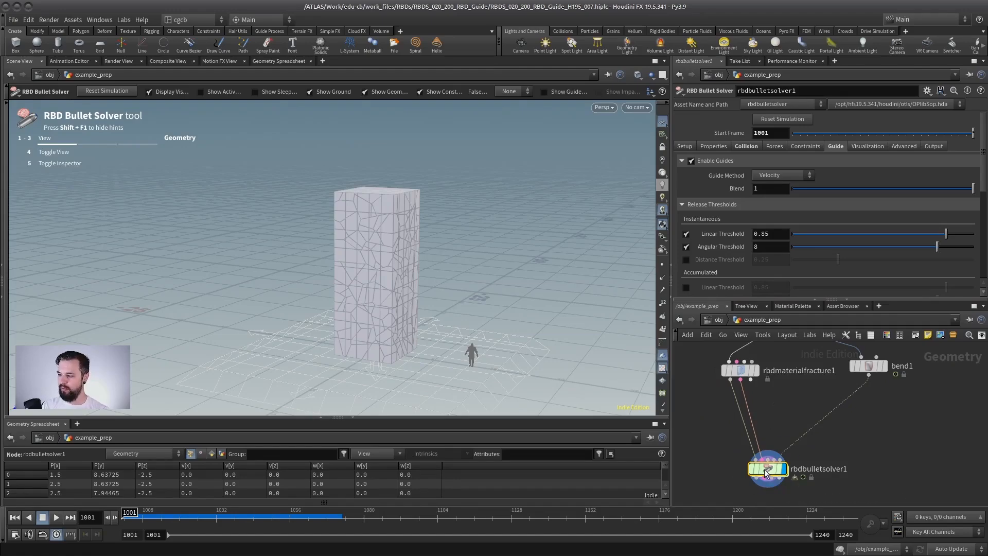
{"action": "left_click_drag", "start_coordinate": [767, 472], "coordinate": [746, 475]}
{"action": "key", "text": "Tab"}
{"action": "type", "text": "rbd"}
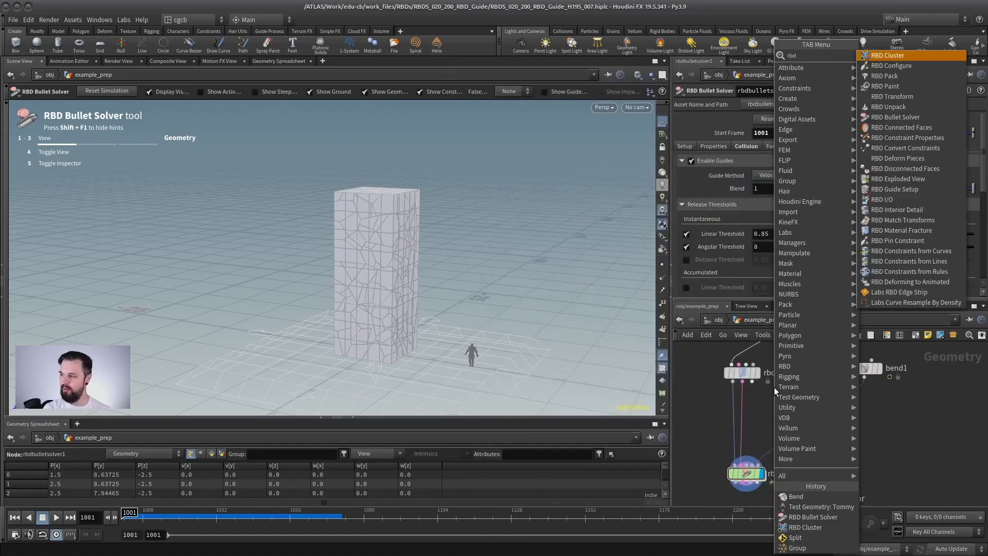
{"action": "key", "text": "Return"}
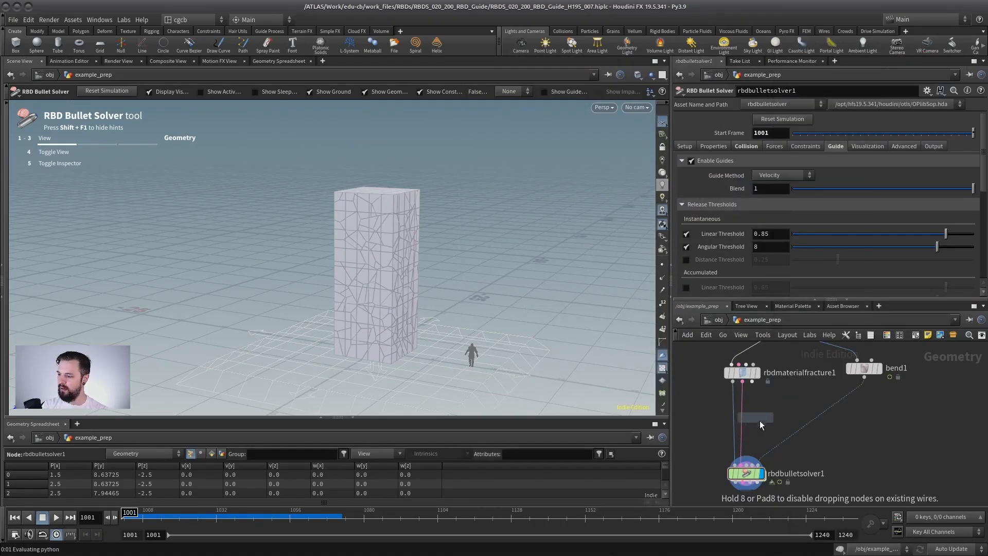
{"action": "left_click", "coordinate": [760, 421]}
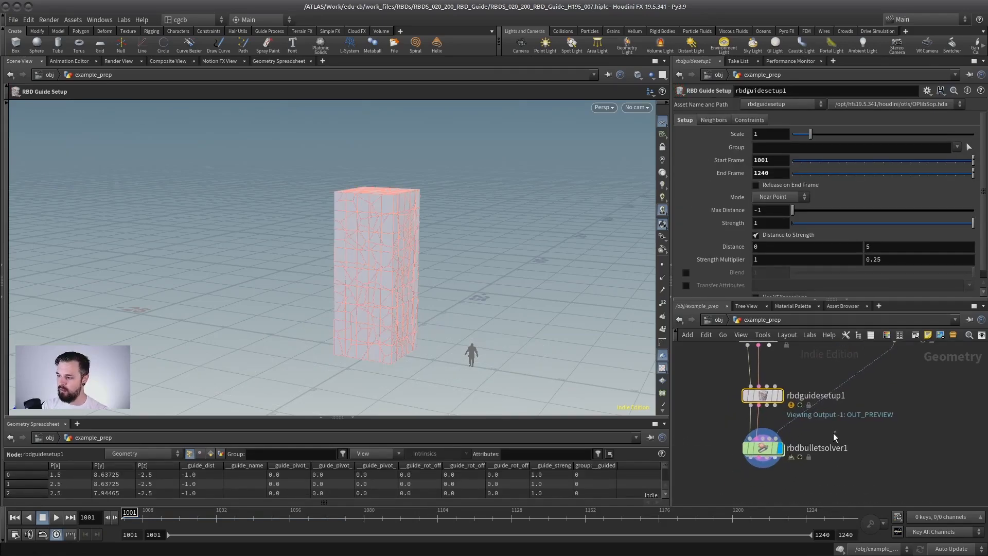
Connect bend1 to the Guide Geometry input of rbdguidesetup1 and route that node's Guide Geometry output into rbdbulletsolver1.
{"action": "left_click", "coordinate": [805, 459]}
{"action": "right_click_drag", "start_coordinate": [831, 415], "coordinate": [826, 427]}
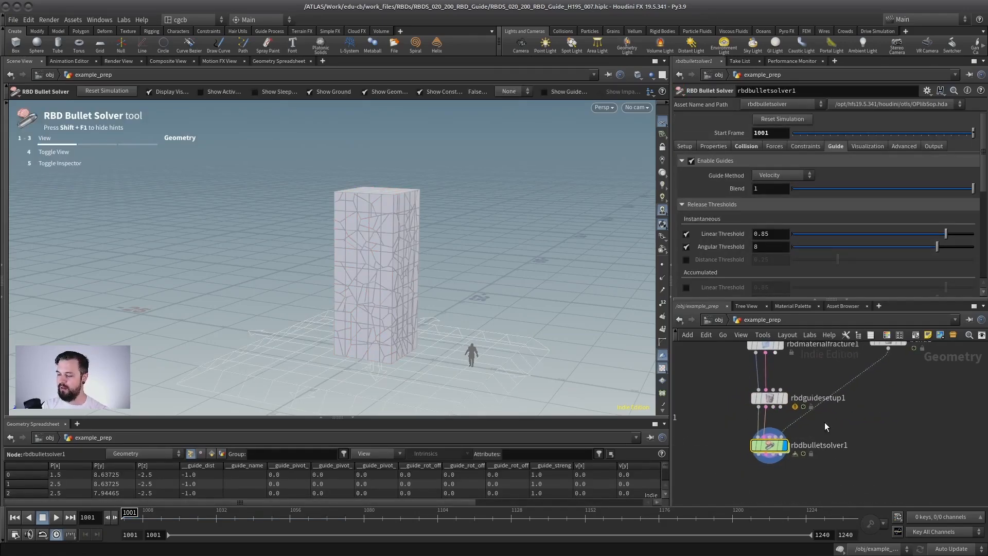
{"action": "middle_click_drag", "start_coordinate": [826, 427], "coordinate": [814, 446]}
{"action": "right_click_drag", "start_coordinate": [767, 435], "coordinate": [769, 390]}
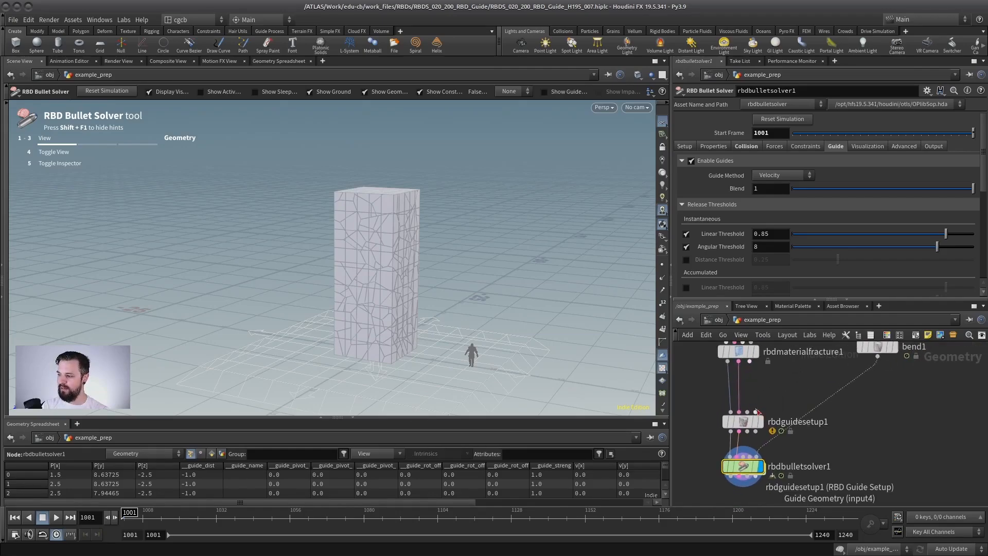
{"action": "scroll", "coordinate": [757, 411], "scroll_direction": "up", "scroll_amount": 1}
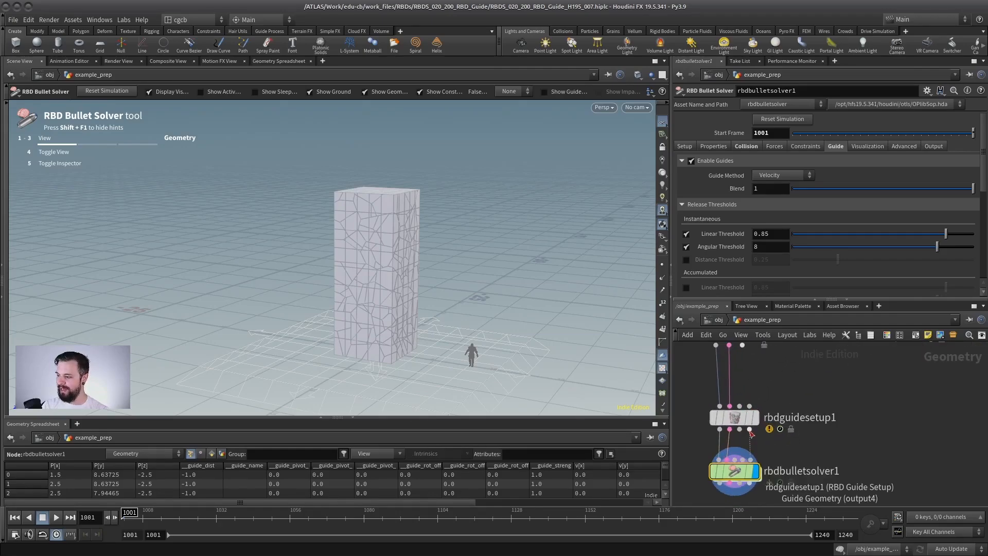
{"action": "scroll", "coordinate": [822, 401], "scroll_direction": "down", "scroll_amount": 2}
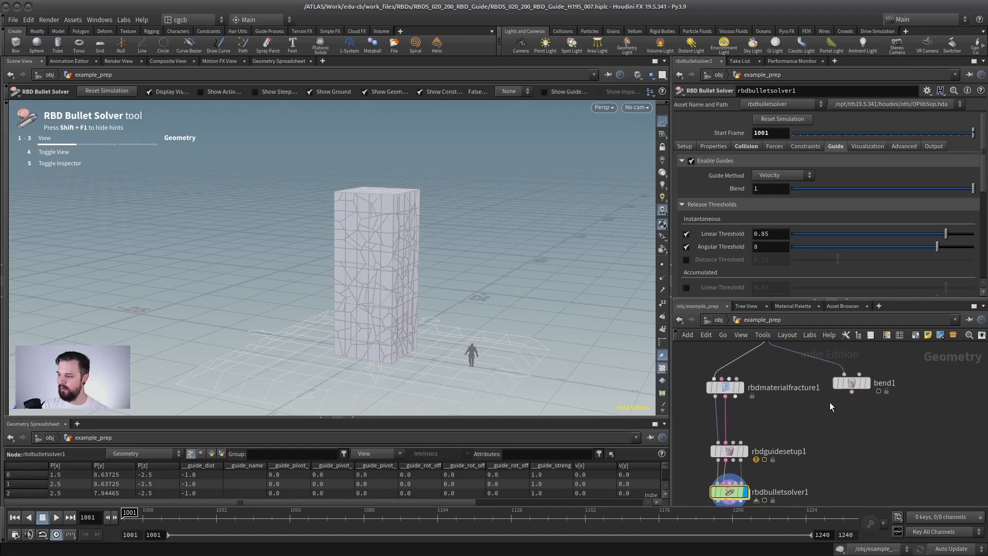
{"action": "left_click", "coordinate": [851, 394]}
{"action": "left_click", "coordinate": [747, 442]}
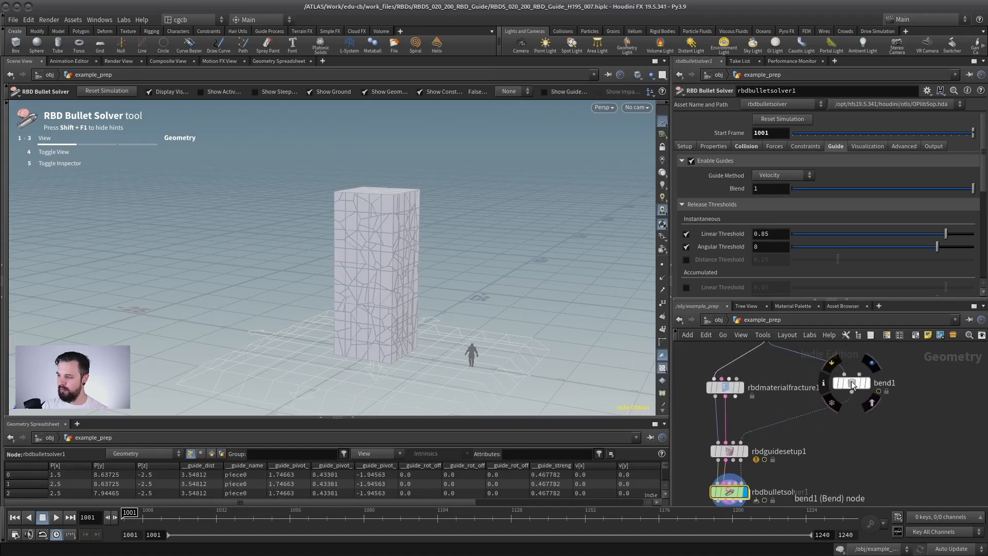
Display rbdguidesetup1, play its guide preview on the tower and examine its start and end frame settings.
{"action": "middle_click_drag", "start_coordinate": [751, 451], "coordinate": [789, 415]}
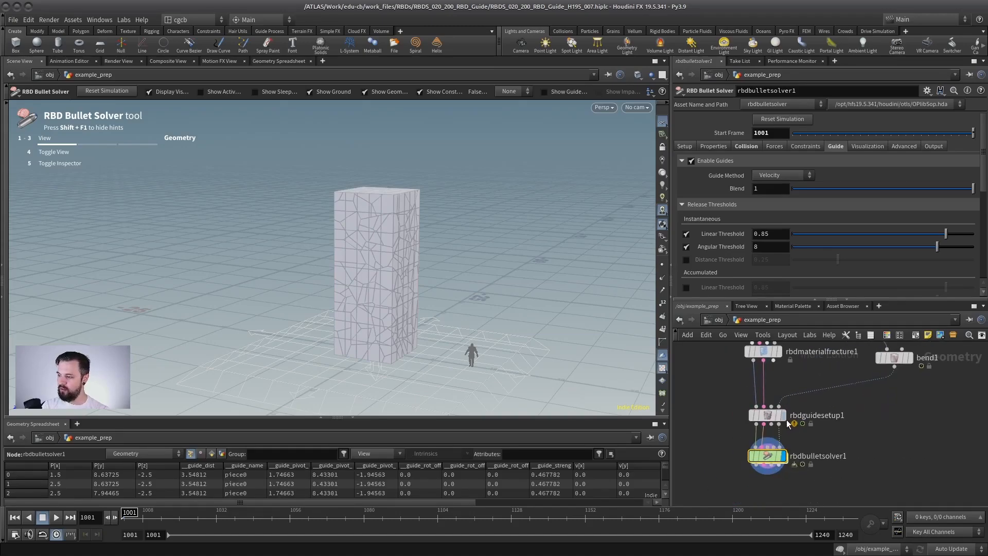
{"action": "left_click", "coordinate": [765, 419]}
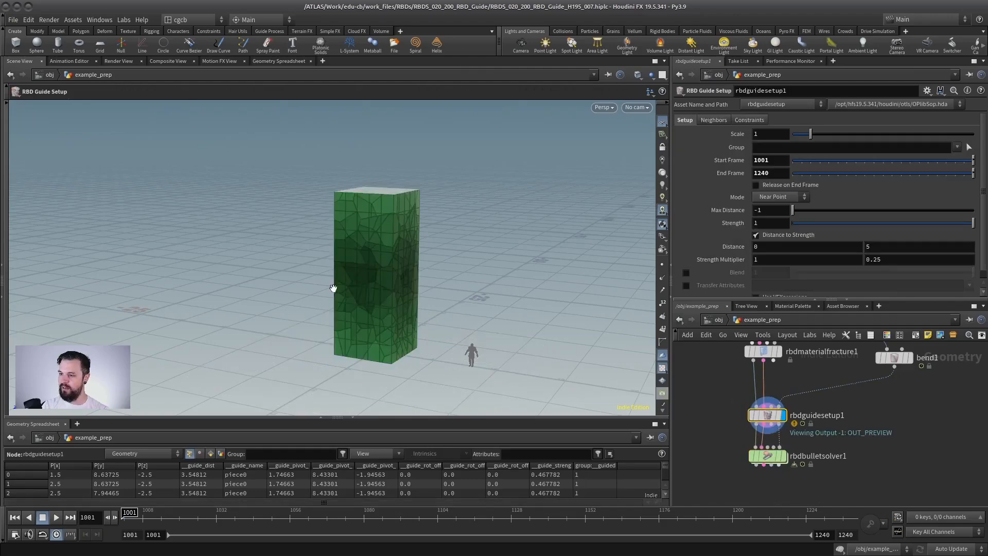
{"action": "left_click_drag", "start_coordinate": [333, 288], "coordinate": [339, 316]}
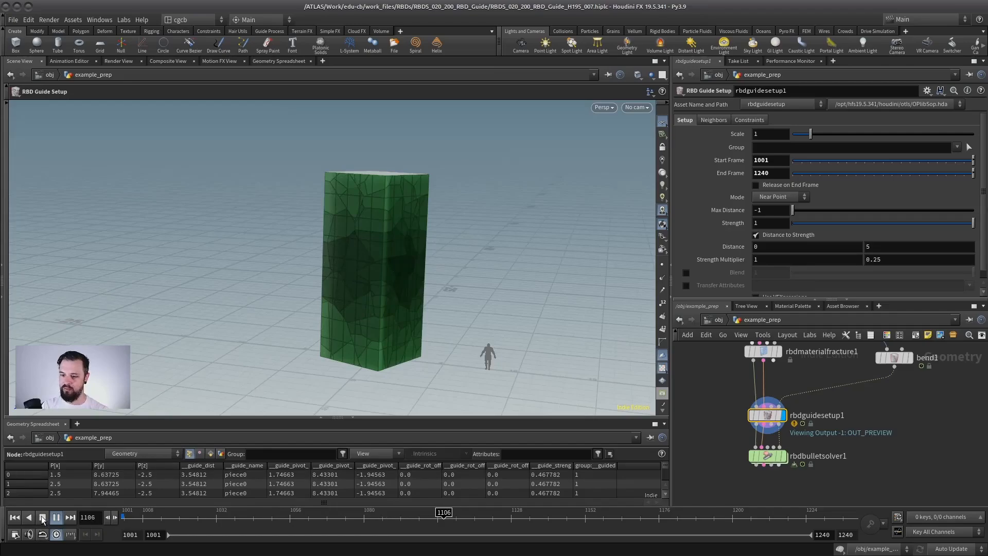
{"action": "left_click", "coordinate": [15, 516]}
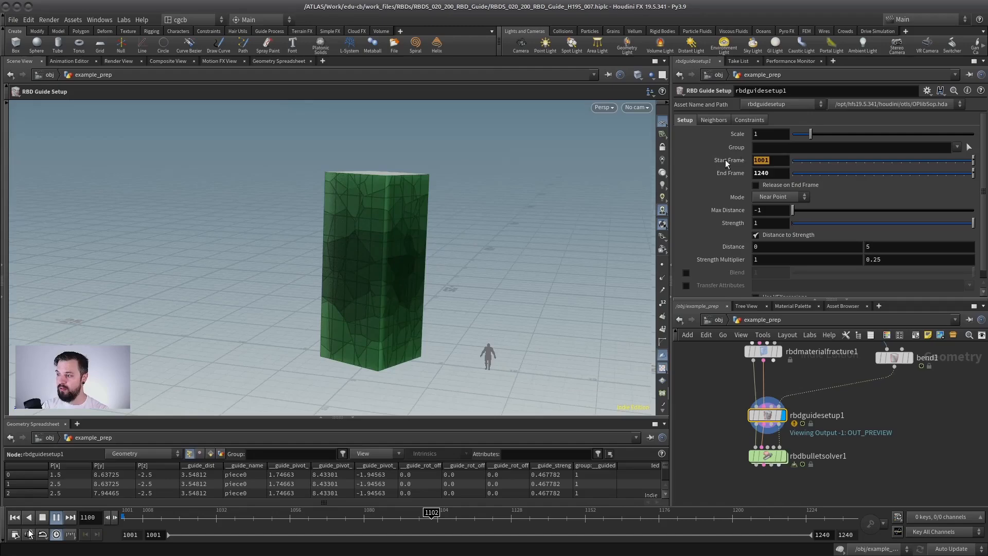
{"action": "key", "text": "shift+Tab"}
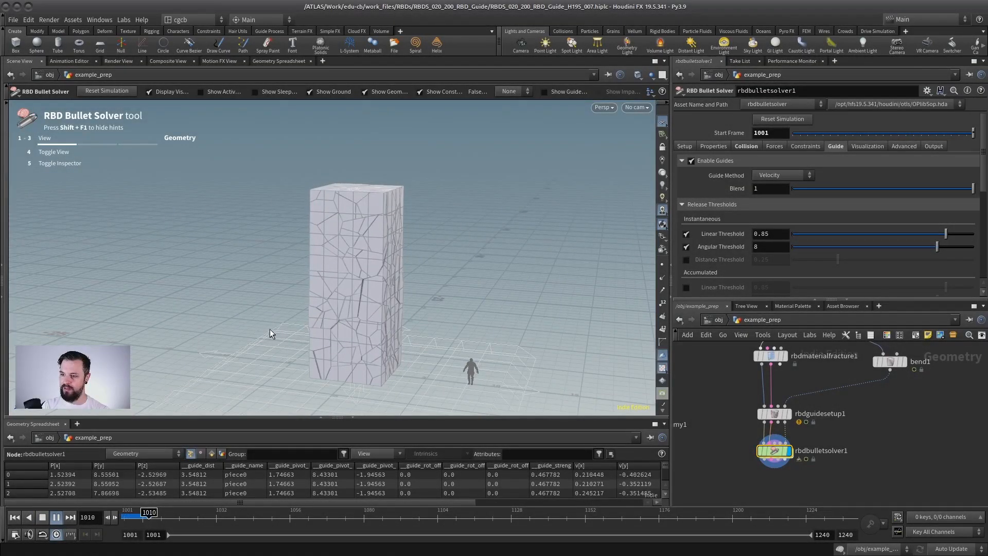
Stop the rbdbulletsolver1 playback, return to the first frame and inspect the node information of rbdguidesetup1.
{"action": "left_click", "coordinate": [42, 518]}
{"action": "left_click", "coordinate": [15, 517]}
{"action": "middle_click", "coordinate": [775, 417]}
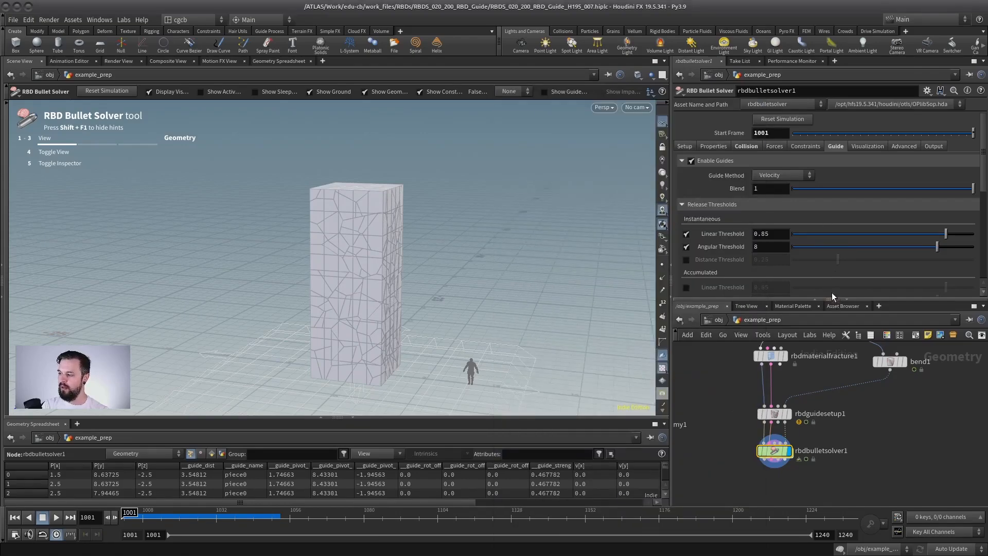
Insert an Assemble node between rbdmaterialfracture1 and rbdguidesetup1, with Create Name Attribute off and Create Packed Primitives on.
{"action": "left_click_drag", "start_coordinate": [832, 299], "coordinate": [829, 191]}
{"action": "scroll", "coordinate": [803, 342], "scroll_direction": "up", "scroll_amount": 2}
{"action": "left_click_drag", "start_coordinate": [803, 340], "coordinate": [724, 341]}
{"action": "type", "text": "asse"}
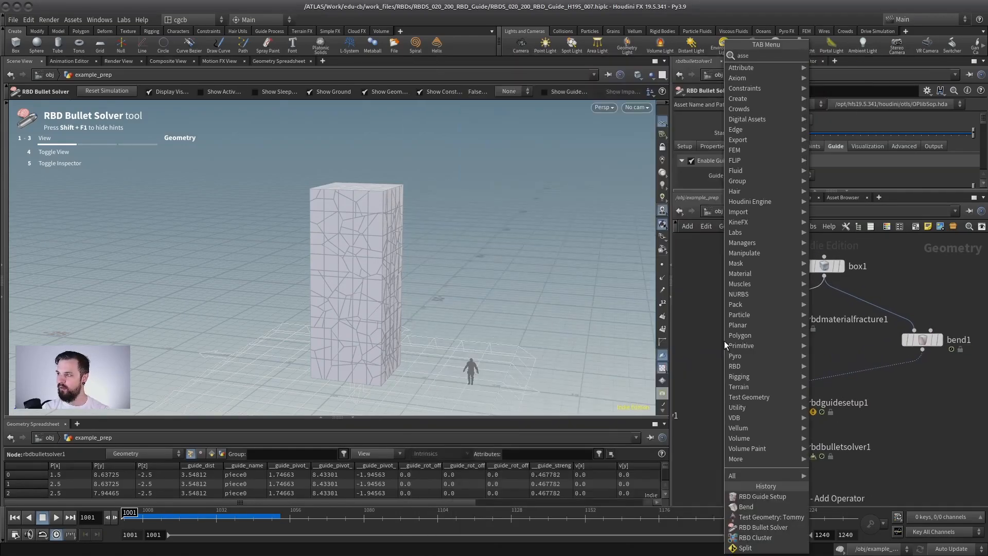
{"action": "key", "text": "Return"}
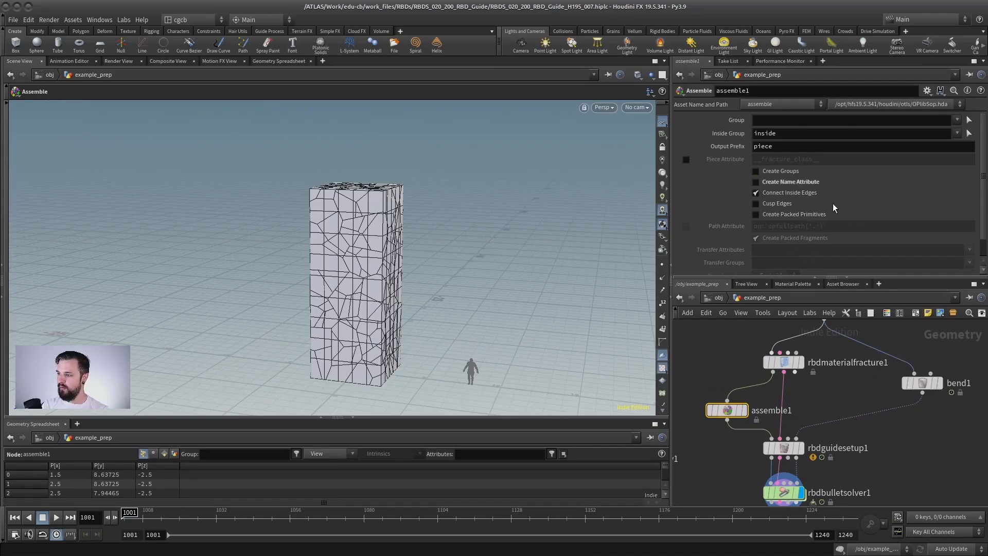
{"action": "left_click", "coordinate": [823, 214]}
Display rbdbulletsolver1, play the simulation with packed pieces and toggle wire-over-shaded display to examine the tower's motion.
{"action": "middle_click_drag", "start_coordinate": [820, 423], "coordinate": [836, 360]}
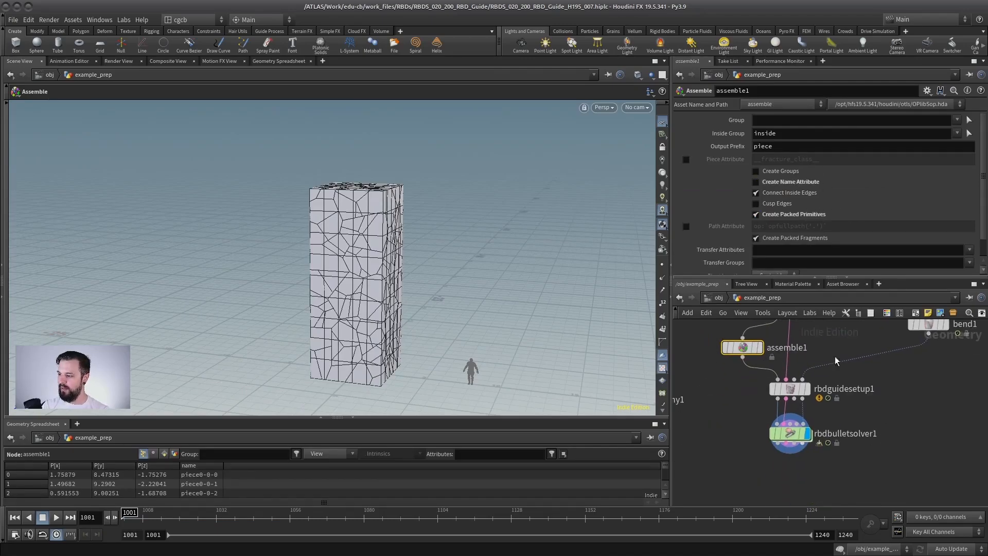
{"action": "middle_click", "coordinate": [789, 388]}
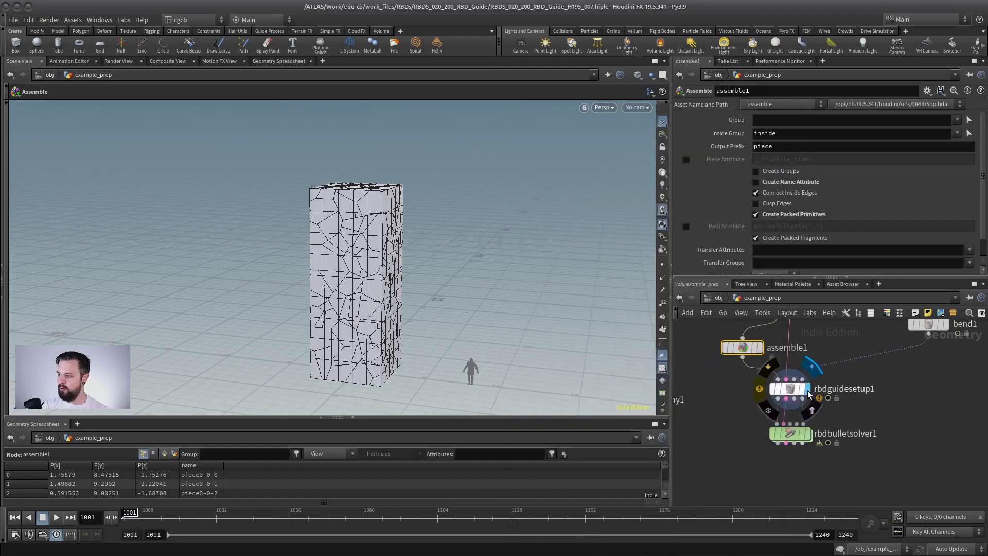
{"action": "left_click", "coordinate": [807, 433]}
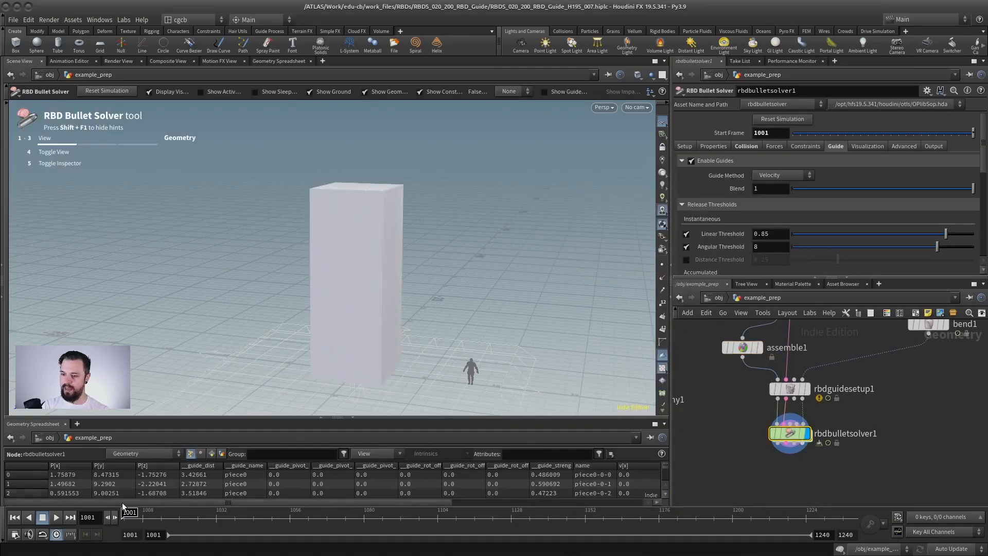
{"action": "left_click", "coordinate": [57, 517]}
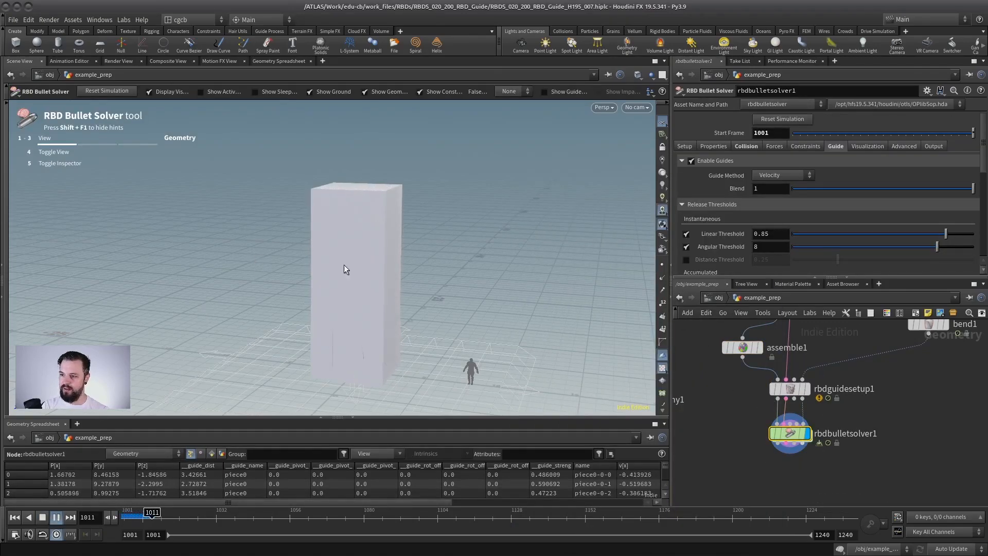
{"action": "key", "text": "shift+w"}
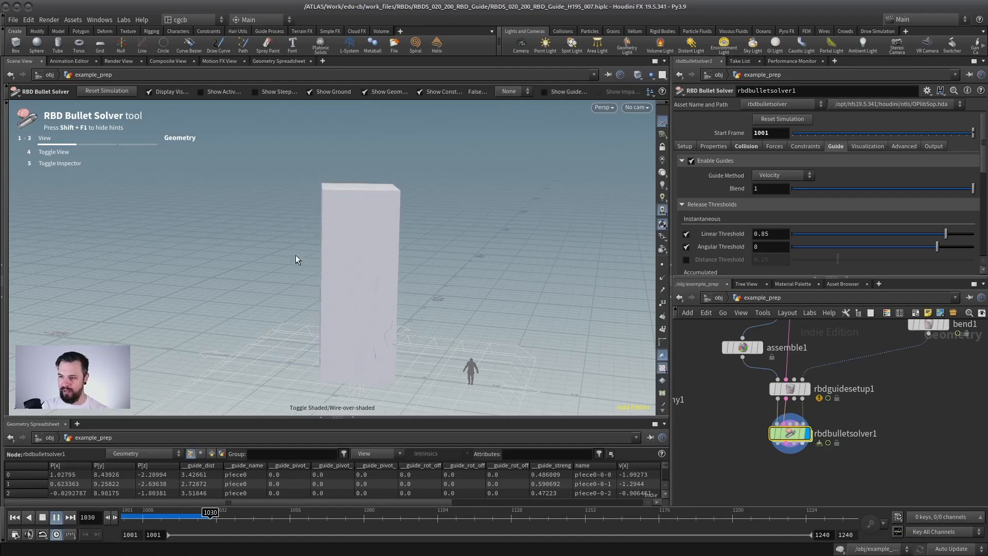
{"action": "left_click_drag", "start_coordinate": [295, 254], "coordinate": [321, 267], "text": "alt"}
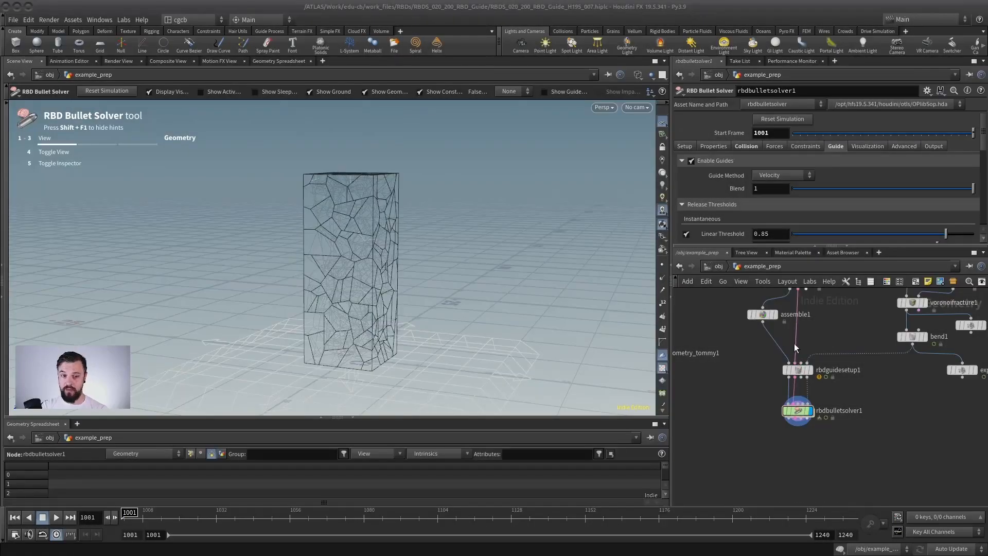
Turn off Use Pre-Configured Setup in the advanced guide settings of rbdbulletsolver1 and review the guide parameters there.
{"action": "scroll", "coordinate": [854, 373], "scroll_direction": "up", "scroll_amount": 3}
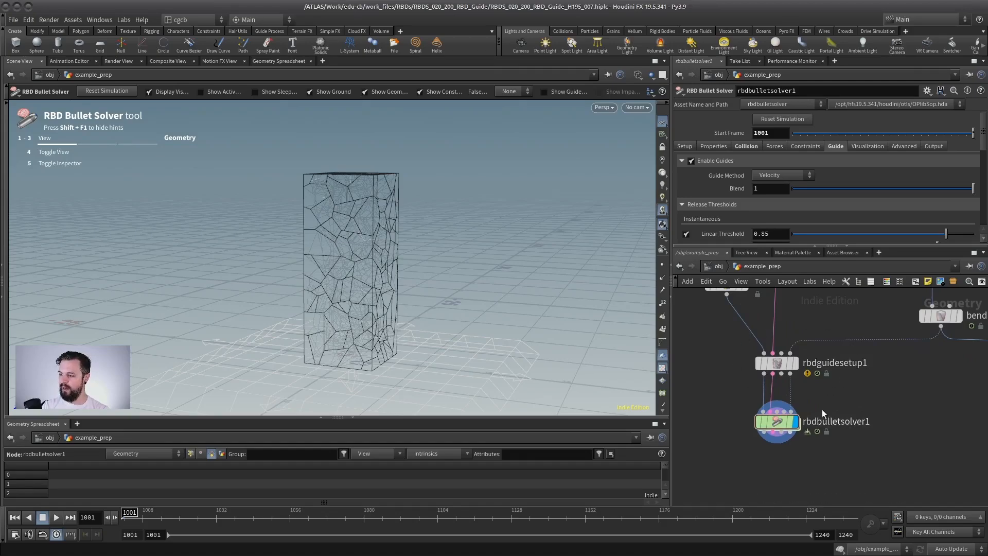
{"action": "left_click_drag", "start_coordinate": [843, 249], "coordinate": [823, 367]}
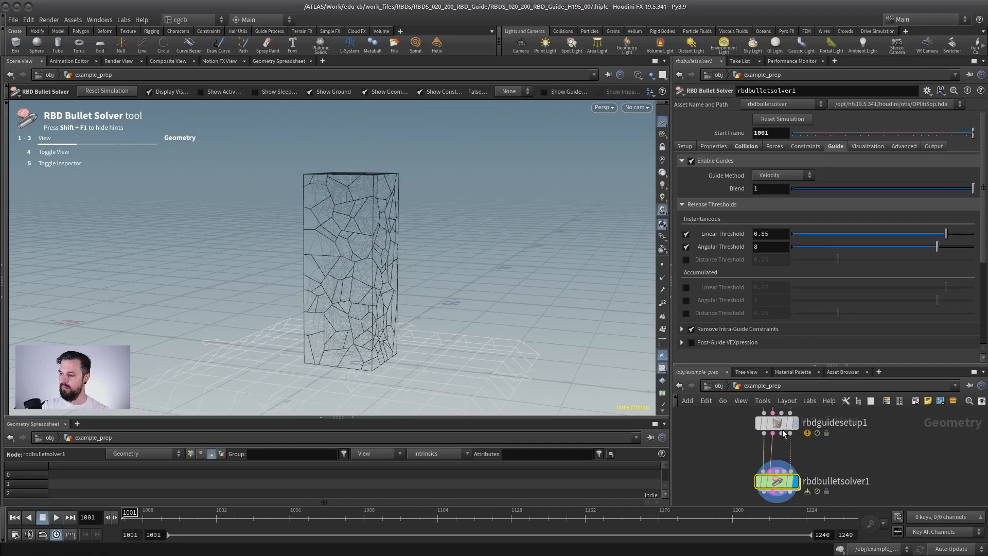
{"action": "left_click", "coordinate": [903, 145]}
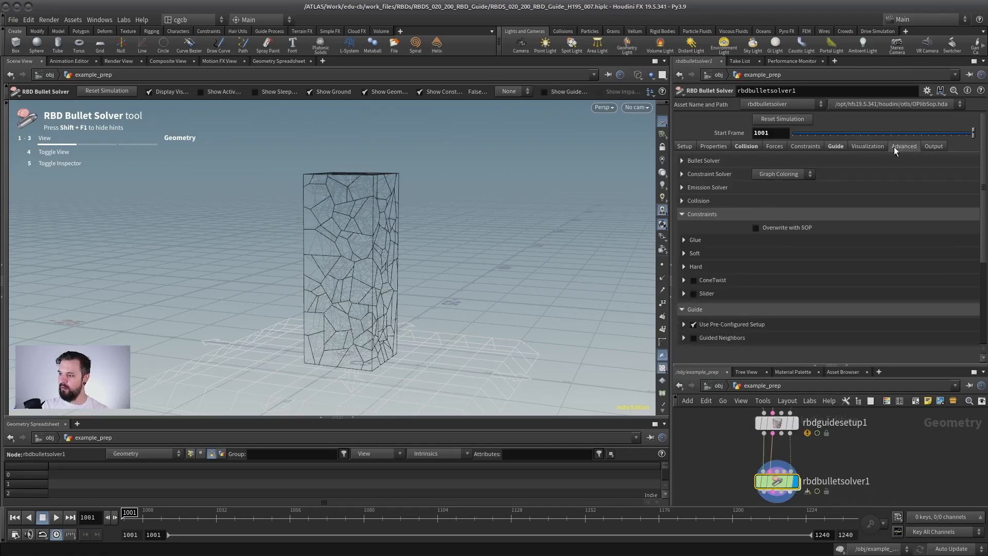
{"action": "left_click", "coordinate": [708, 326]}
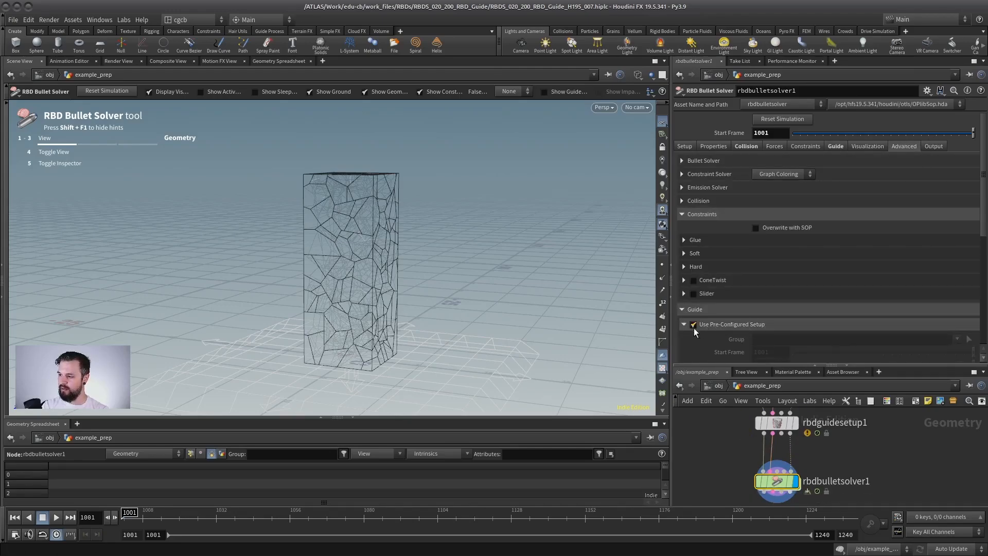
{"action": "left_click", "coordinate": [693, 325]}
{"action": "scroll", "coordinate": [746, 319], "scroll_direction": "down", "scroll_amount": 2}
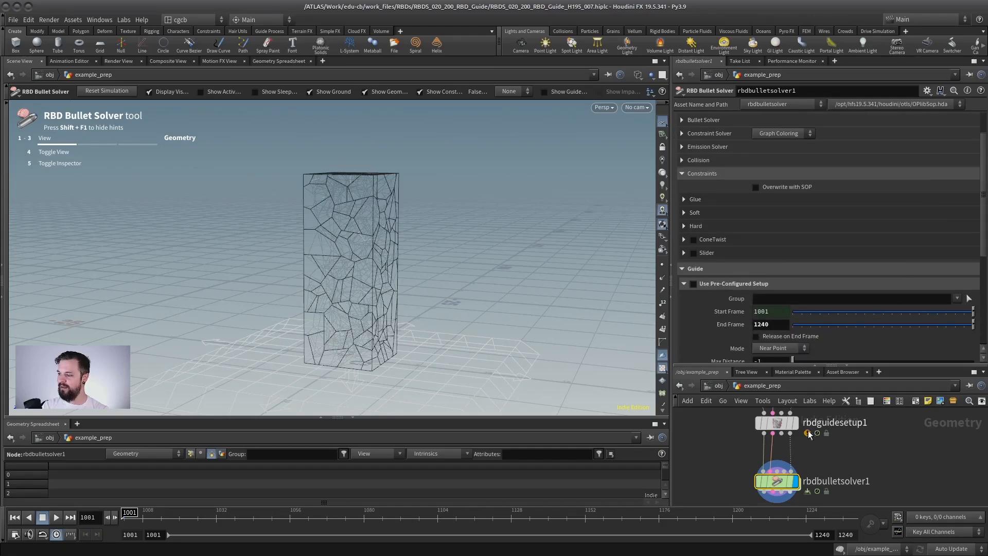
{"action": "scroll", "coordinate": [846, 184], "scroll_direction": "down", "scroll_amount": 5}
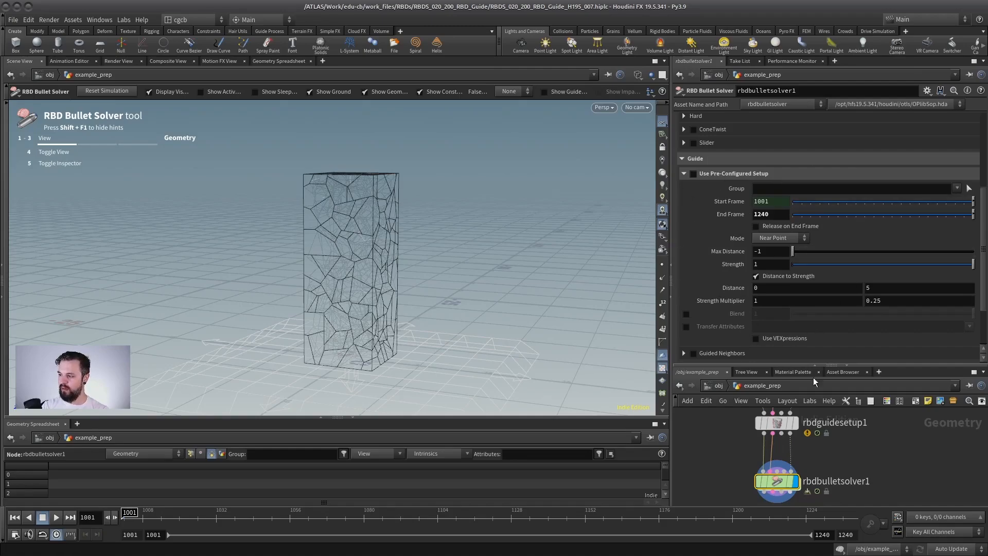
{"action": "scroll", "coordinate": [869, 438], "scroll_direction": "down", "scroll_amount": 3}
{"action": "middle_click_drag", "start_coordinate": [820, 477], "coordinate": [815, 462]}
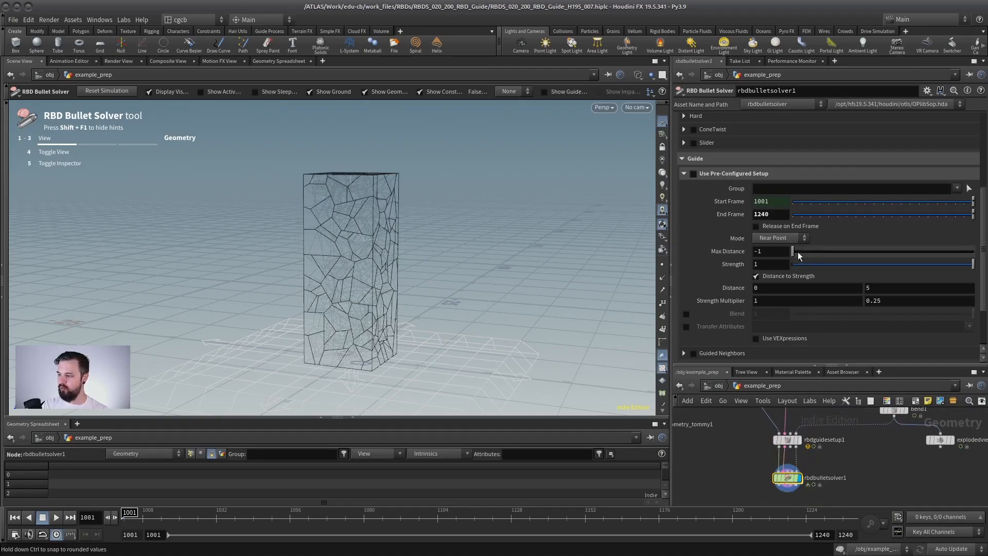
{"action": "scroll", "coordinate": [801, 456], "scroll_direction": "up", "scroll_amount": 2}
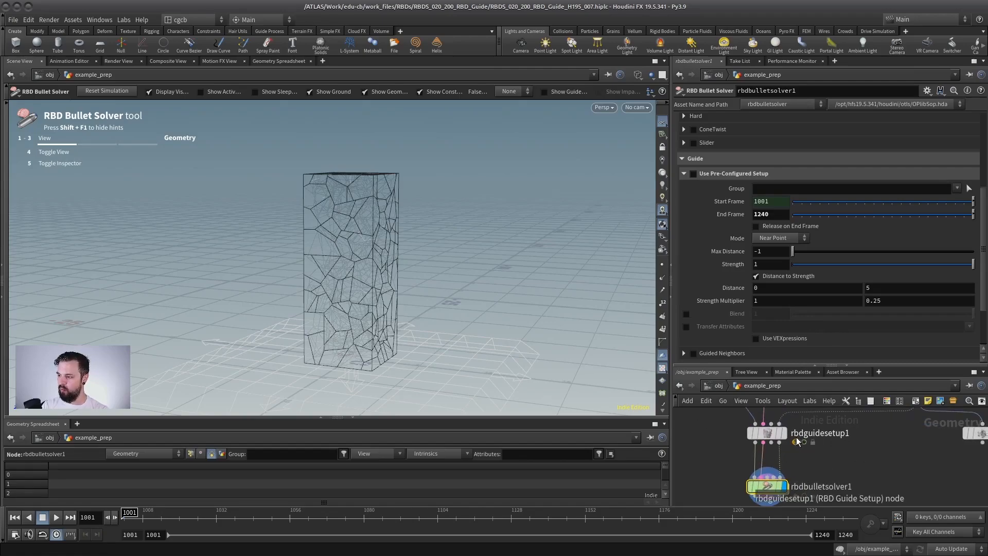
{"action": "scroll", "coordinate": [844, 441], "scroll_direction": "down", "scroll_amount": 2}
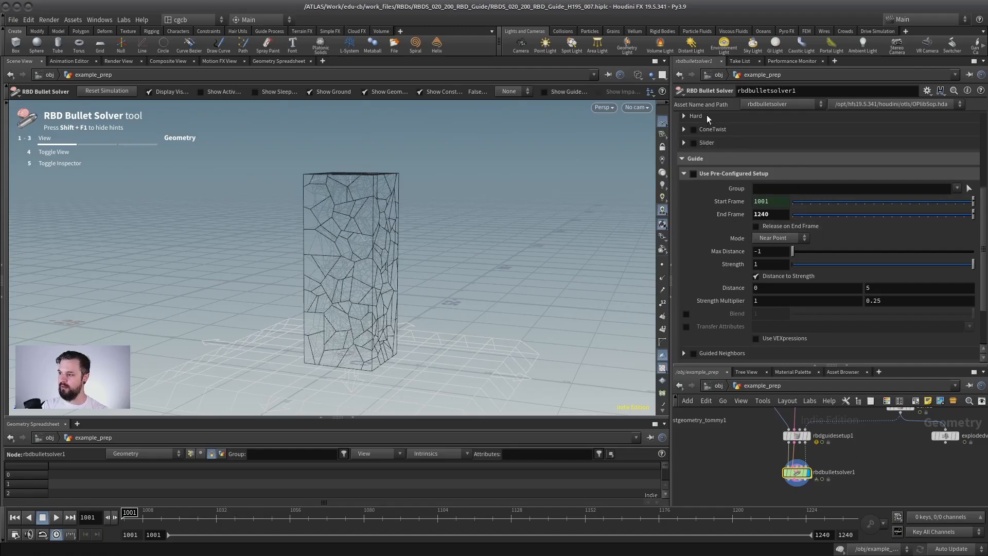
Turn Use Pre-Configured Setup back on in the advanced guide settings of rbdbulletsolver1.
{"action": "left_click", "coordinate": [693, 173]}
{"action": "scroll", "coordinate": [842, 443], "scroll_direction": "up", "scroll_amount": 1}
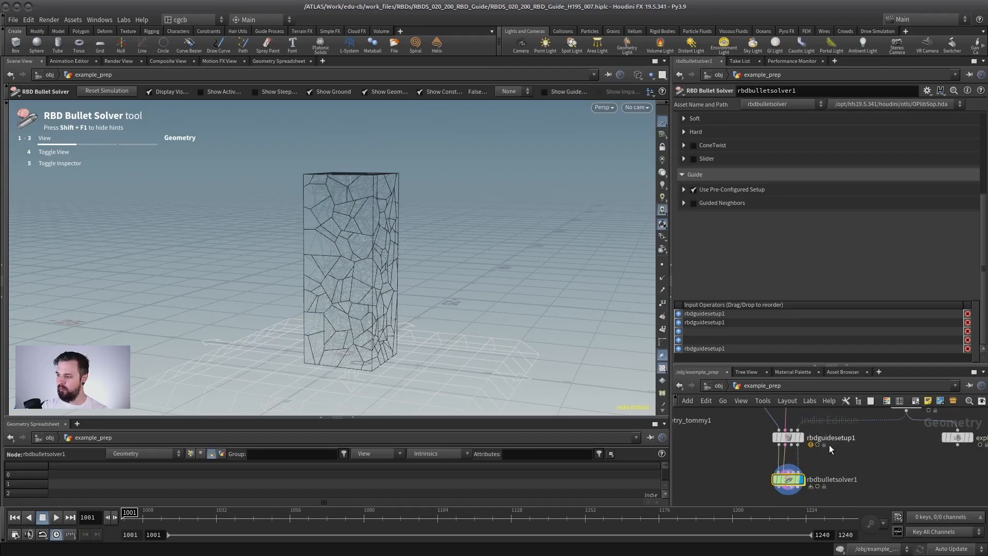
{"action": "scroll", "coordinate": [834, 446], "scroll_direction": "up", "scroll_amount": 1}
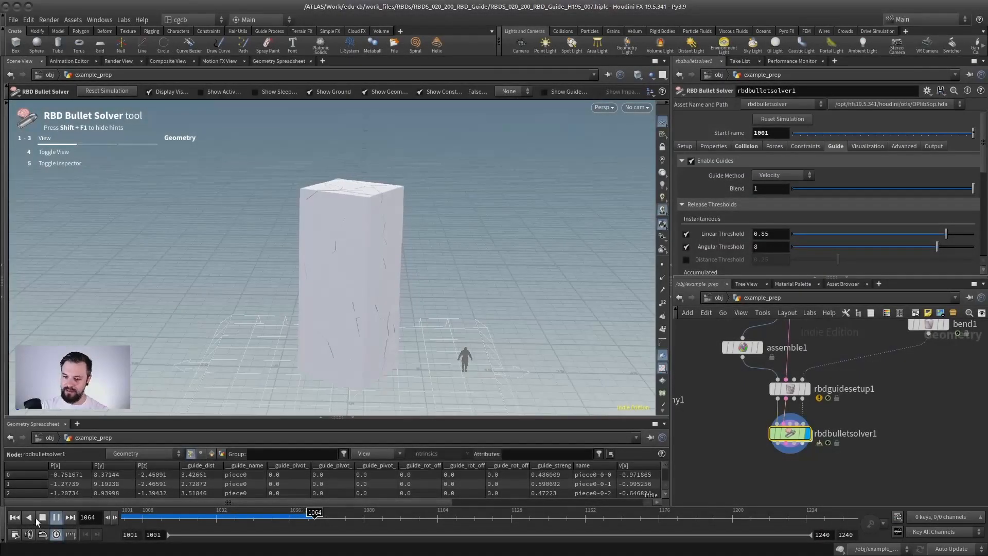
Display rbdguidesetup1, scrub the timeline to examine its guide preview and return to the first frame.
{"action": "left_click", "coordinate": [810, 389]}
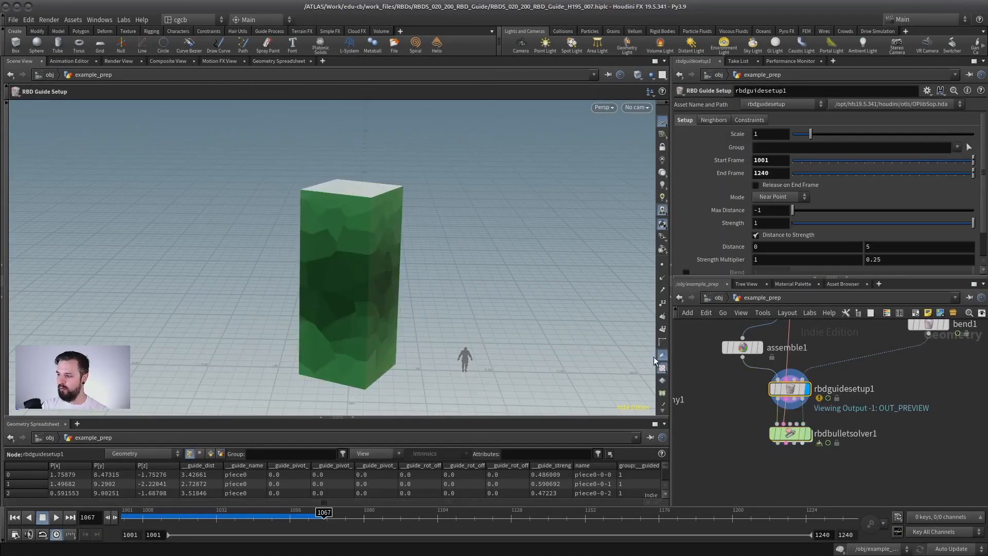
{"action": "left_click_drag", "start_coordinate": [205, 516], "coordinate": [240, 516]}
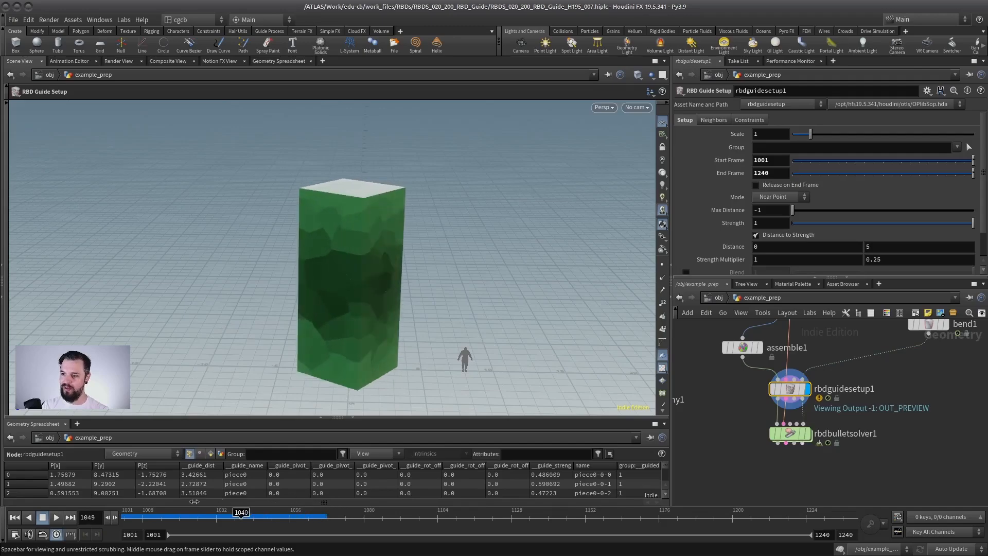
{"action": "key", "text": "ctrl+Up"}
Display rbdbulletsolver1, place it lower in the network and enlarge the network area around the whole setup.
{"action": "left_click", "coordinate": [808, 434]}
{"action": "left_click_drag", "start_coordinate": [793, 434], "coordinate": [793, 452]}
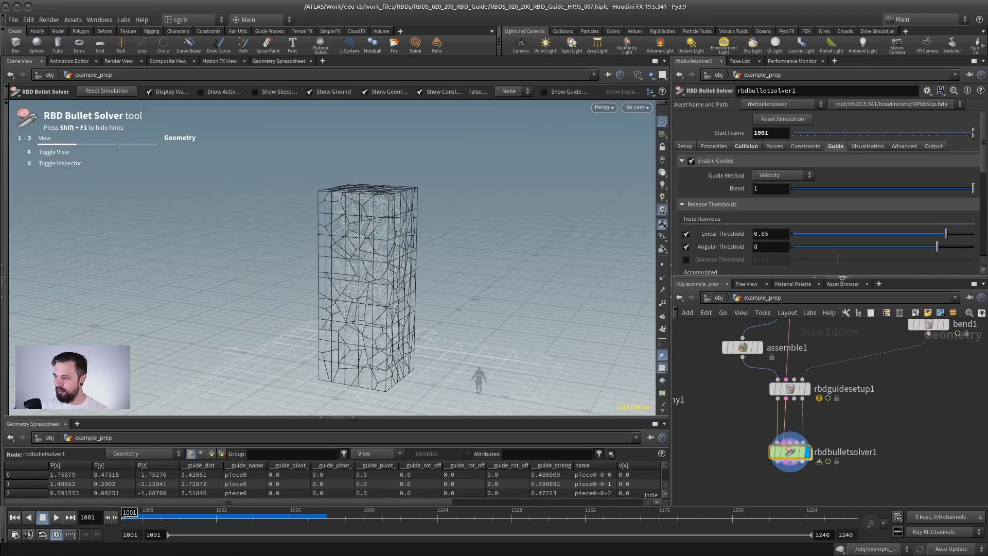
{"action": "left_click_drag", "start_coordinate": [846, 276], "coordinate": [845, 253]}
{"action": "left_click_drag", "start_coordinate": [835, 175], "coordinate": [835, 176]}
{"action": "scroll", "coordinate": [853, 281], "scroll_direction": "down", "scroll_amount": 3}
{"action": "middle_click_drag", "start_coordinate": [853, 281], "coordinate": [781, 355]}
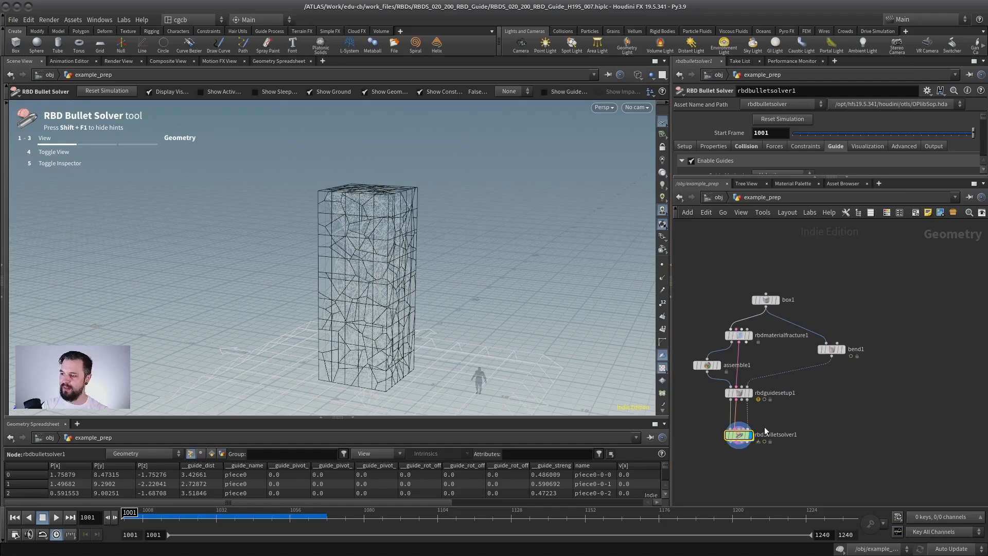
{"action": "scroll", "coordinate": [777, 414], "scroll_direction": "up", "scroll_amount": 3}
{"action": "left_click_drag", "start_coordinate": [753, 406], "coordinate": [753, 418]}
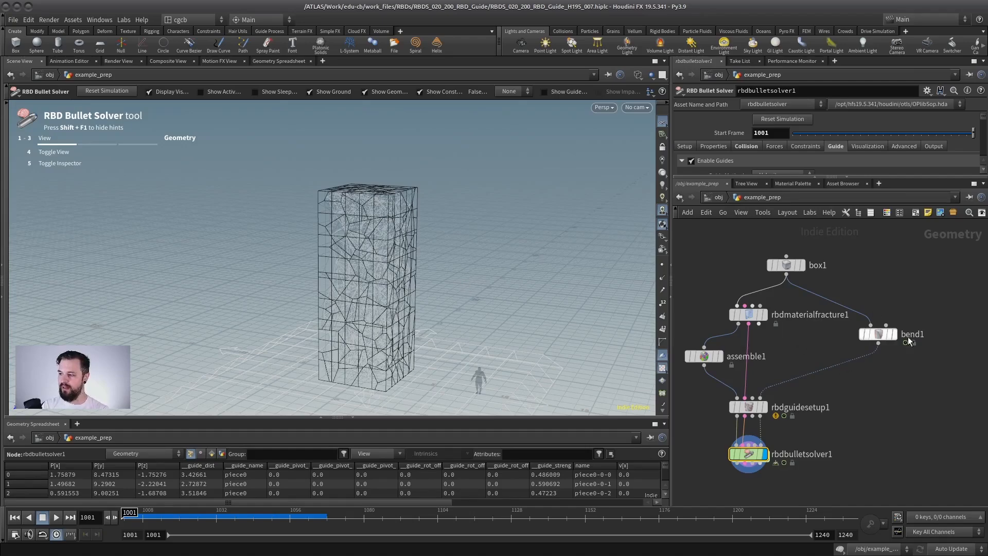
Display bend1 and try a Pack node between bend1 and rbdguidesetup1.
{"action": "left_click", "coordinate": [894, 334]}
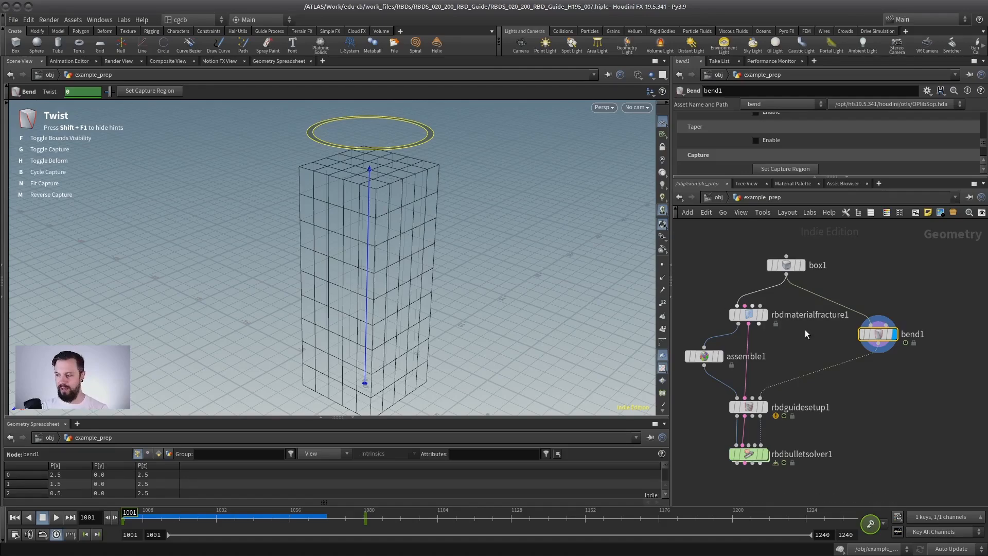
{"action": "scroll", "coordinate": [787, 339], "scroll_direction": "up", "scroll_amount": 2}
{"action": "key", "text": "Tab"}
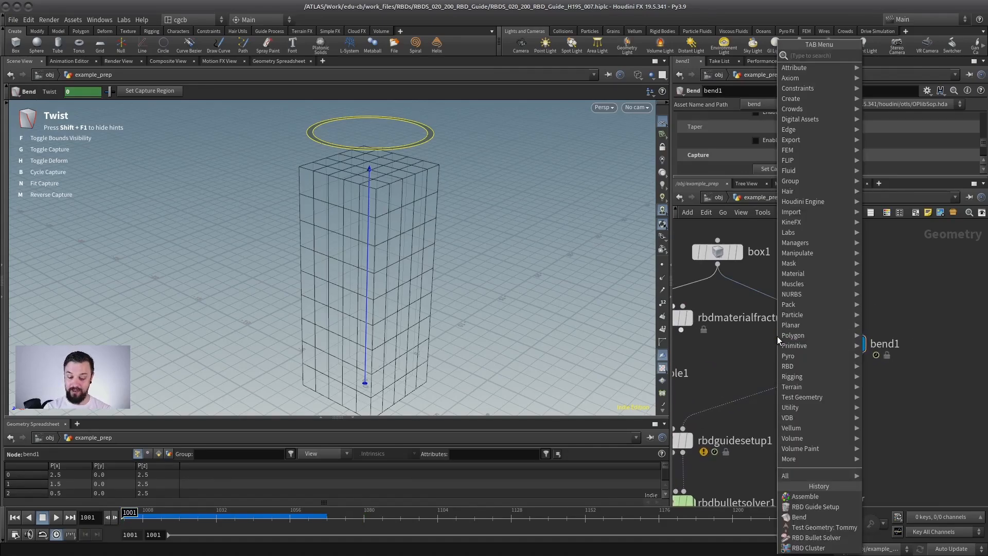
{"action": "type", "text": "pac"}
{"action": "key", "text": "Return"}
{"action": "left_click", "coordinate": [813, 391]}
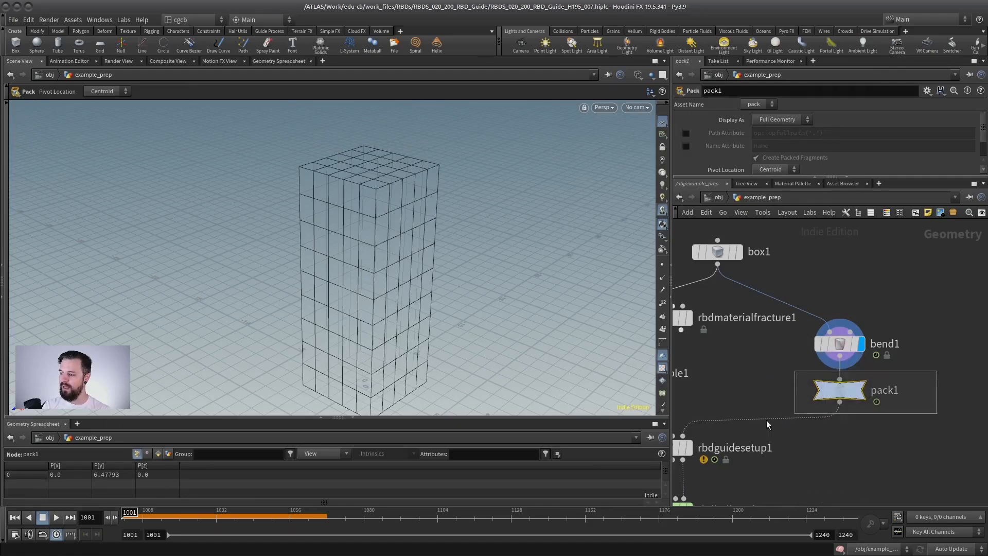
{"action": "key", "text": "Delete"}
Select bend1 and spread box1 and bend1 apart in the network to make room between them.
{"action": "left_click", "coordinate": [845, 342]}
{"action": "left_click_drag", "start_coordinate": [342, 255], "coordinate": [362, 224], "text": "alt"}
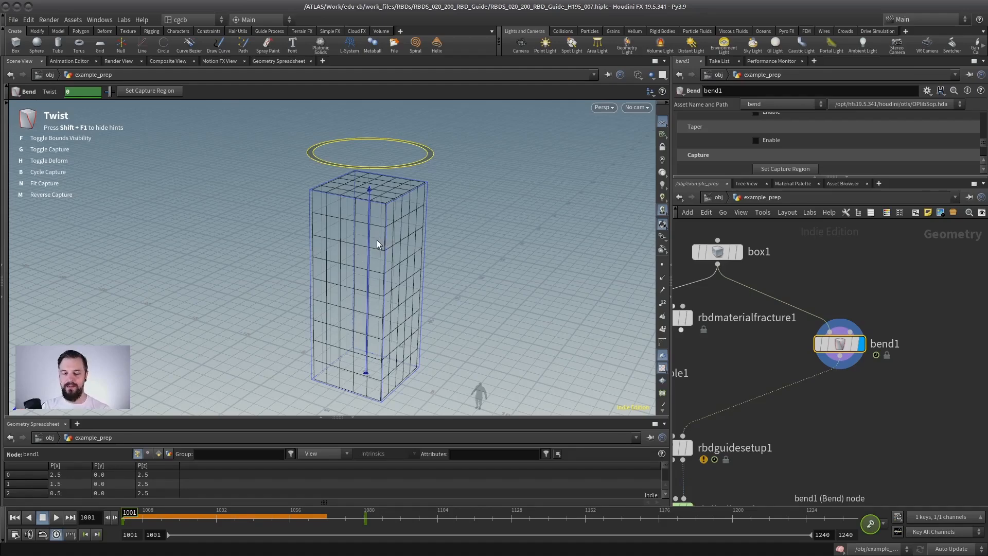
{"action": "middle_click_drag", "start_coordinate": [821, 285], "coordinate": [823, 311]}
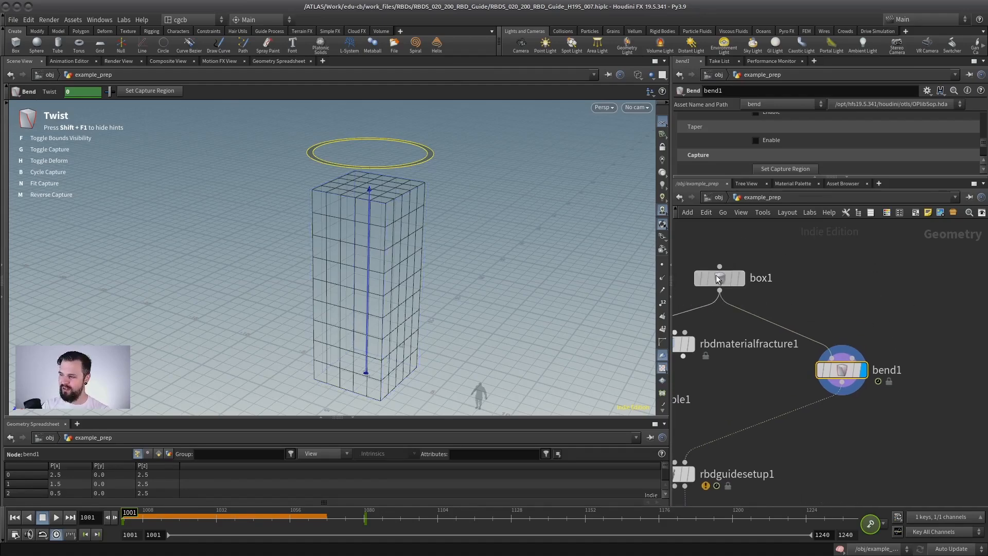
{"action": "left_click_drag", "start_coordinate": [716, 278], "coordinate": [739, 242]}
{"action": "left_click_drag", "start_coordinate": [843, 370], "coordinate": [853, 415]}
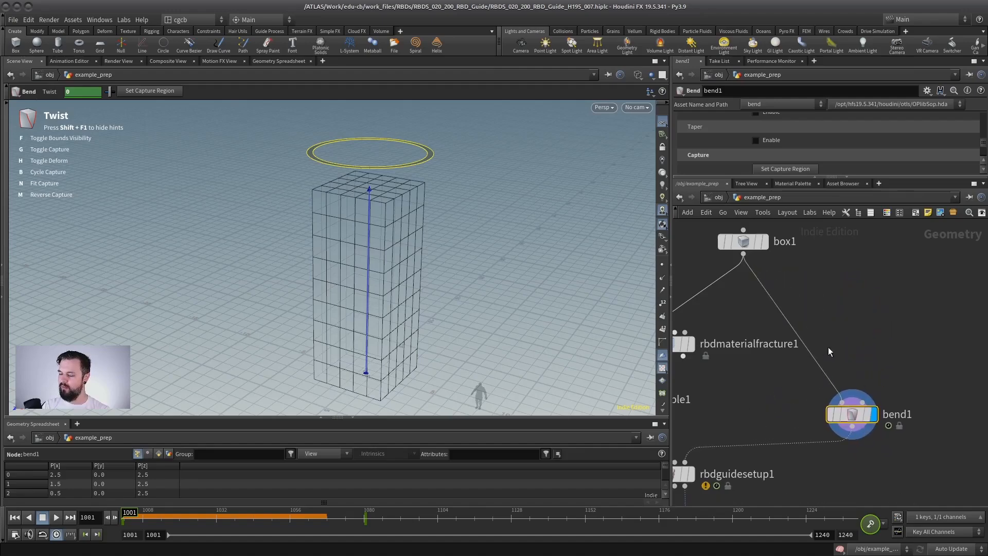
{"action": "middle_click_drag", "start_coordinate": [828, 347], "coordinate": [790, 362]}
Insert a Null node between box1 and bend1.
{"action": "left_click", "coordinate": [849, 322]}
{"action": "key", "text": "Tab"}
{"action": "type", "text": "null"}
{"action": "key", "text": "Return"}
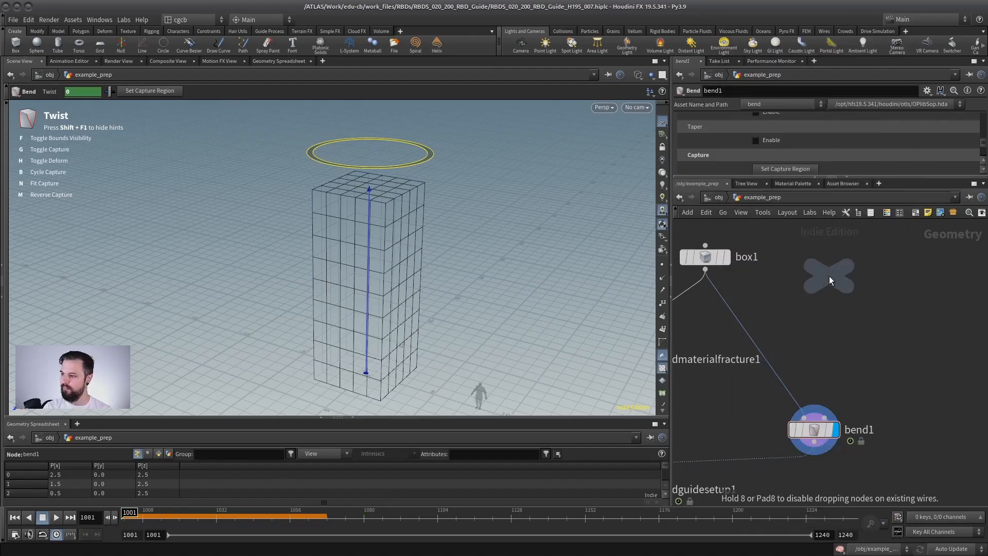
{"action": "key", "text": "Return"}
Insert a Voronoi Fracture node between null1 and bend1.
{"action": "key", "text": "Tab"}
{"action": "type", "text": "vor"}
{"action": "key", "text": "Return"}
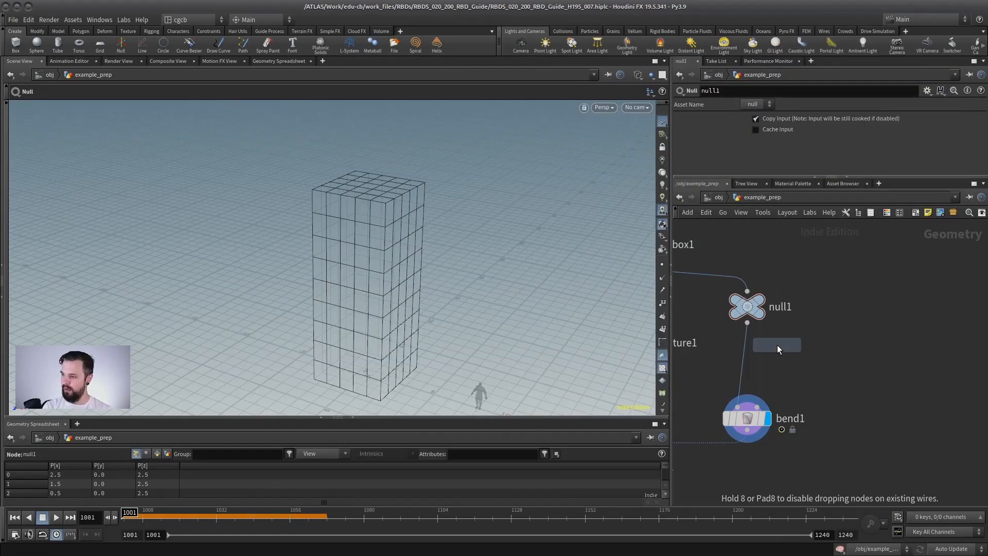
{"action": "left_click", "coordinate": [752, 366]}
Add a Points from Volume node fed by null1 and wired into the second input of voronoifracture1.
{"action": "key", "text": "Tab"}
{"action": "type", "text": "p"}
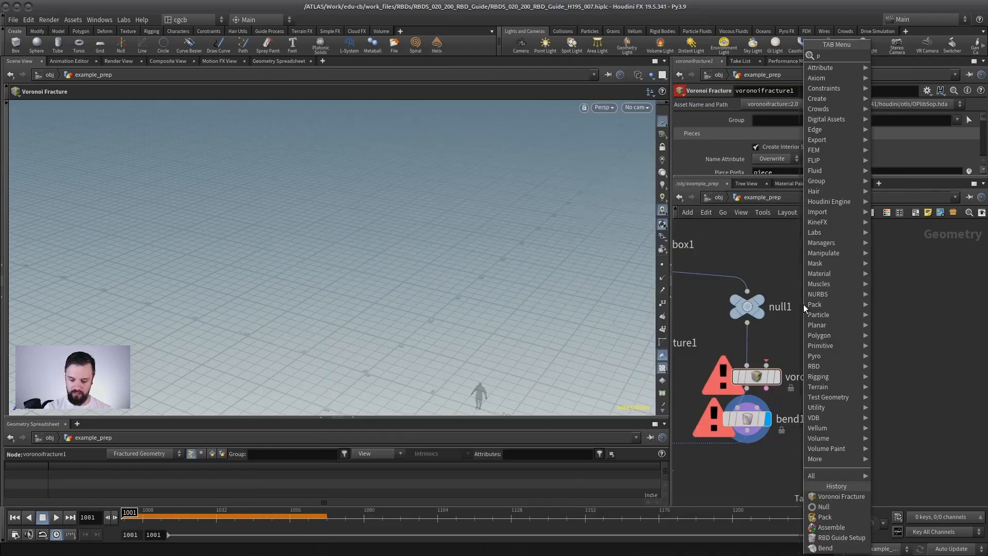
{"action": "type", "text": "ointsfr"}
{"action": "key", "text": "Return"}
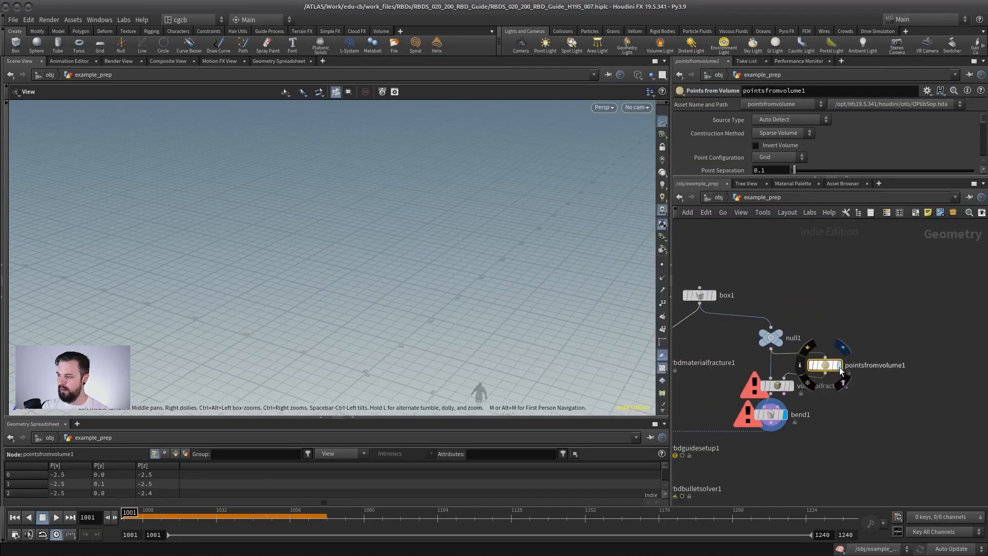
Display pointsfromvolume1 and set its Point Separation to 0.74.
{"action": "left_click", "coordinate": [839, 366]}
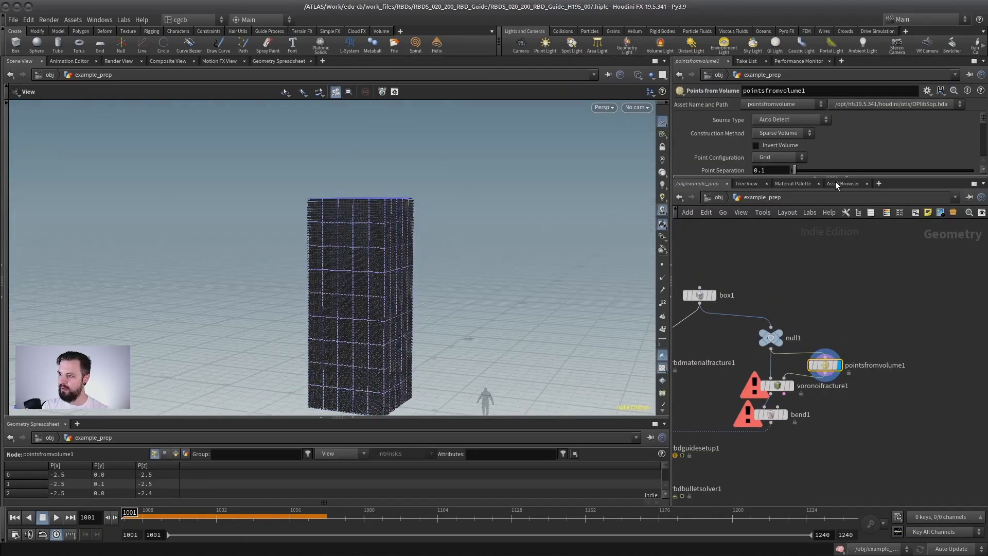
{"action": "left_click_drag", "start_coordinate": [832, 177], "coordinate": [832, 218]}
{"action": "left_click_drag", "start_coordinate": [794, 170], "coordinate": [806, 172]}
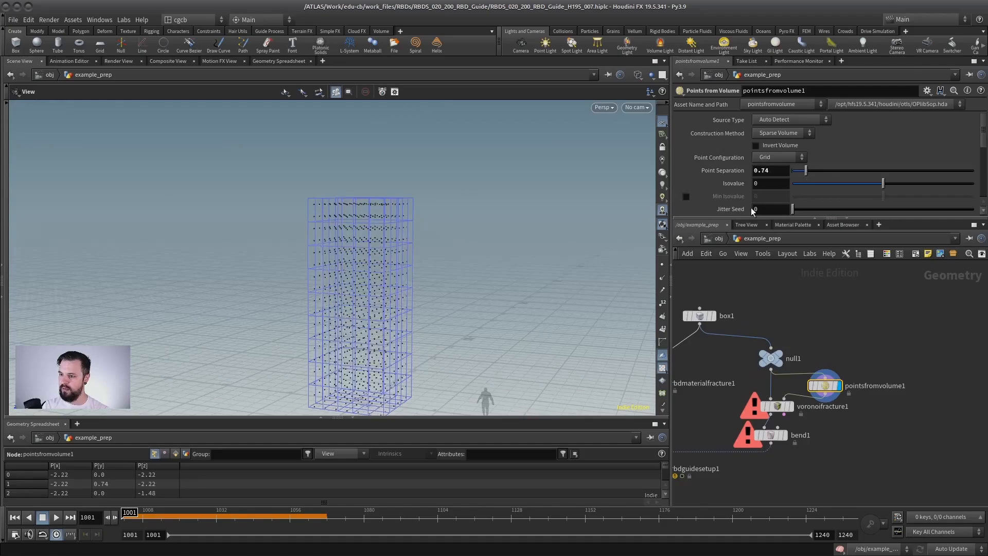
{"action": "left_click_drag", "start_coordinate": [437, 257], "coordinate": [463, 283]}
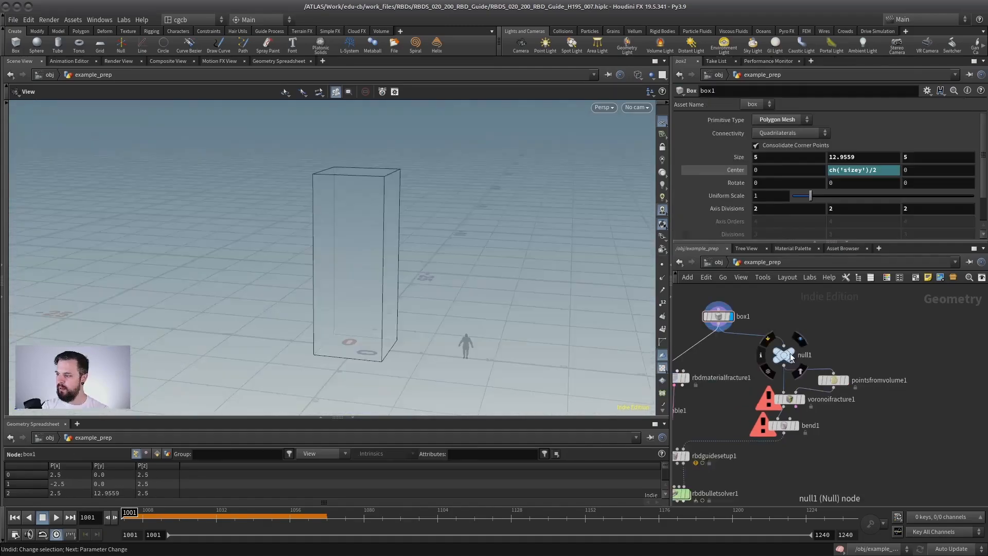
Display null1 and voronoifracture1 in turn and examine the grid of cells cut into the box.
{"action": "left_click", "coordinate": [793, 351]}
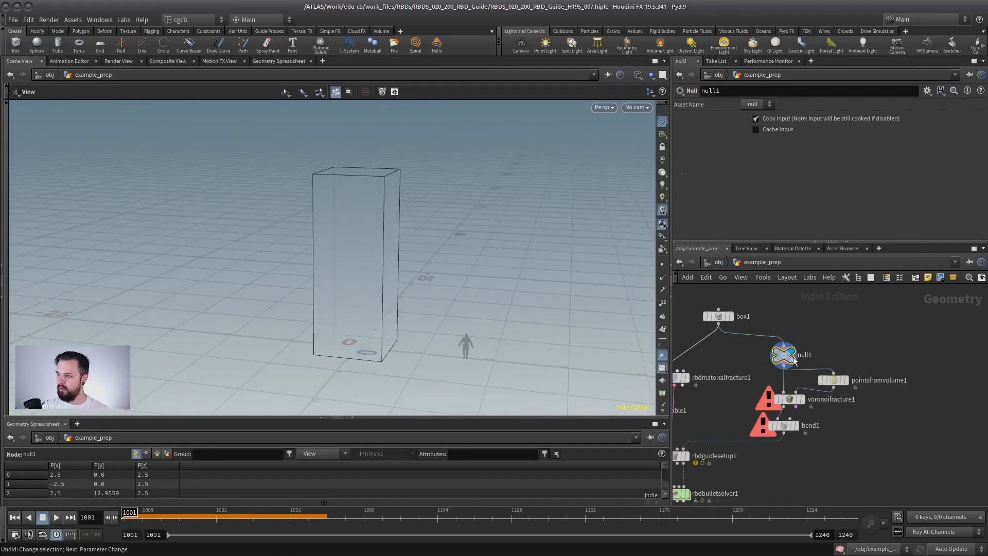
{"action": "left_click", "coordinate": [801, 399]}
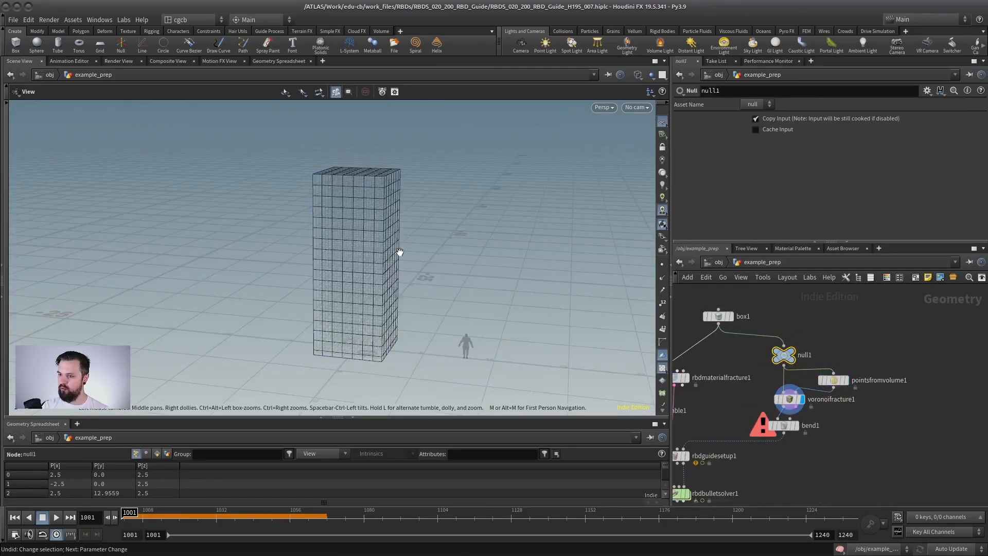
{"action": "left_click_drag", "start_coordinate": [399, 252], "coordinate": [357, 265]}
{"action": "right_click_drag", "start_coordinate": [358, 265], "coordinate": [501, 222]}
{"action": "key", "text": "shift+w"}
{"action": "key", "text": "shift+w"}
Add an Exploded View node to voronoifracture1 and display it shaded to examine the separated cubes.
{"action": "middle_click_drag", "start_coordinate": [884, 422], "coordinate": [851, 397]}
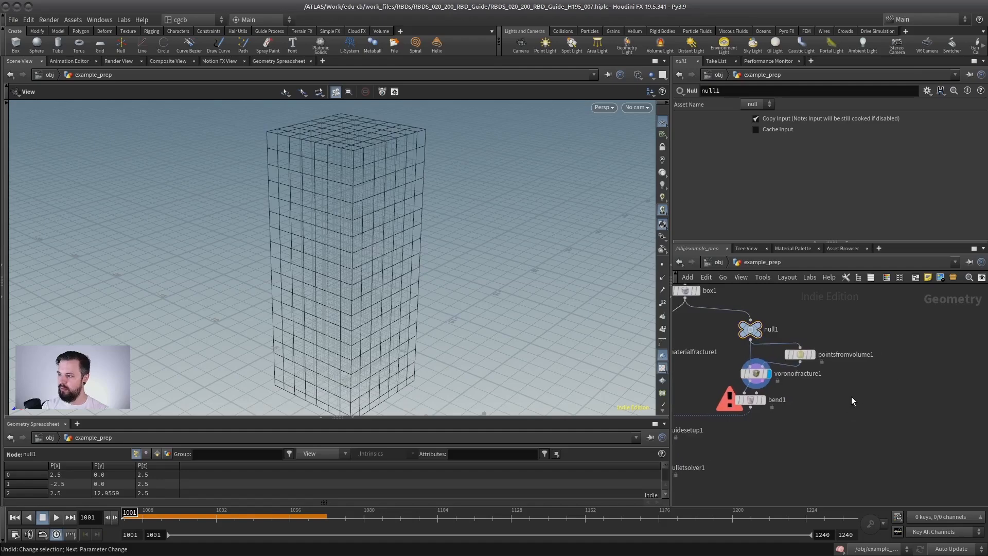
{"action": "key", "text": "Tab"}
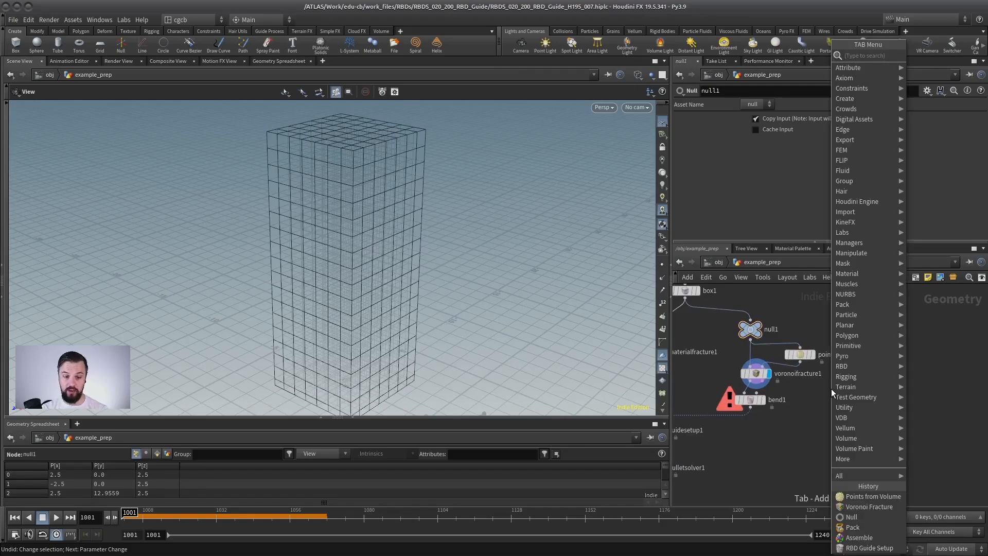
{"action": "type", "text": "expl"}
{"action": "key", "text": "Return"}
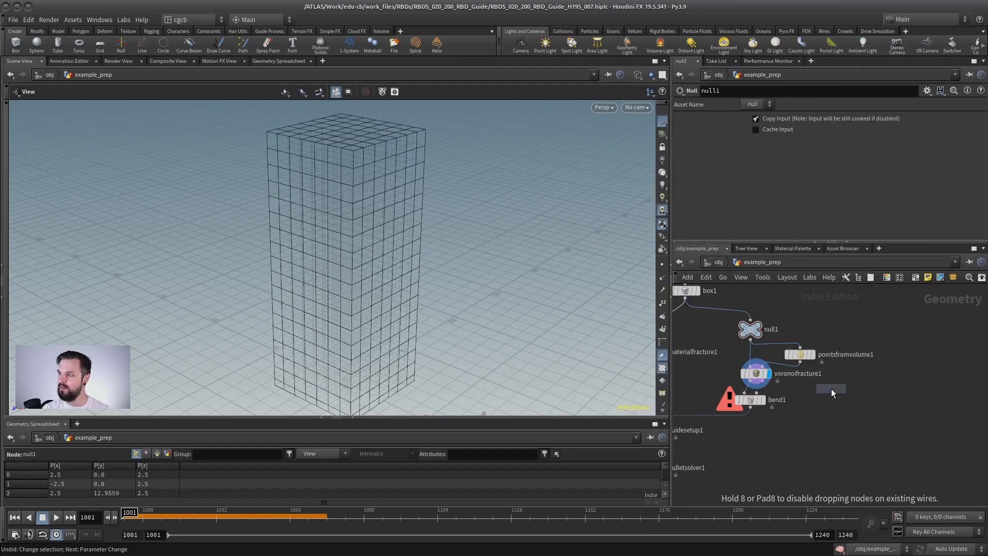
{"action": "left_click", "coordinate": [821, 395]}
{"action": "left_click", "coordinate": [821, 389]}
{"action": "left_click", "coordinate": [755, 381]}
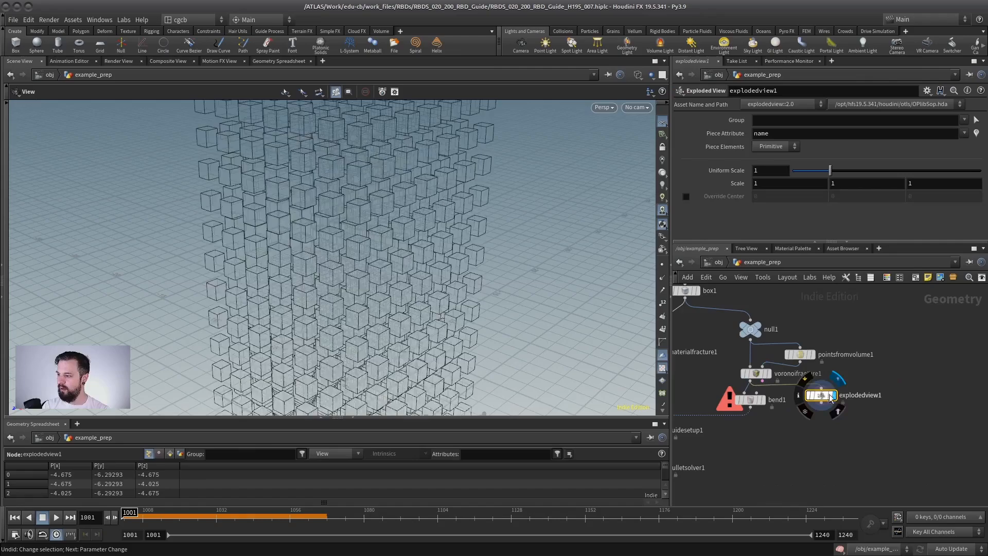
{"action": "key", "text": "w"}
{"action": "mouse_move", "coordinate": [463, 358]}
{"action": "left_mouse_down"}
{"action": "mouse_move", "coordinate": [254, 274]}
{"action": "mouse_move", "coordinate": [355, 252]}
{"action": "mouse_move", "coordinate": [395, 223]}
{"action": "left_mouse_up"}
Move bend1 lower in the network, display its twisted fractured box at frame 1050 and return to the first frame.
{"action": "left_click_drag", "start_coordinate": [756, 402], "coordinate": [767, 422]}
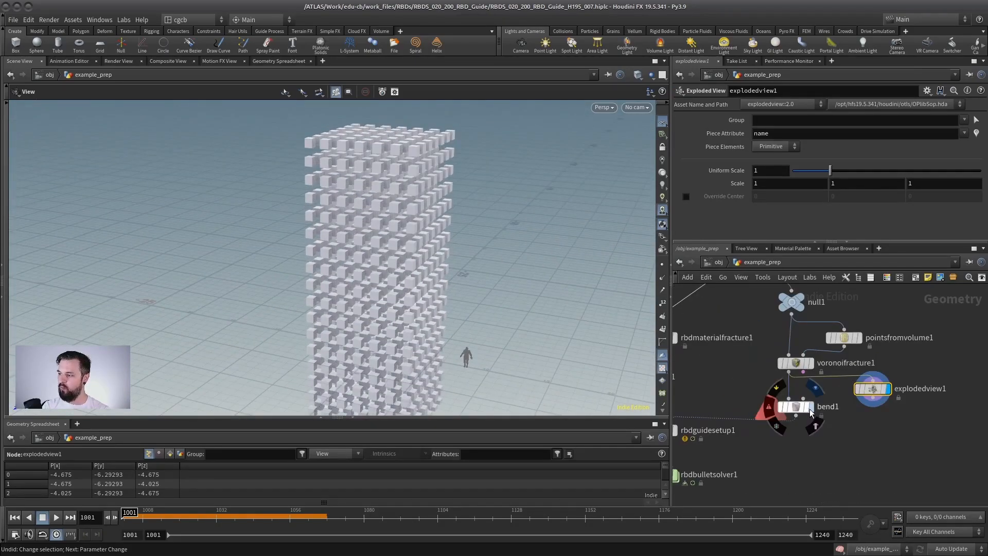
{"action": "left_click", "coordinate": [811, 407]}
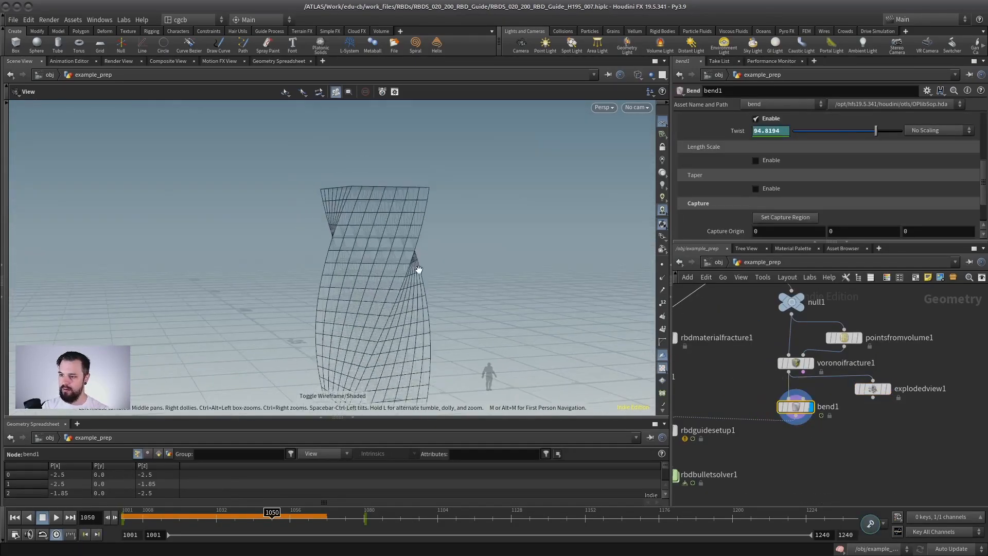
{"action": "left_click_drag", "start_coordinate": [419, 269], "coordinate": [395, 210]}
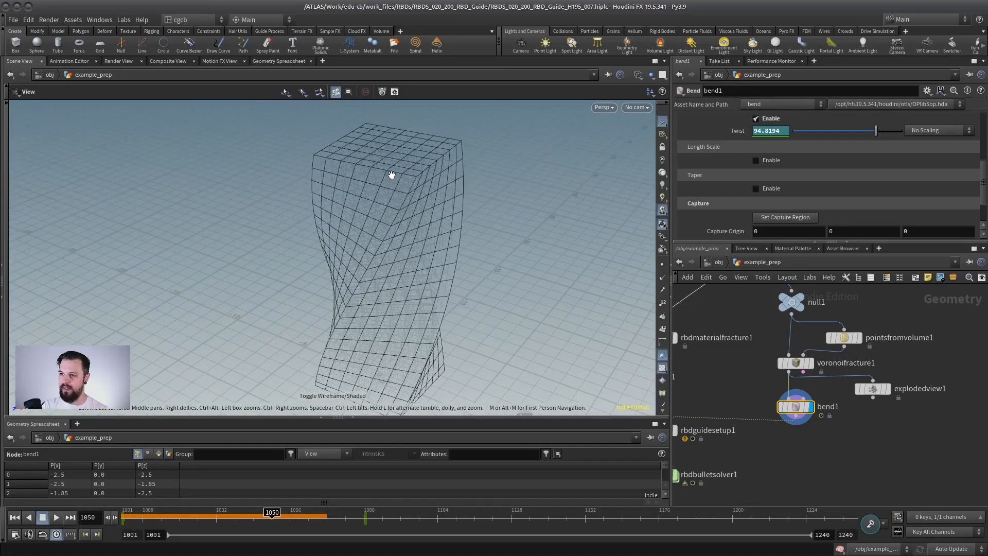
{"action": "middle_click_drag", "start_coordinate": [687, 420], "coordinate": [774, 392]}
{"action": "scroll", "coordinate": [774, 392], "scroll_direction": "down", "scroll_amount": 1}
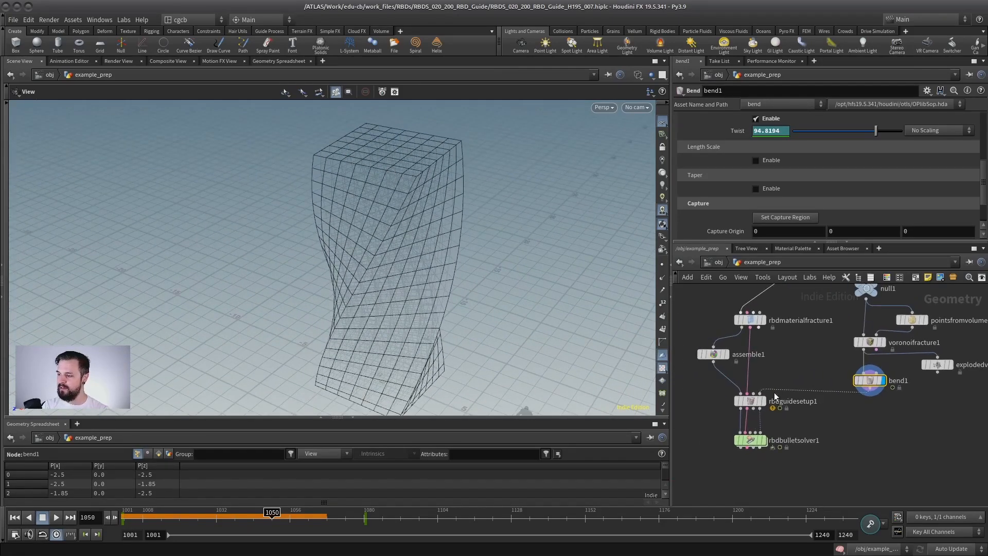
{"action": "left_click", "coordinate": [14, 517]}
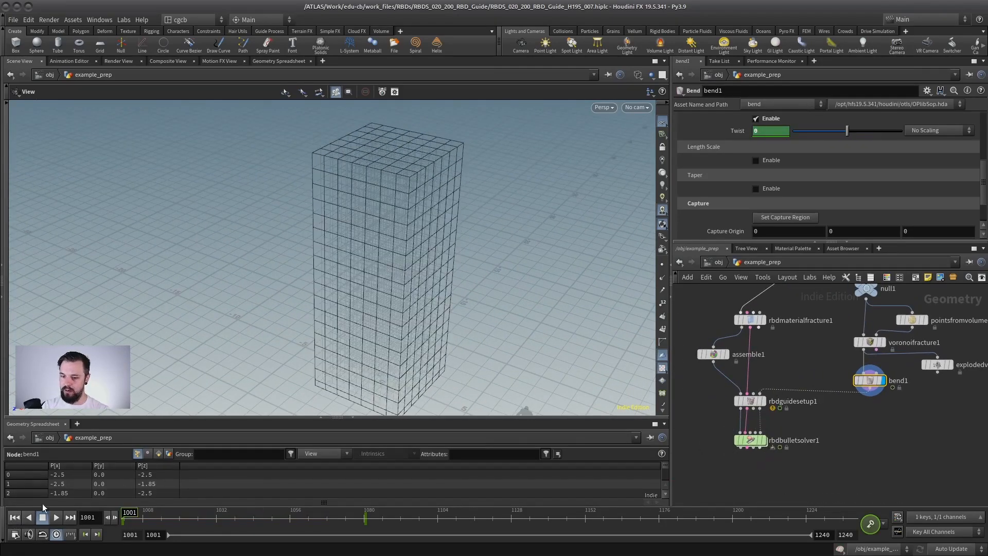
Display rbdguidesetup1, examine its pieces at frame 1065 and overlay bend1 as a template with its Twist handle.
{"action": "left_click", "coordinate": [763, 401]}
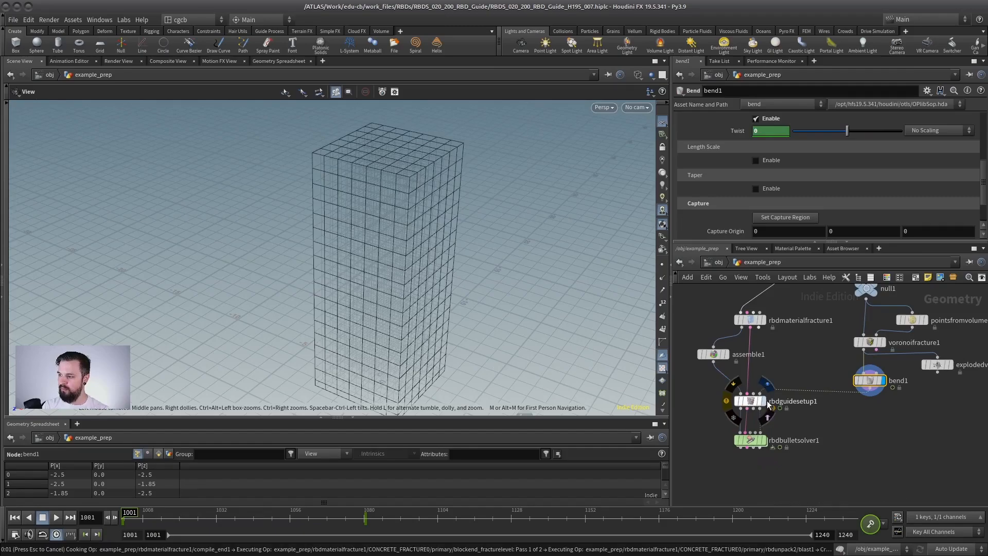
{"action": "left_click", "coordinate": [764, 402]}
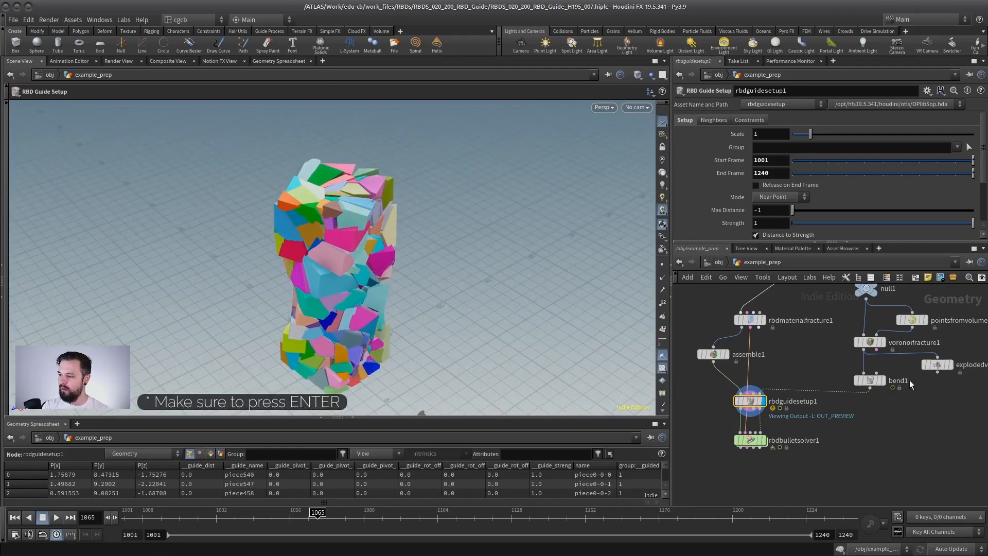
{"action": "scroll", "coordinate": [907, 379], "scroll_direction": "up", "scroll_amount": 2}
{"action": "left_click", "coordinate": [861, 379]}
{"action": "key", "text": "Return"}
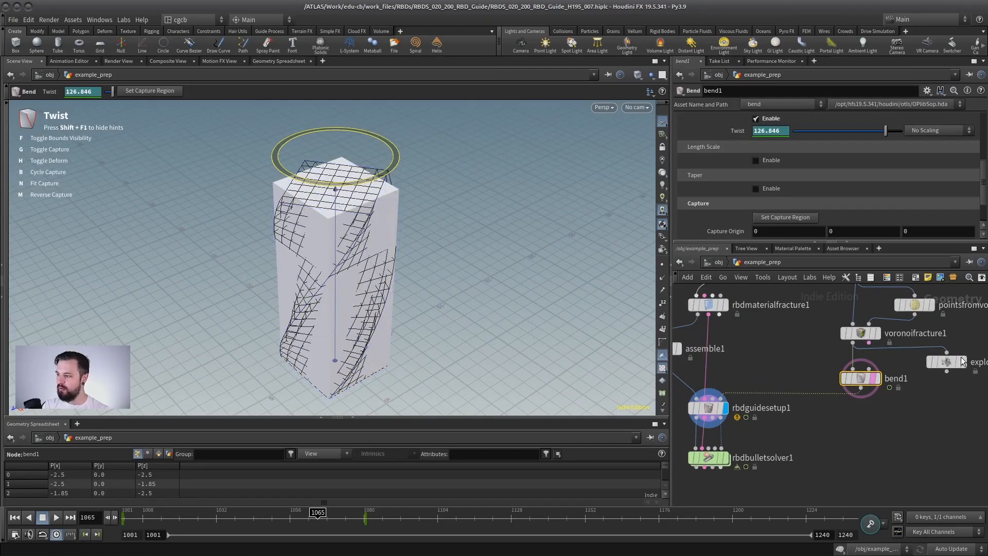
Duplicate explodedview1, wire the copy to the output of bend1 and display it.
{"action": "left_click", "coordinate": [962, 361]}
{"action": "left_click_drag", "start_coordinate": [947, 361], "coordinate": [930, 423]}
{"action": "left_click", "coordinate": [860, 388]}
{"action": "left_click", "coordinate": [928, 413]}
{"action": "key", "text": "h"}
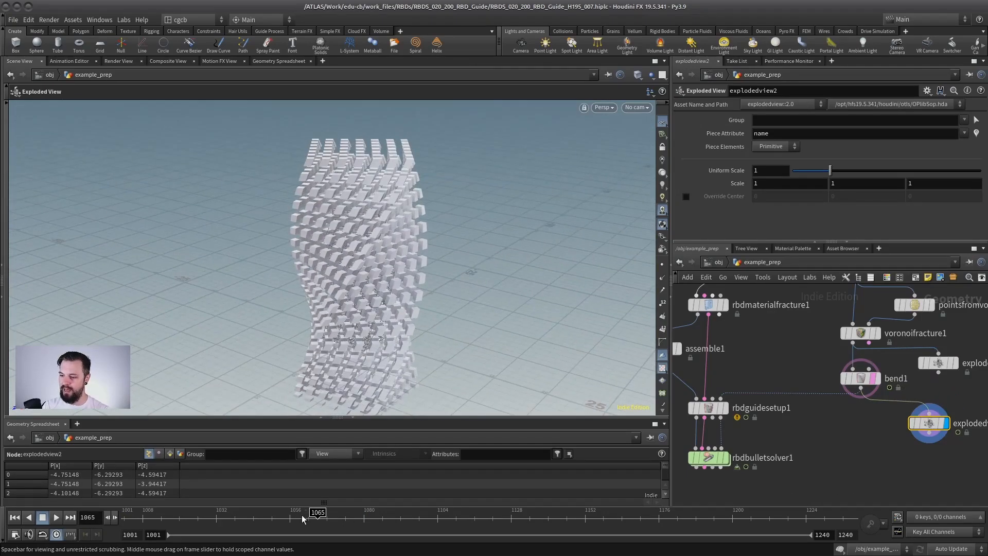
Scrub the timeline between frames 1001 and 1062 to review explodedview2's twisting cubes, and select the guide branch nodes from null1 to explodedview2.
{"action": "left_click_drag", "start_coordinate": [314, 516], "coordinate": [195, 501]}
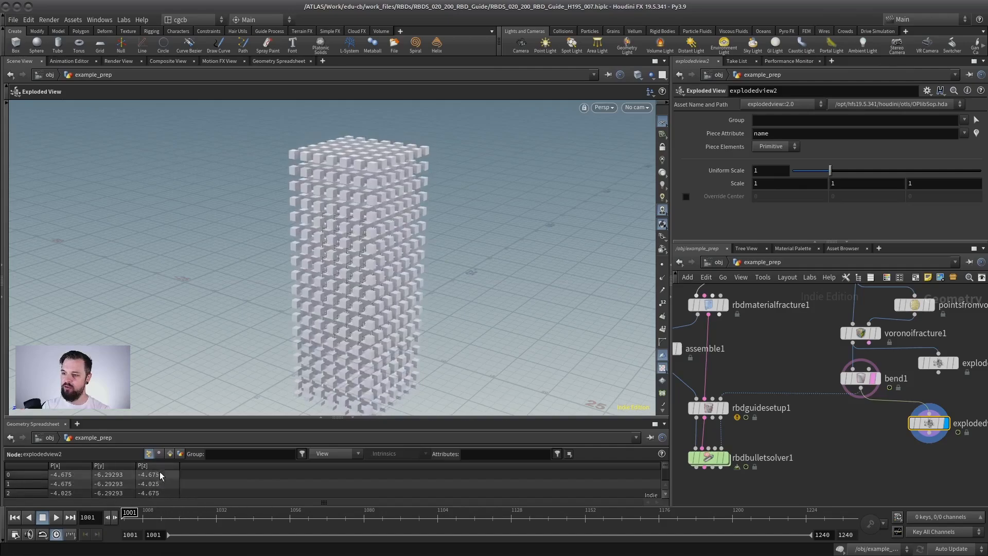
{"action": "left_click_drag", "start_coordinate": [131, 514], "coordinate": [146, 477]}
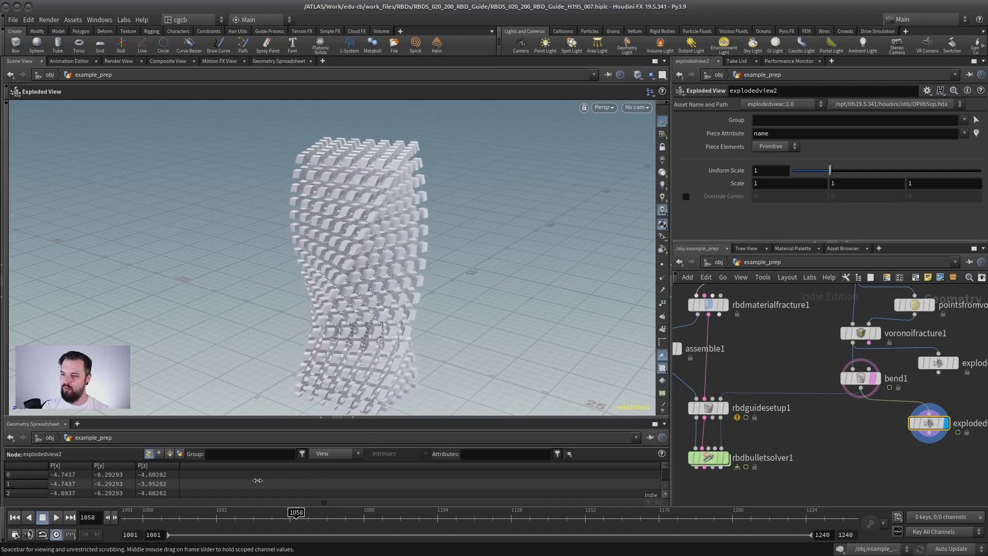
{"action": "left_click_drag", "start_coordinate": [362, 486], "coordinate": [111, 482]}
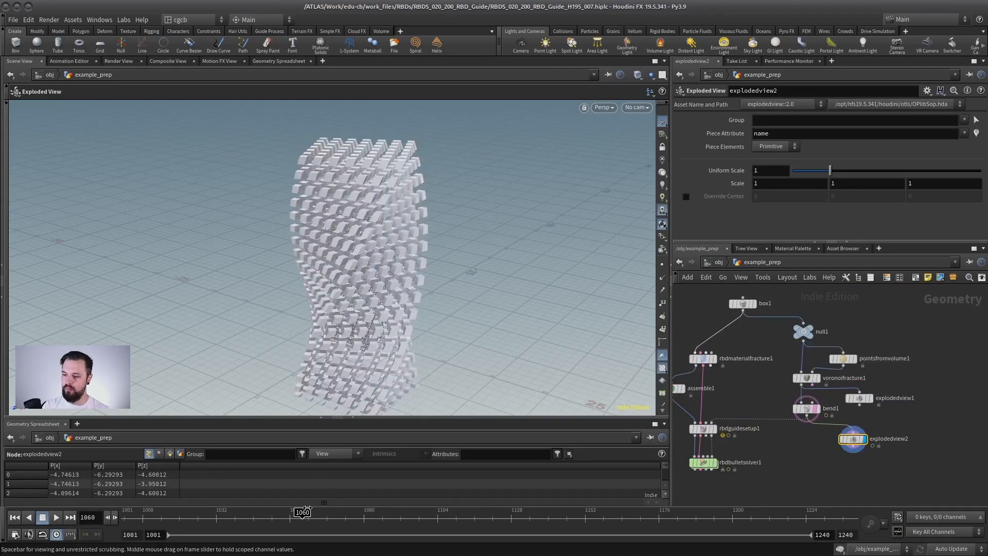
{"action": "mouse_move", "coordinate": [308, 508]}
{"action": "left_mouse_down"}
{"action": "mouse_move", "coordinate": [197, 510]}
{"action": "mouse_move", "coordinate": [308, 508]}
{"action": "left_mouse_up"}
{"action": "left_click_drag", "start_coordinate": [889, 313], "coordinate": [810, 461]}
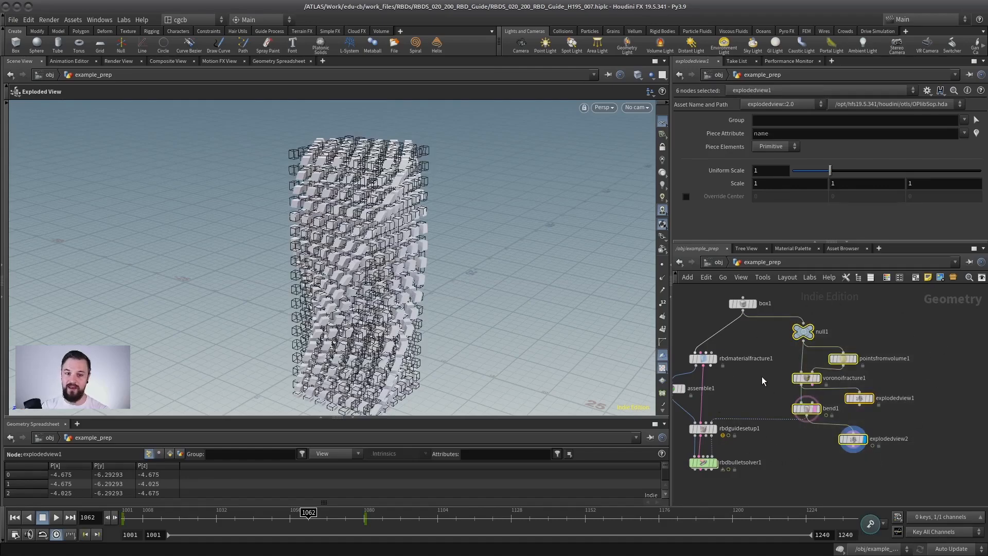
Display rbdguidesetup1 and scrub its coloured preview pieces back to frame 1001 to review how they follow the guide.
{"action": "scroll", "coordinate": [763, 381], "scroll_direction": "up", "scroll_amount": 3}
{"action": "left_click", "coordinate": [760, 445]}
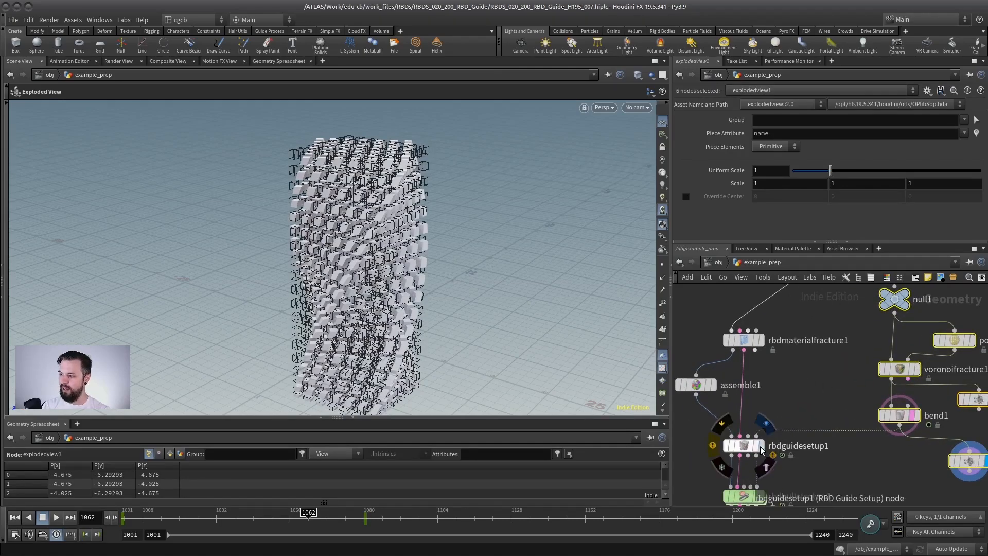
{"action": "right_click_drag", "start_coordinate": [375, 304], "coordinate": [465, 345], "text": "alt"}
{"action": "middle_click_drag", "start_coordinate": [465, 345], "coordinate": [534, 383], "text": "alt"}
{"action": "left_click_drag", "start_coordinate": [308, 516], "coordinate": [126, 515]}
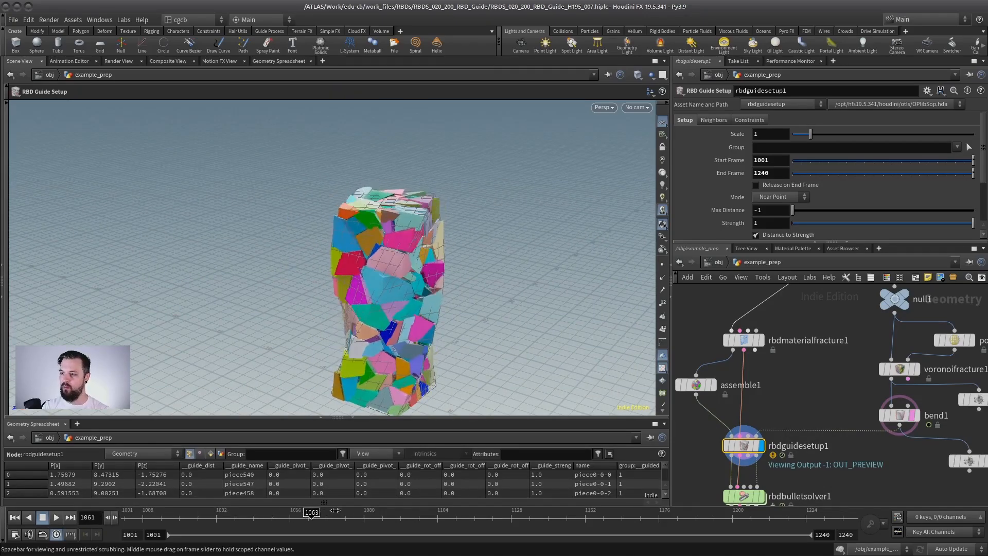
{"action": "left_click_drag", "start_coordinate": [161, 500], "coordinate": [133, 491]}
{"action": "left_click_drag", "start_coordinate": [133, 492], "coordinate": [292, 477]}
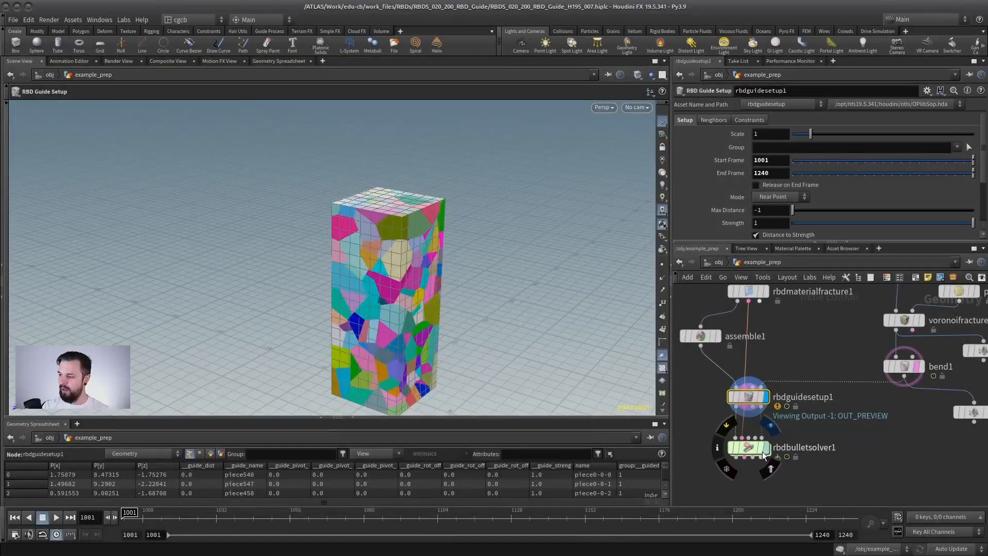
Display rbdbulletsolver1 and play the guided simulation from frame 1001 to review how the tower twists and breaks apart.
{"action": "left_click", "coordinate": [748, 446]}
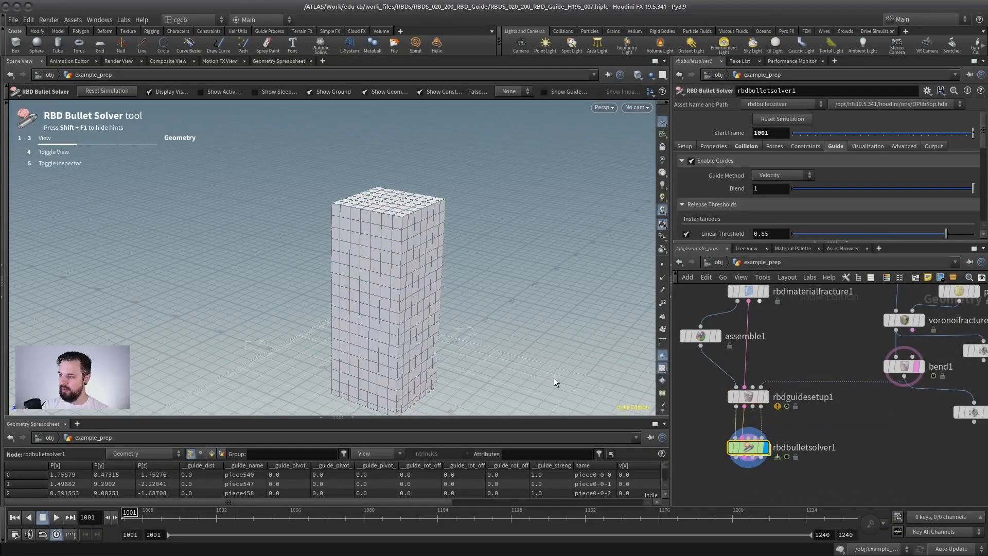
{"action": "middle_click_drag", "start_coordinate": [390, 309], "coordinate": [454, 266], "text": "alt"}
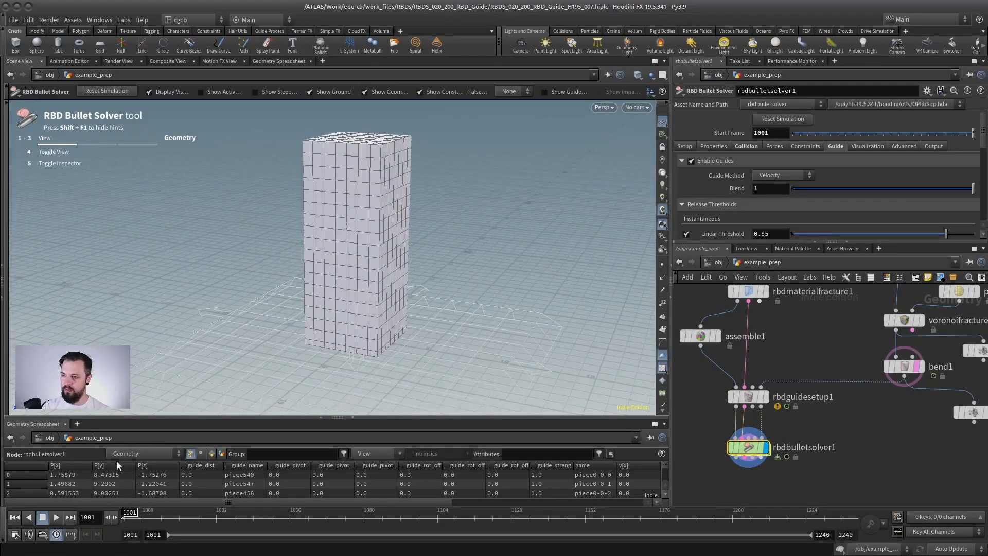
{"action": "left_click", "coordinate": [58, 517]}
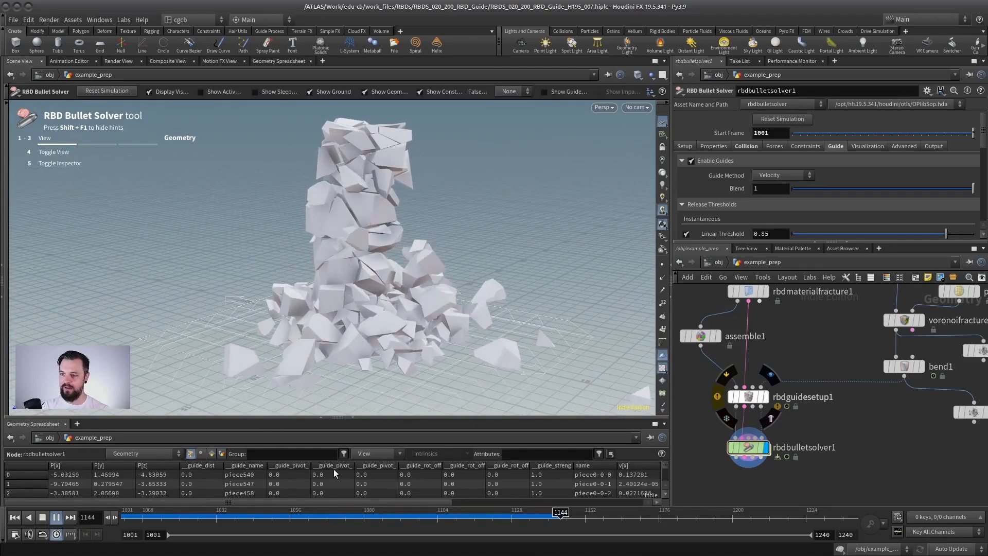
{"action": "left_click", "coordinate": [323, 520]}
{"action": "left_click", "coordinate": [13, 518]}
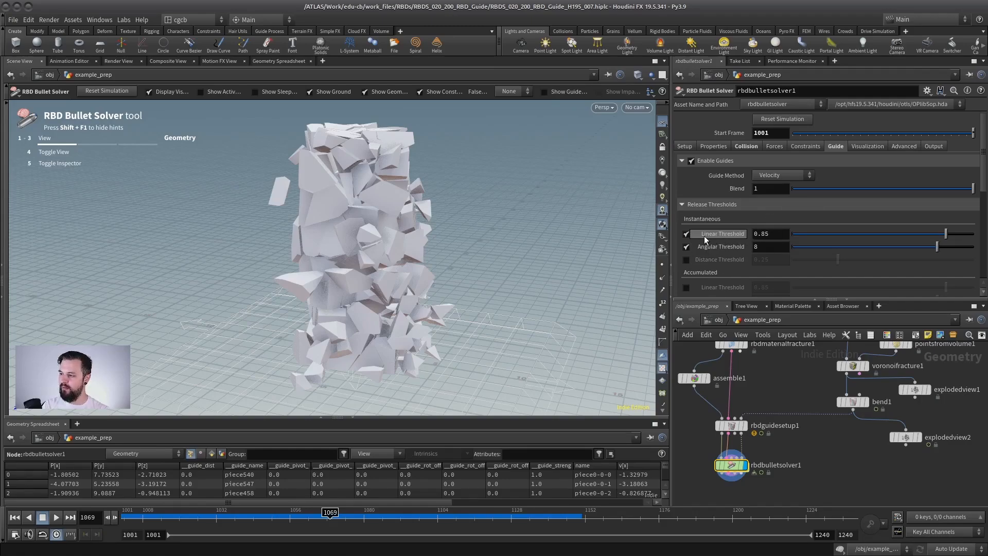
Display explodedview2 at frame 1069, undo the accidental node insertion in the network and return to the first frame.
{"action": "mouse_move", "coordinate": [704, 236]}
{"action": "left_click", "coordinate": [918, 439]}
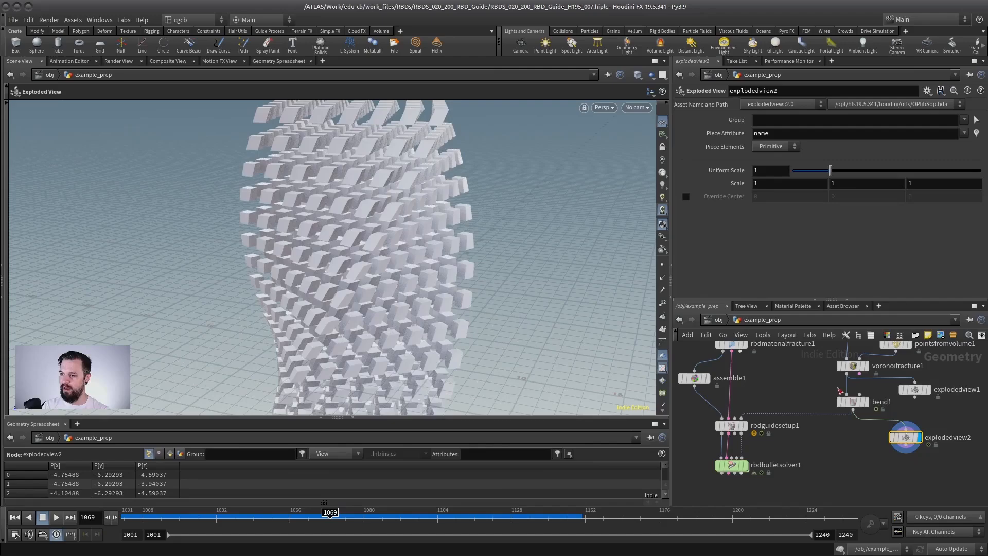
{"action": "key", "text": "ctrl+z"}
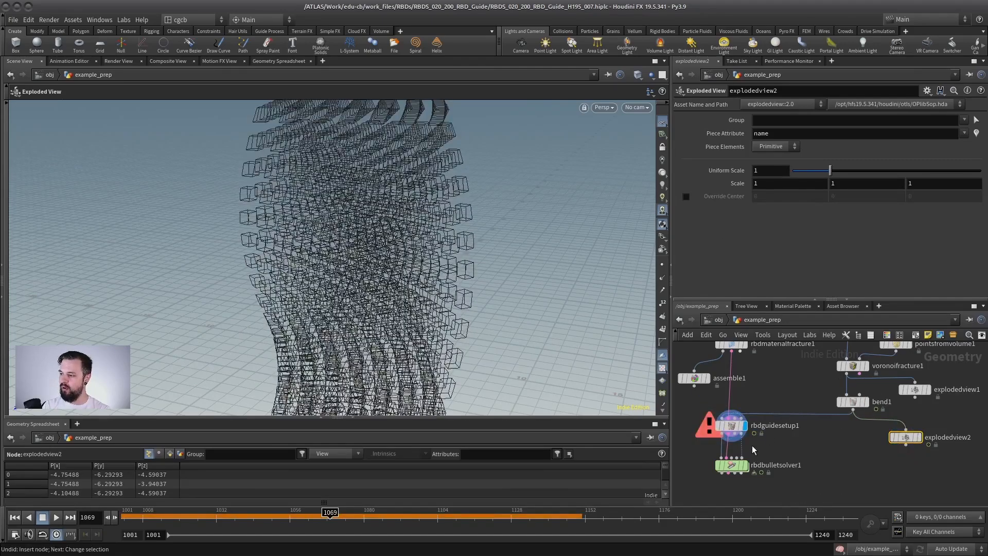
{"action": "key", "text": "ctrl+z"}
{"action": "left_click", "coordinate": [17, 519]}
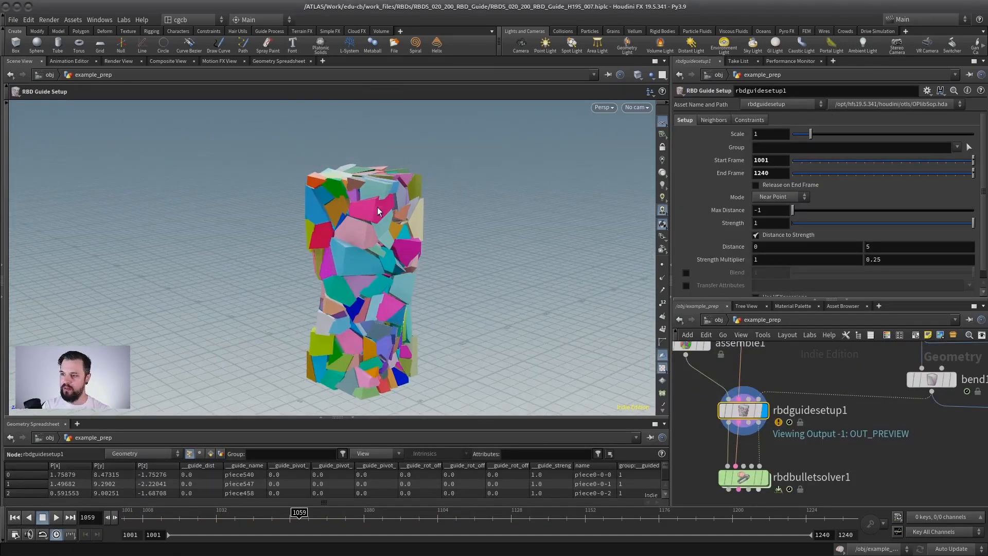
Compare rbdguidesetup1's guided pieces with explodedview2's twisted cubes at frame 1059.
{"action": "left_click_drag", "start_coordinate": [378, 207], "coordinate": [399, 230], "text": "alt"}
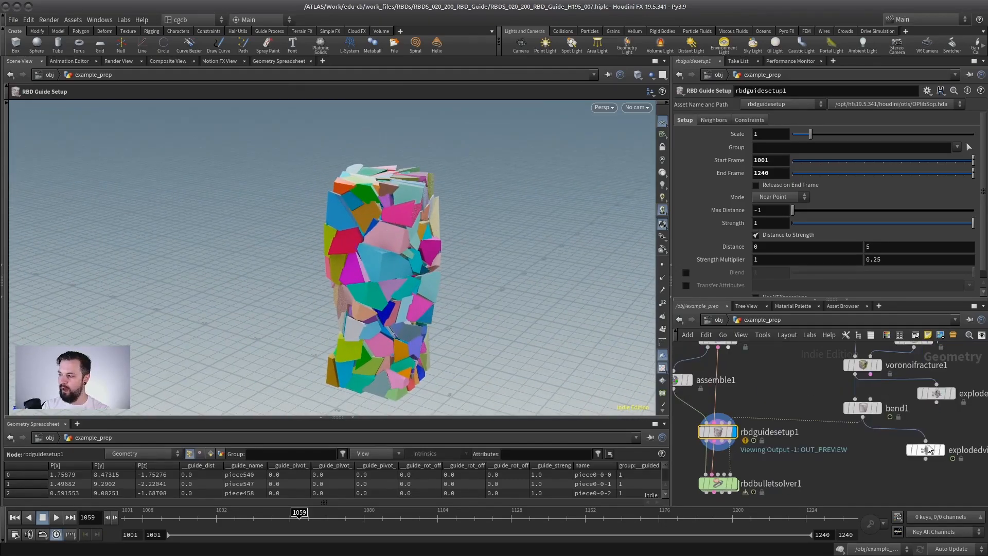
{"action": "left_click", "coordinate": [941, 453]}
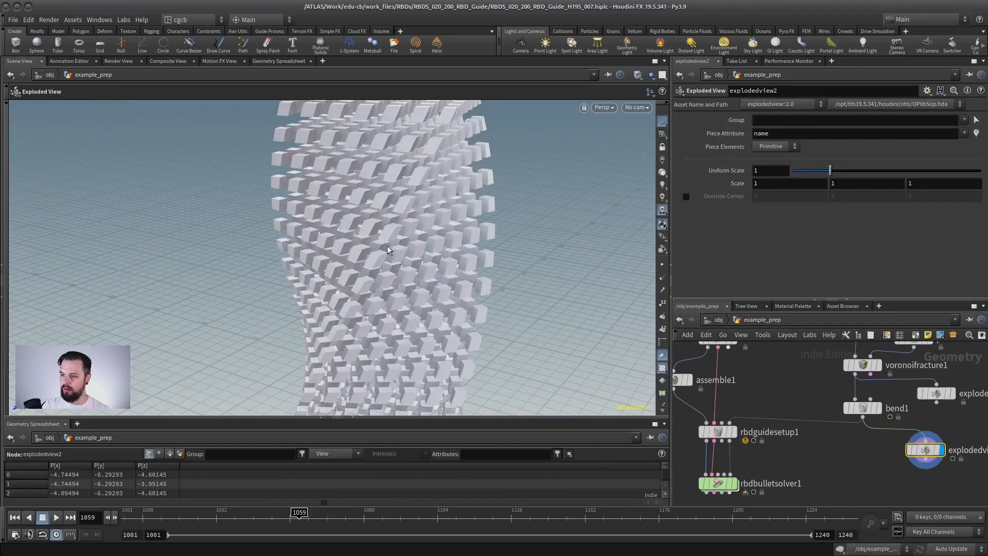
{"action": "left_click", "coordinate": [735, 432]}
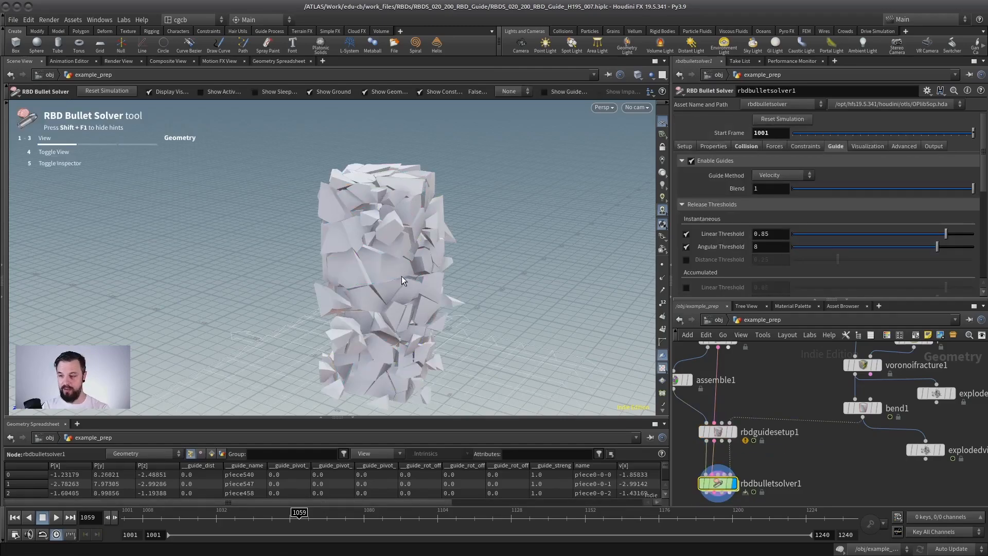
Replay the rbdbulletsolver1 simulation from the first frame, stop it at frame 1146, examine the debris and rewind.
{"action": "left_click", "coordinate": [15, 517]}
{"action": "left_click", "coordinate": [56, 517]}
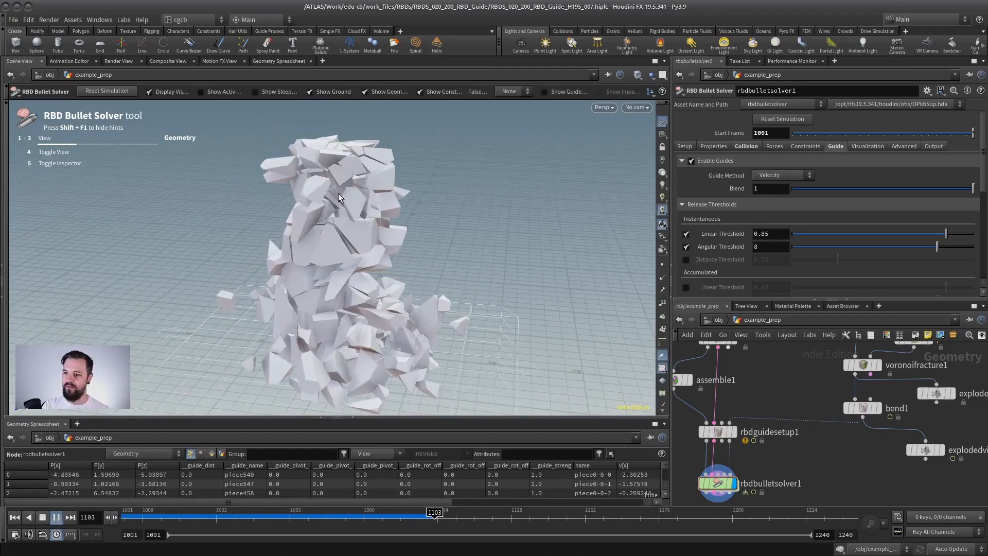
{"action": "key", "text": "Escape"}
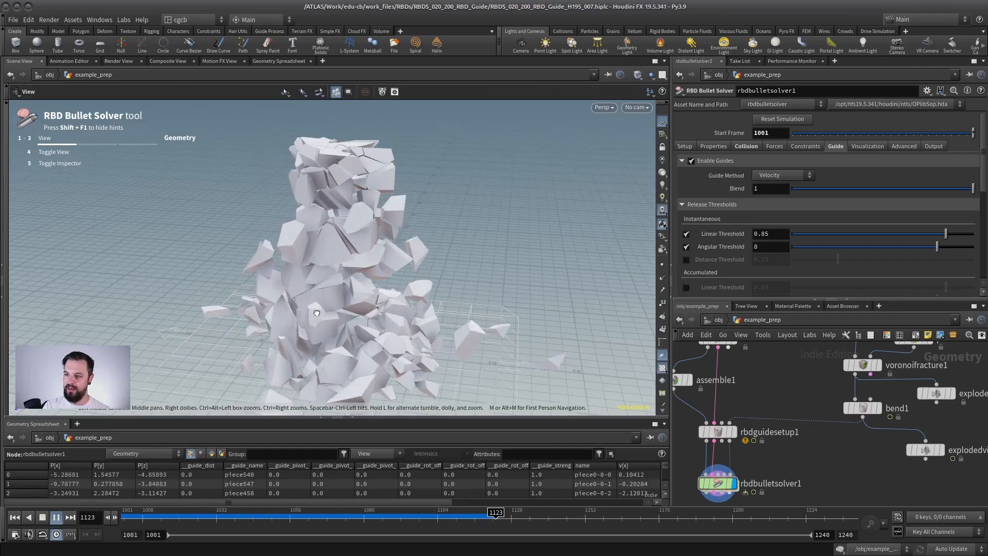
{"action": "key", "text": "Return"}
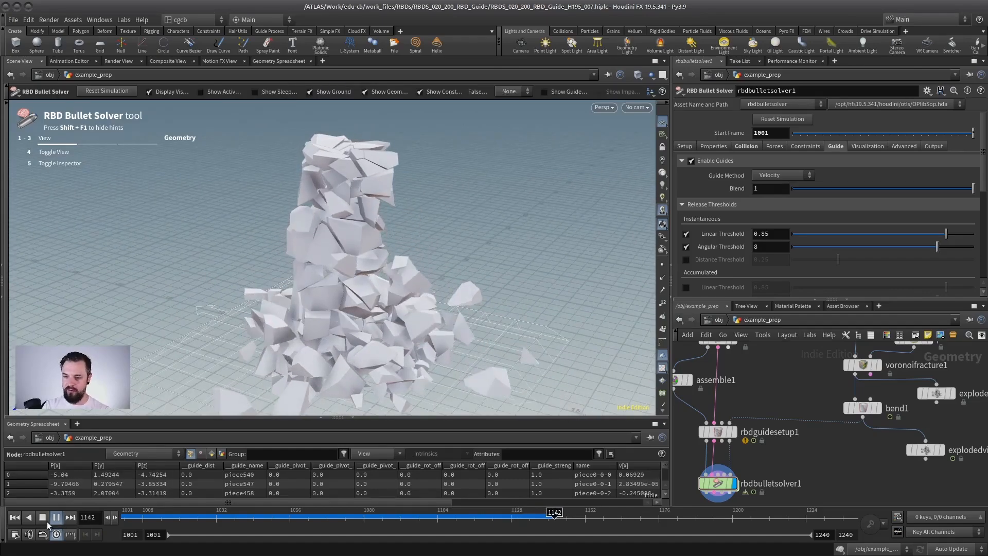
{"action": "left_click", "coordinate": [42, 518]}
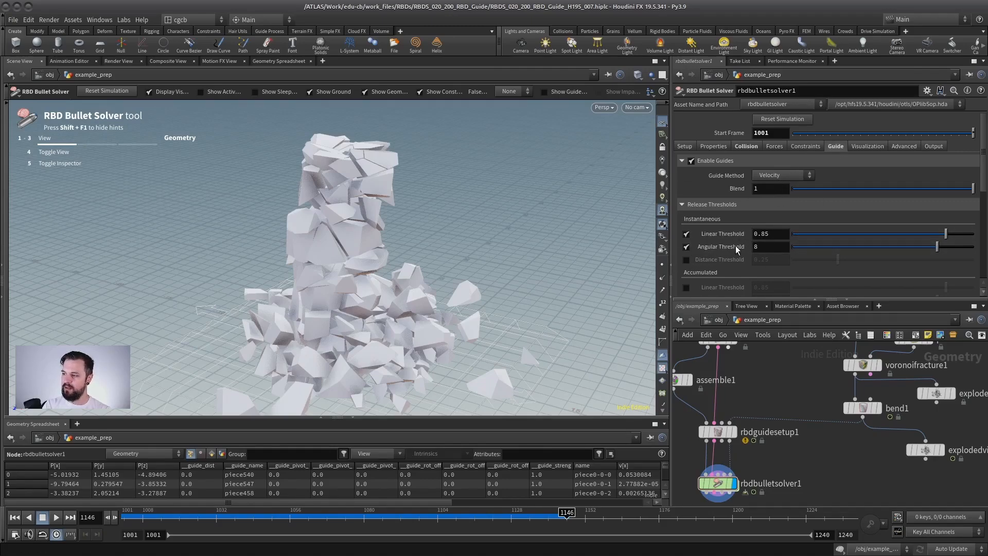
{"action": "left_click_drag", "start_coordinate": [448, 288], "coordinate": [432, 247], "text": "alt"}
{"action": "left_click", "coordinate": [15, 518]}
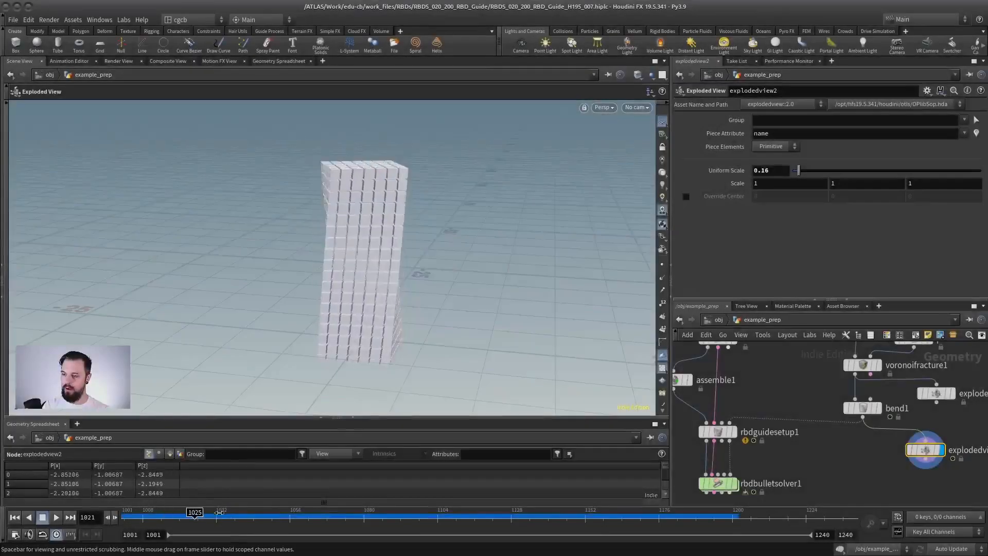
Examine rbdguidesetup1 at frame 1001, display rbdbulletsolver1 again and scrub its simulation to frame 1097.
{"action": "key", "text": "ctrl+Up"}
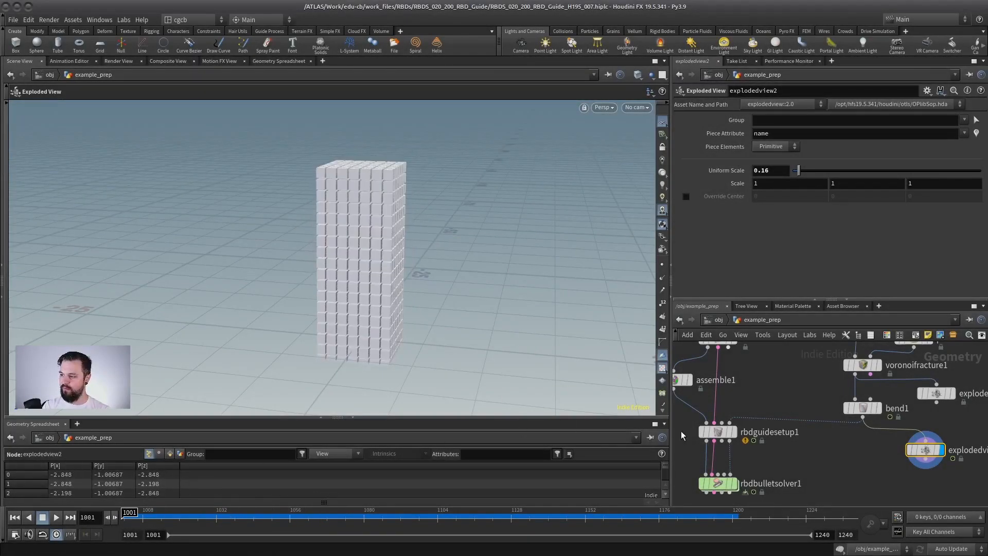
{"action": "left_click", "coordinate": [735, 431]}
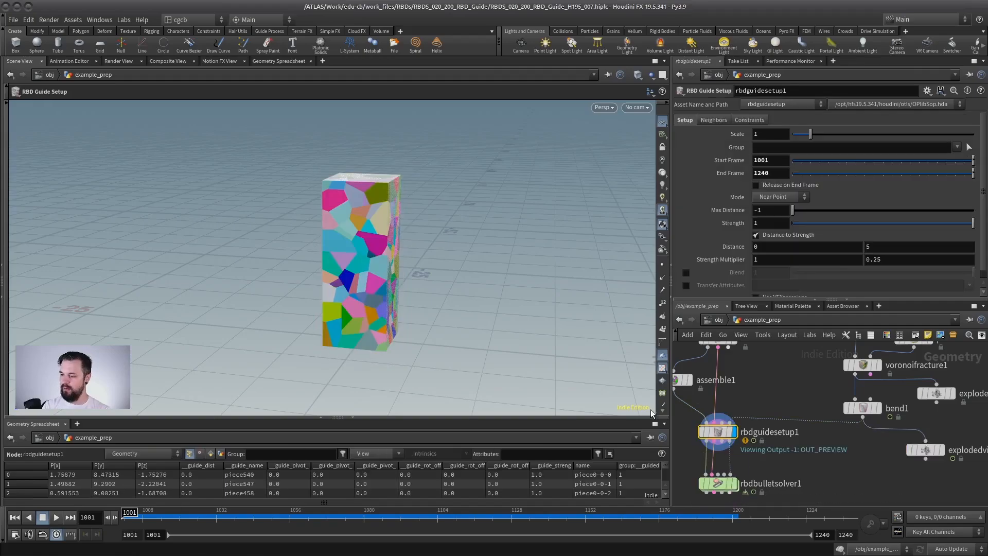
{"action": "left_click", "coordinate": [734, 486]}
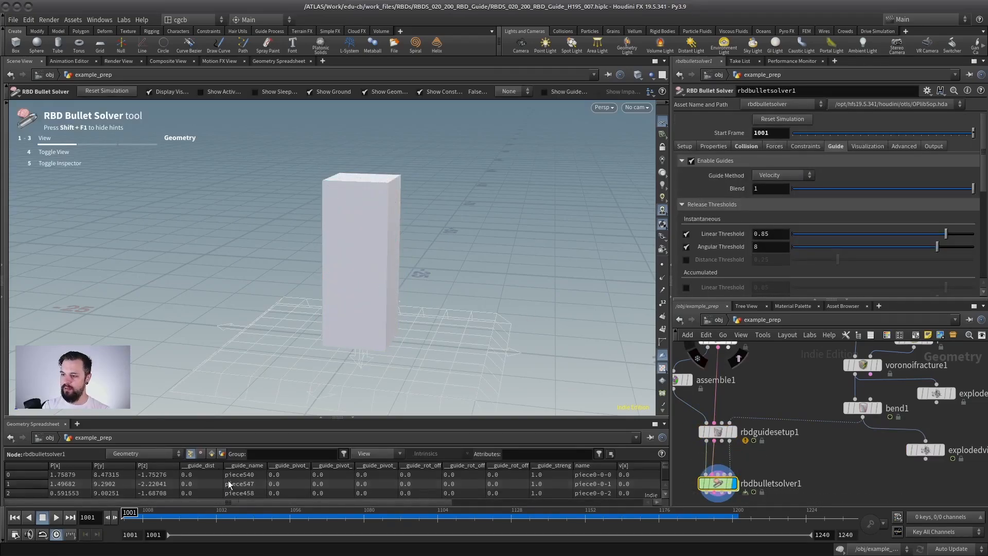
{"action": "left_click_drag", "start_coordinate": [175, 518], "coordinate": [128, 516]}
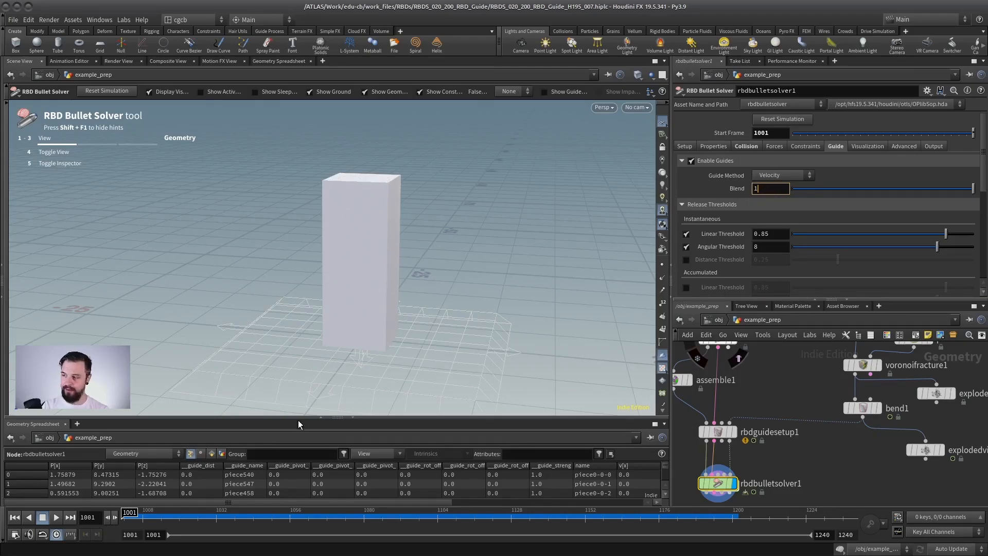
{"action": "mouse_move", "coordinate": [171, 517]}
{"action": "left_mouse_down"}
{"action": "mouse_move", "coordinate": [516, 503]}
{"action": "mouse_move", "coordinate": [337, 516]}
{"action": "mouse_move", "coordinate": [455, 518]}
{"action": "mouse_move", "coordinate": [331, 516]}
{"action": "mouse_move", "coordinate": [416, 516]}
{"action": "left_mouse_up"}
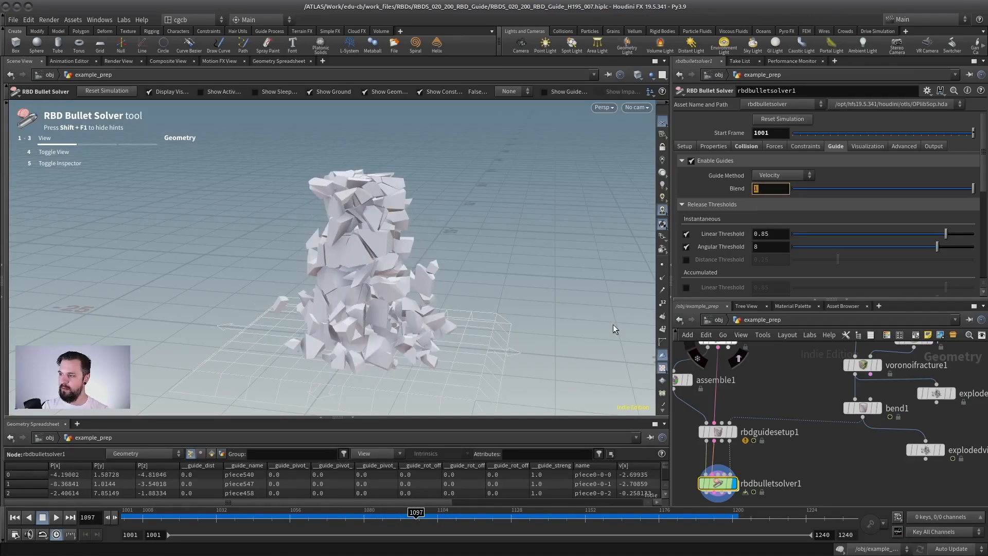
Set the guide Blend of rbdbulletsolver1 to 0.5 and play the simulation from the first frame to frame 1114.
{"action": "key", "text": "Return"}
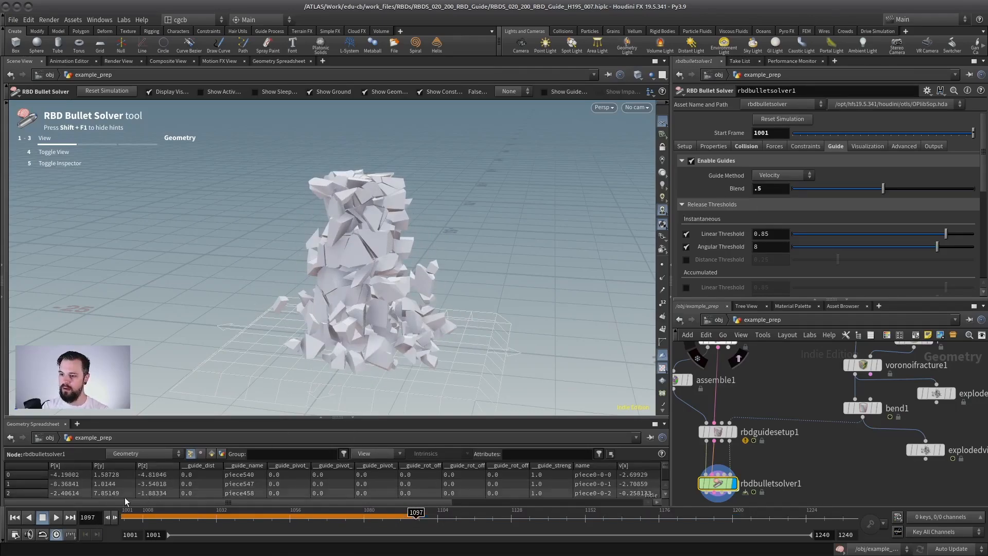
{"action": "left_click", "coordinate": [14, 517]}
{"action": "left_click", "coordinate": [56, 517]}
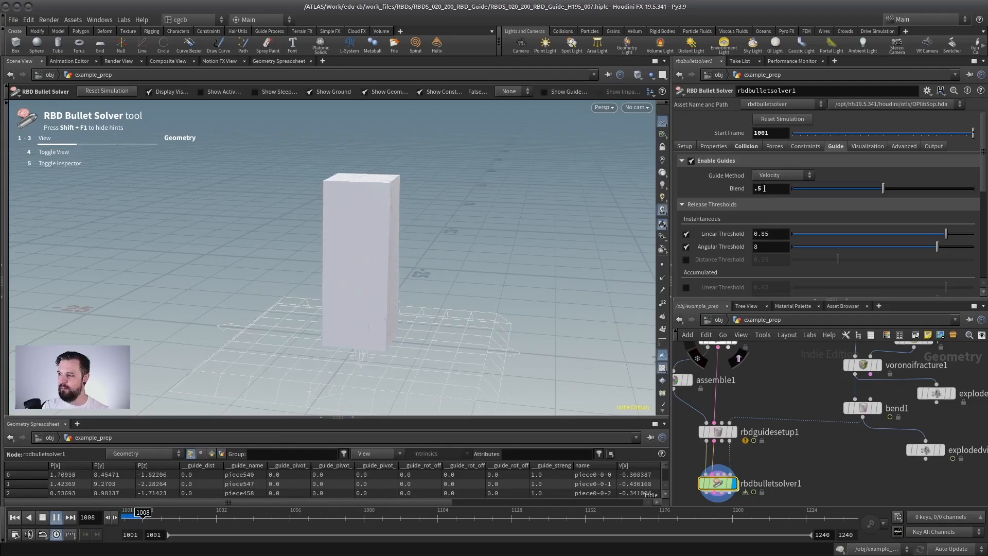
{"action": "scroll", "coordinate": [451, 250], "scroll_direction": "up", "scroll_amount": 3}
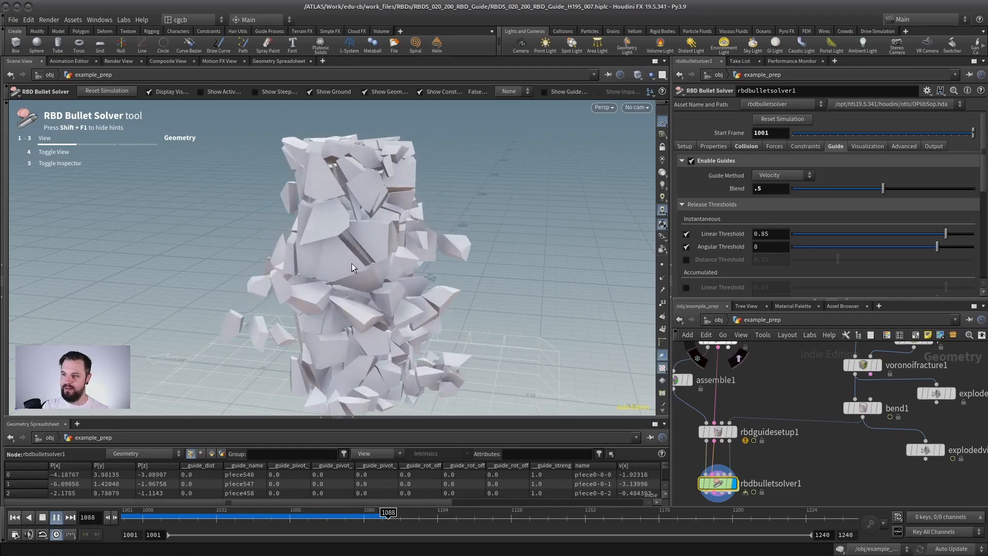
{"action": "left_click", "coordinate": [56, 517]}
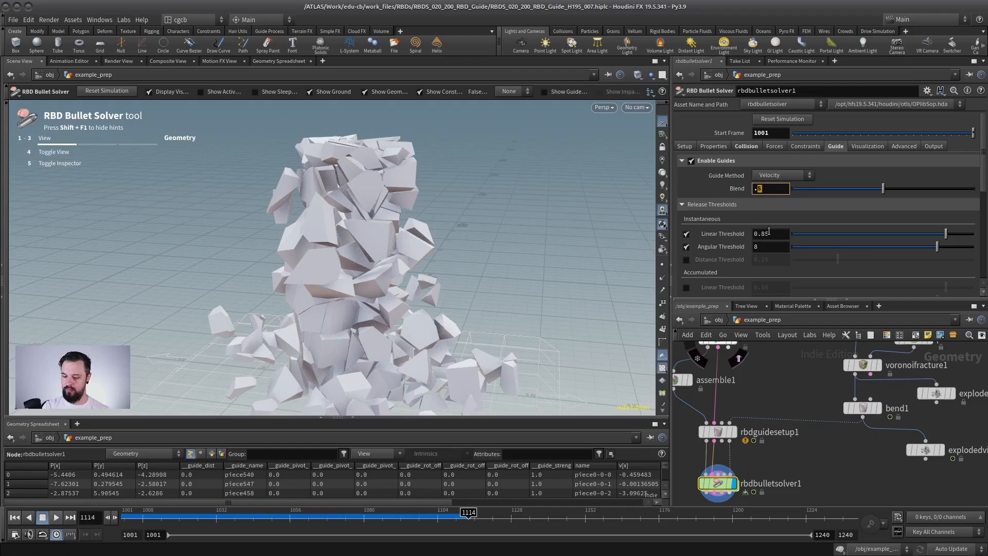
Set the guide Blend of rbdbulletsolver1 to 0.25 and play the simulation from the first frame to frame 1198.
{"action": "key", "text": "Return"}
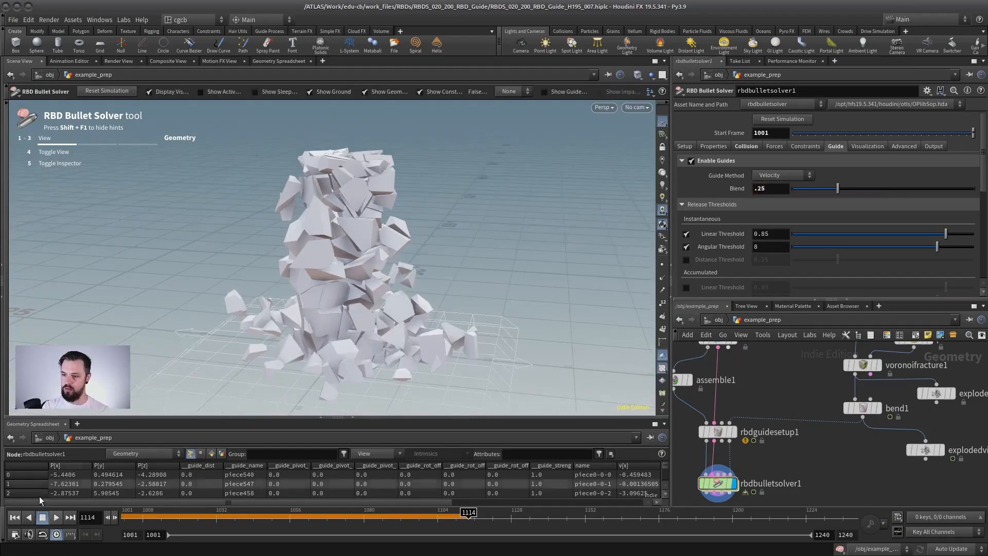
{"action": "left_click", "coordinate": [14, 516]}
{"action": "left_click", "coordinate": [56, 516]}
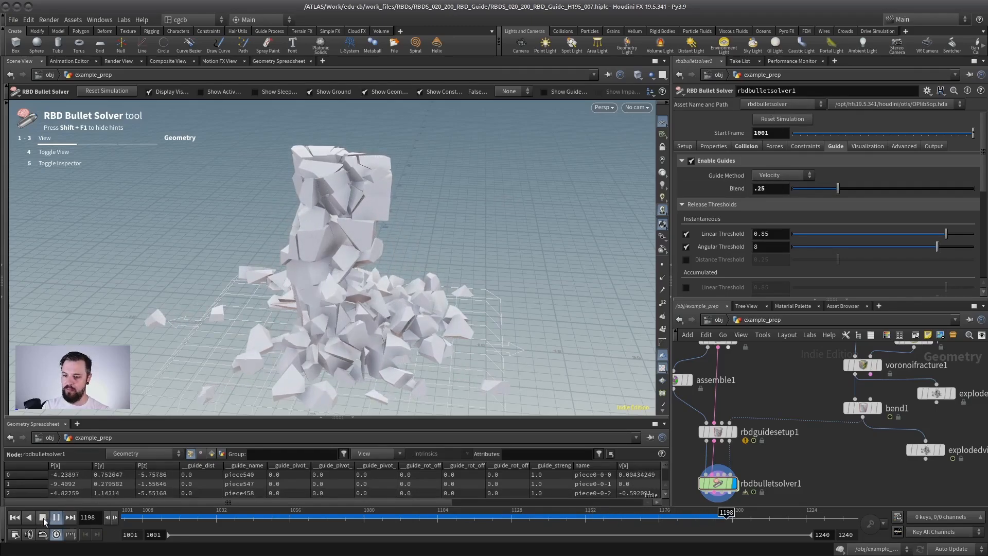
{"action": "left_click", "coordinate": [192, 511]}
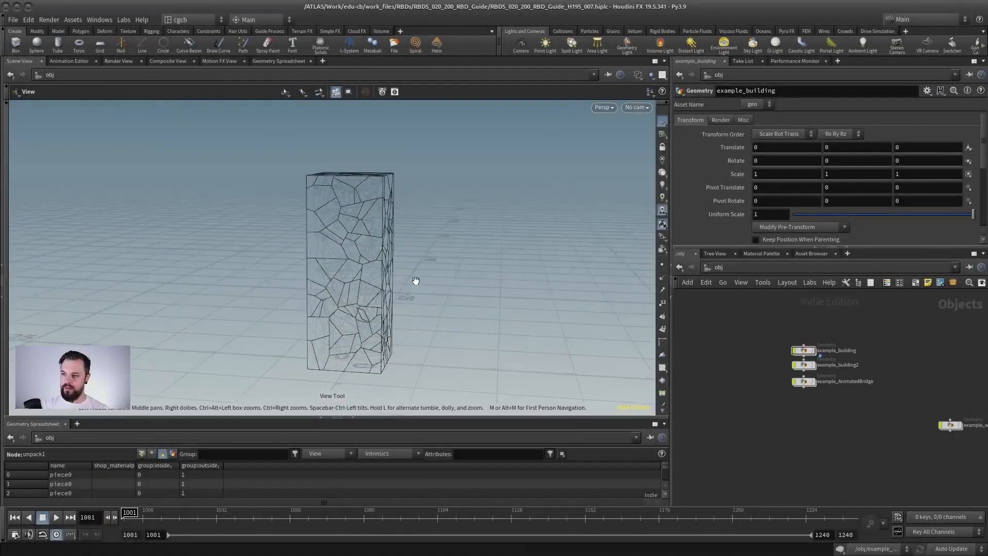
{"action": "middle_click_drag", "start_coordinate": [726, 332], "coordinate": [771, 358]}
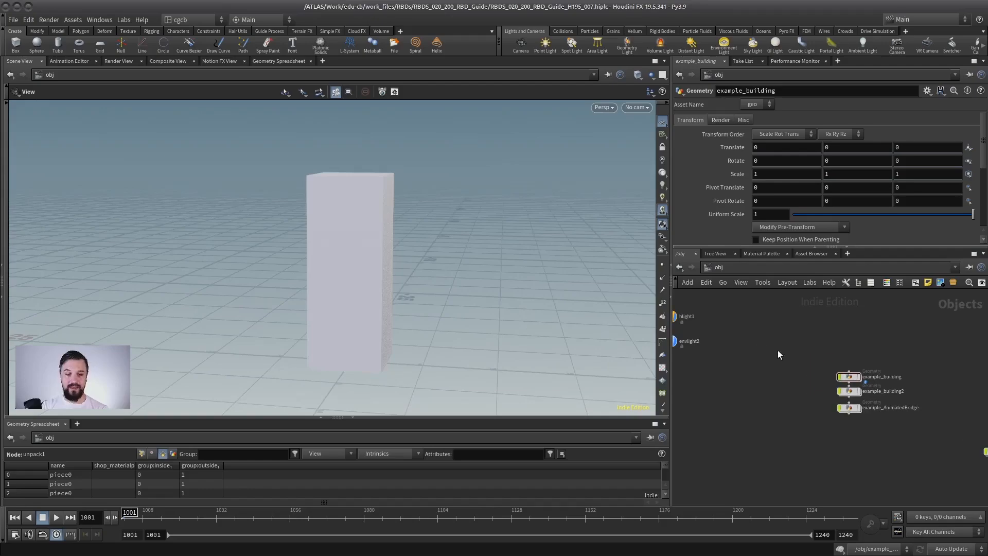
Open the example_building network and review the flipbook of the tower's collapse, moving it out of the way.
{"action": "scroll", "coordinate": [823, 344], "scroll_direction": "up", "scroll_amount": 3}
{"action": "middle_click_drag", "start_coordinate": [944, 336], "coordinate": [866, 340]}
{"action": "scroll", "coordinate": [866, 340], "scroll_direction": "up", "scroll_amount": 2}
{"action": "scroll", "coordinate": [798, 384], "scroll_direction": "up", "scroll_amount": 2}
{"action": "middle_click_drag", "start_coordinate": [797, 383], "coordinate": [817, 325]}
{"action": "scroll", "coordinate": [817, 326], "scroll_direction": "down", "scroll_amount": 2}
{"action": "left_click", "coordinate": [786, 356]}
{"action": "double_click", "coordinate": [781, 356]}
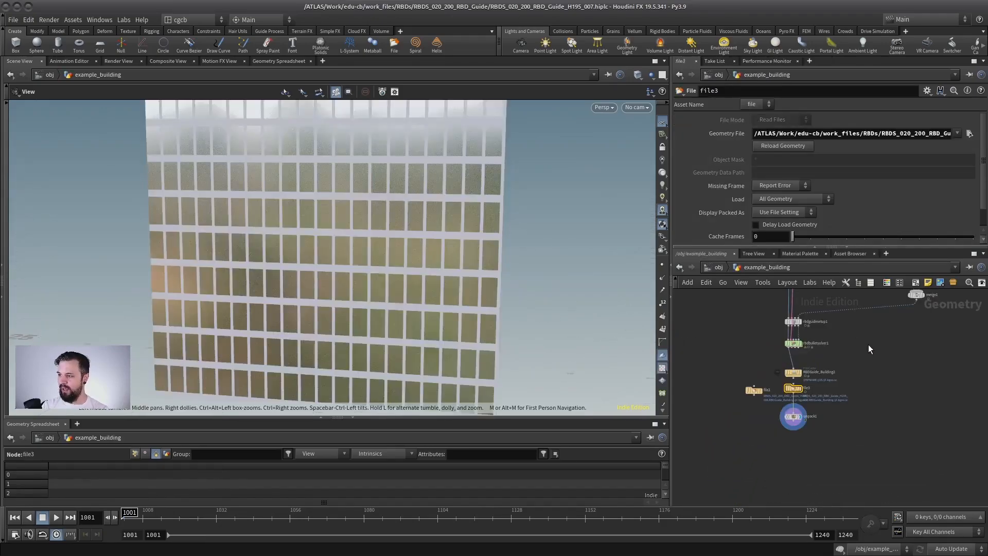
{"action": "scroll", "coordinate": [446, 295], "scroll_direction": "down", "scroll_amount": 3}
{"action": "mouse_move", "coordinate": [375, 322]}
{"action": "left_mouse_down"}
{"action": "mouse_move", "coordinate": [374, 249]}
{"action": "mouse_move", "coordinate": [370, 298]}
{"action": "mouse_move", "coordinate": [330, 330]}
{"action": "mouse_move", "coordinate": [370, 316]}
{"action": "left_mouse_up"}
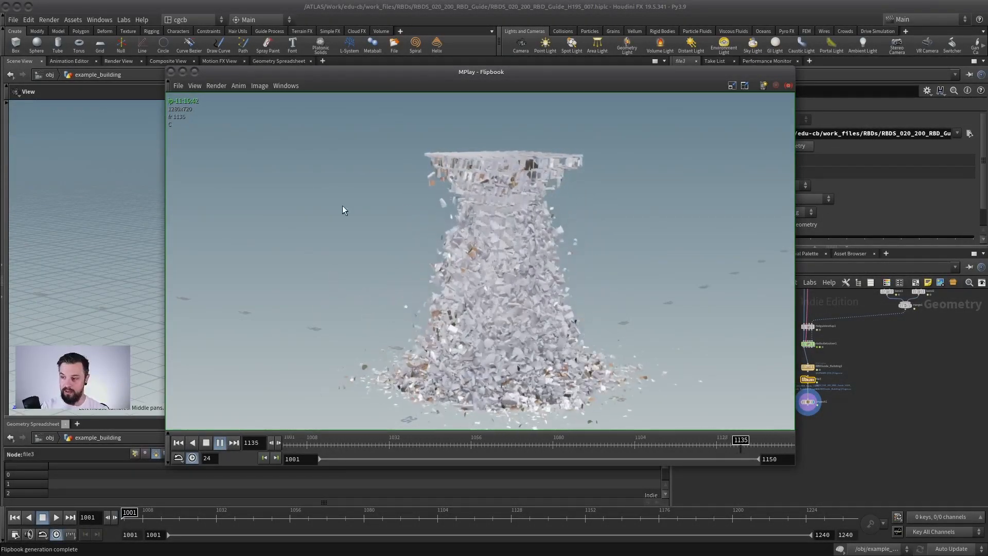
{"action": "left_click_drag", "start_coordinate": [476, 73], "coordinate": [1, 194]}
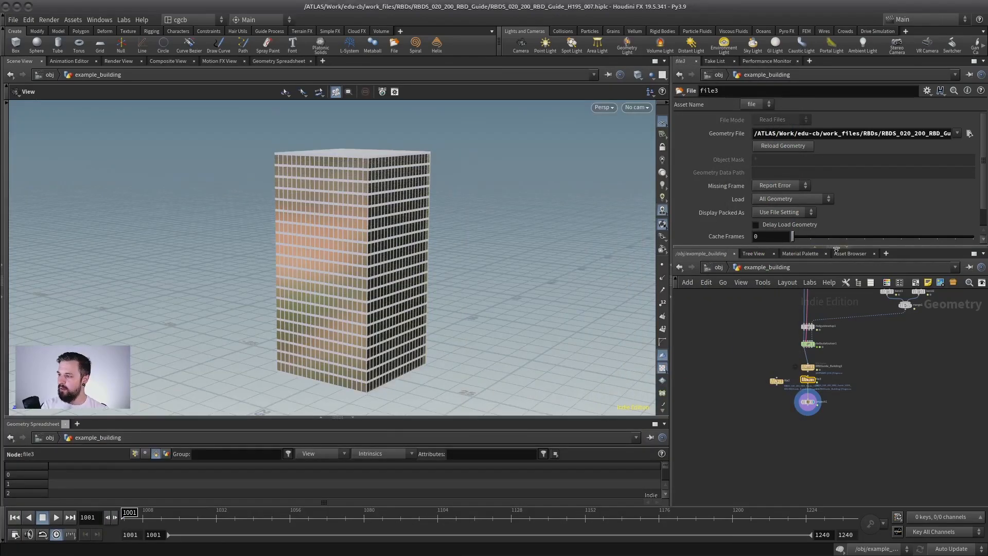
Enlarge the network view, display file1 and inspect the building's fractured pieces in wireframe, returning to shaded display.
{"action": "left_click_drag", "start_coordinate": [832, 250], "coordinate": [832, 157]}
{"action": "scroll", "coordinate": [901, 267], "scroll_direction": "up", "scroll_amount": 5}
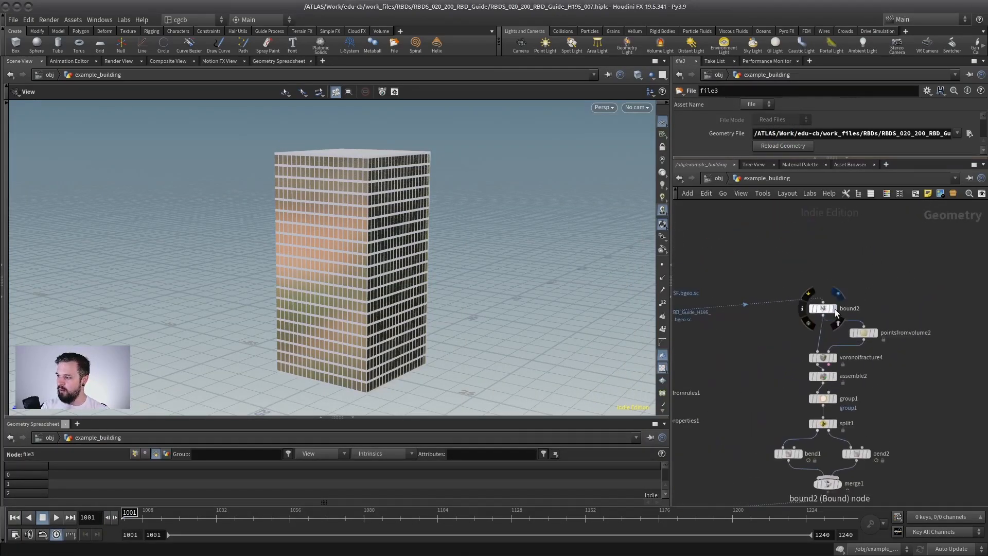
{"action": "middle_click_drag", "start_coordinate": [866, 284], "coordinate": [950, 270]}
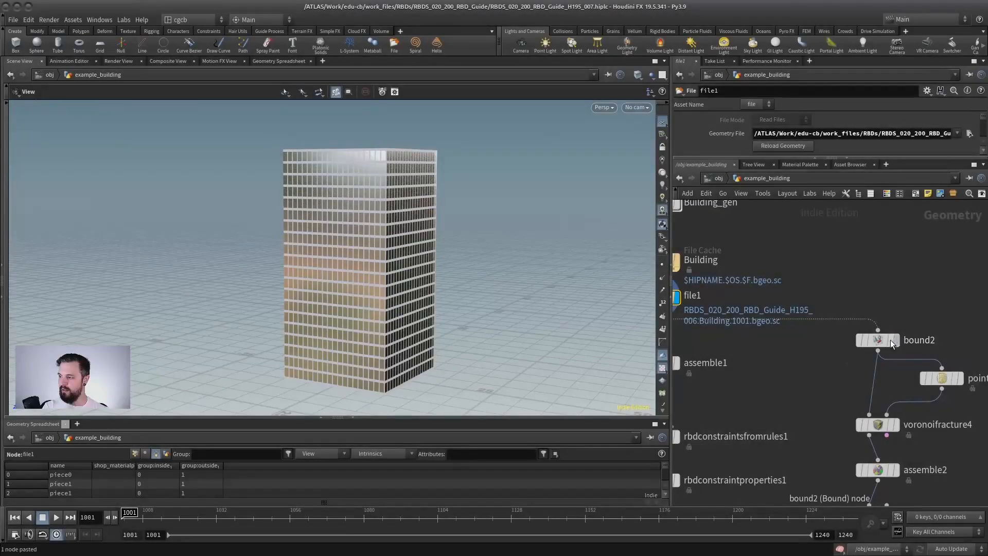
{"action": "middle_click_drag", "start_coordinate": [675, 299], "coordinate": [721, 302]}
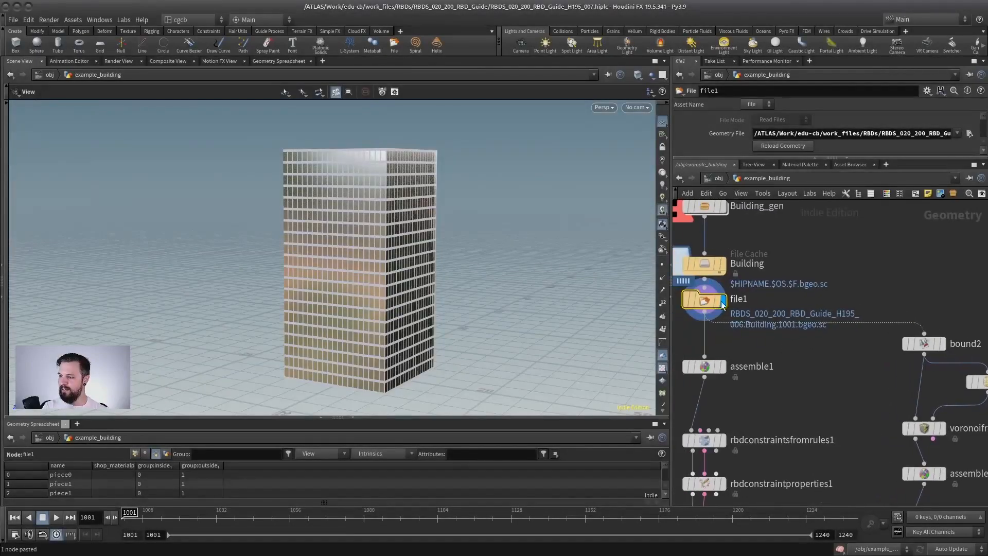
{"action": "left_click_drag", "start_coordinate": [371, 201], "coordinate": [340, 352]}
{"action": "right_click_drag", "start_coordinate": [340, 353], "coordinate": [415, 308]}
{"action": "key", "text": "shift+w"}
{"action": "middle_click_drag", "start_coordinate": [415, 309], "coordinate": [443, 169]}
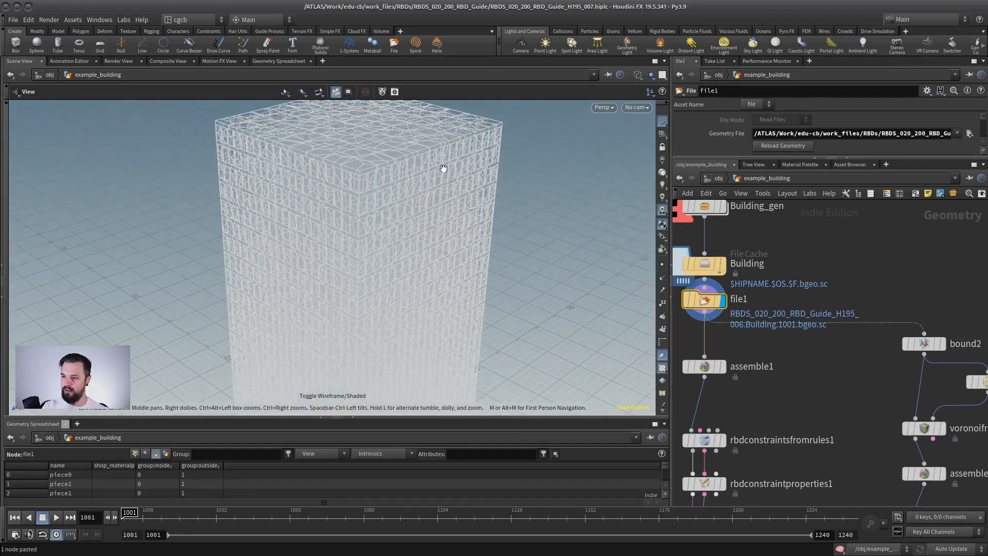
{"action": "mouse_move", "coordinate": [333, 269]}
{"action": "left_mouse_down"}
{"action": "mouse_move", "coordinate": [353, 249]}
{"action": "mouse_move", "coordinate": [346, 270]}
{"action": "left_mouse_up"}
{"action": "key", "text": "shift+w"}
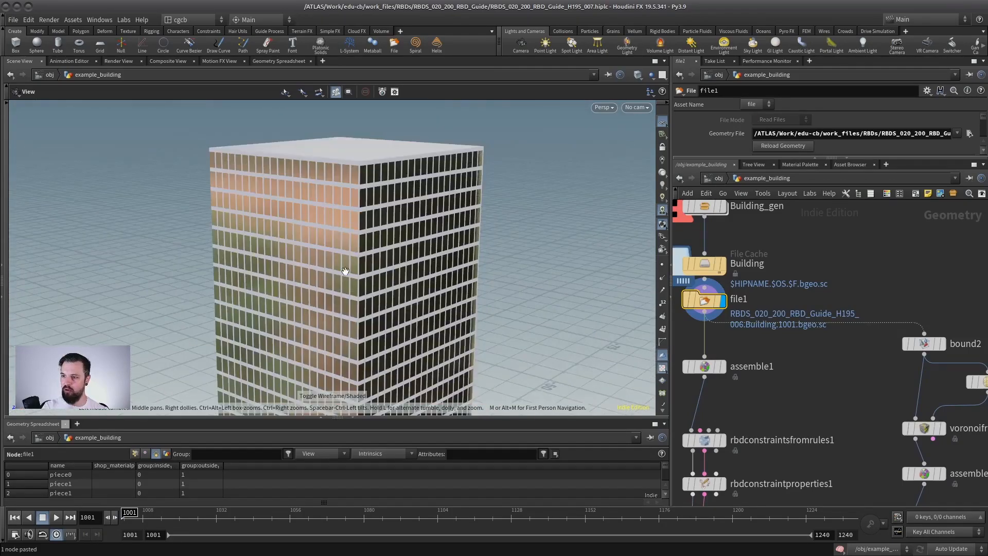
Inspect the guide's bound2, pointsfromvolume2 and voronoifracture4 outputs in turn, showing the fractured box in wireframe.
{"action": "middle_click_drag", "start_coordinate": [880, 296], "coordinate": [768, 293]}
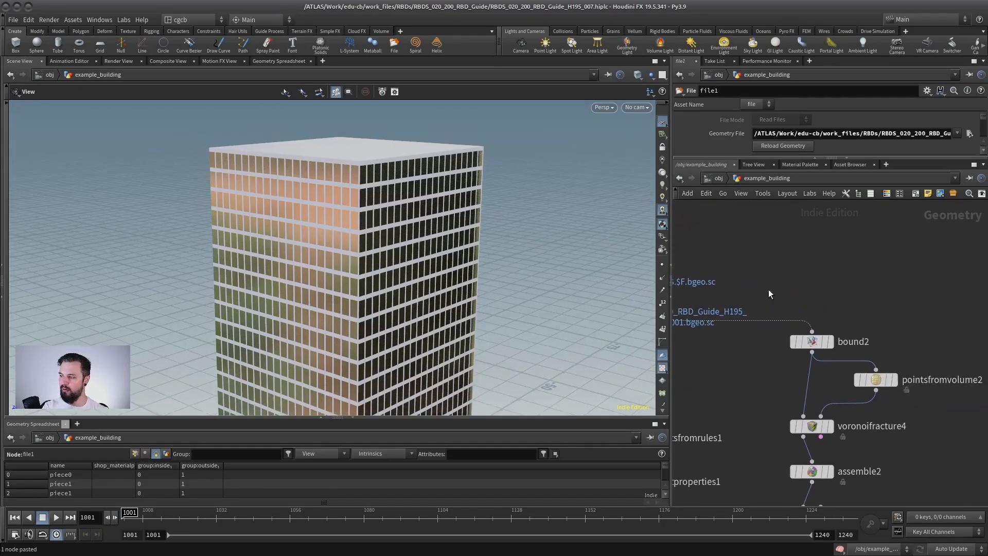
{"action": "left_click", "coordinate": [828, 344]}
{"action": "right_click_drag", "start_coordinate": [378, 231], "coordinate": [302, 251]}
{"action": "middle_click_drag", "start_coordinate": [327, 360], "coordinate": [304, 323]}
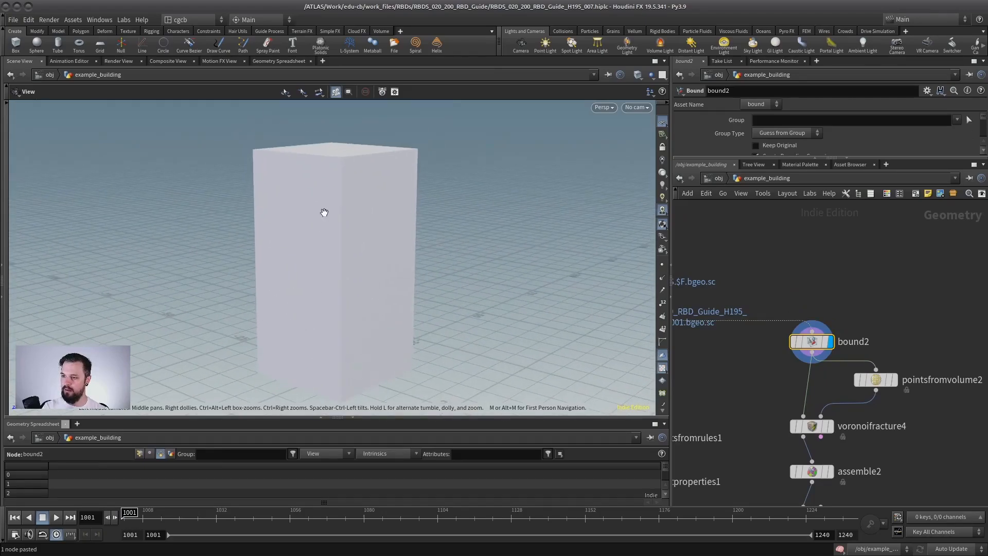
{"action": "mouse_move", "coordinate": [324, 213]}
{"action": "left_mouse_down"}
{"action": "mouse_move", "coordinate": [393, 209]}
{"action": "mouse_move", "coordinate": [319, 219]}
{"action": "left_mouse_up"}
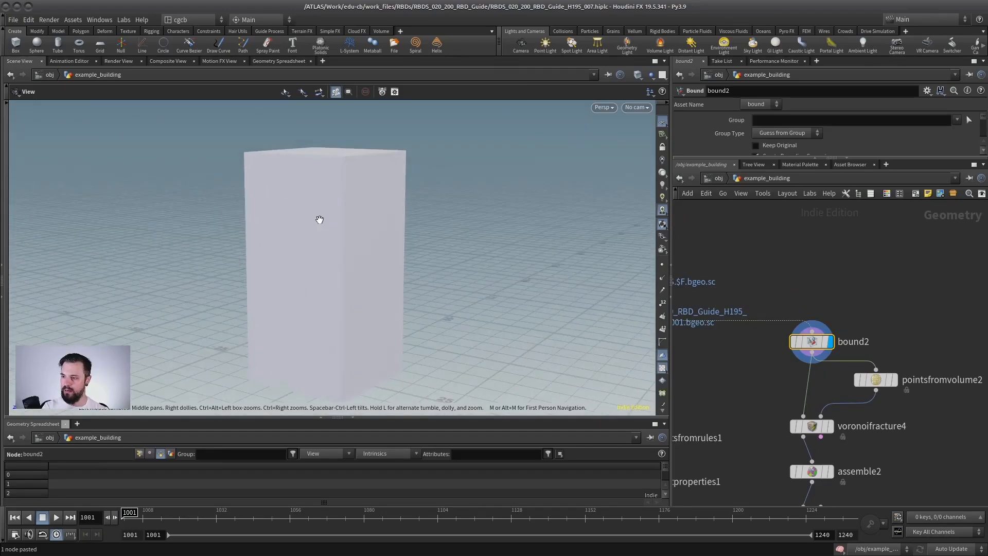
{"action": "left_click", "coordinate": [894, 379]}
{"action": "middle_click_drag", "start_coordinate": [894, 379], "coordinate": [885, 292]}
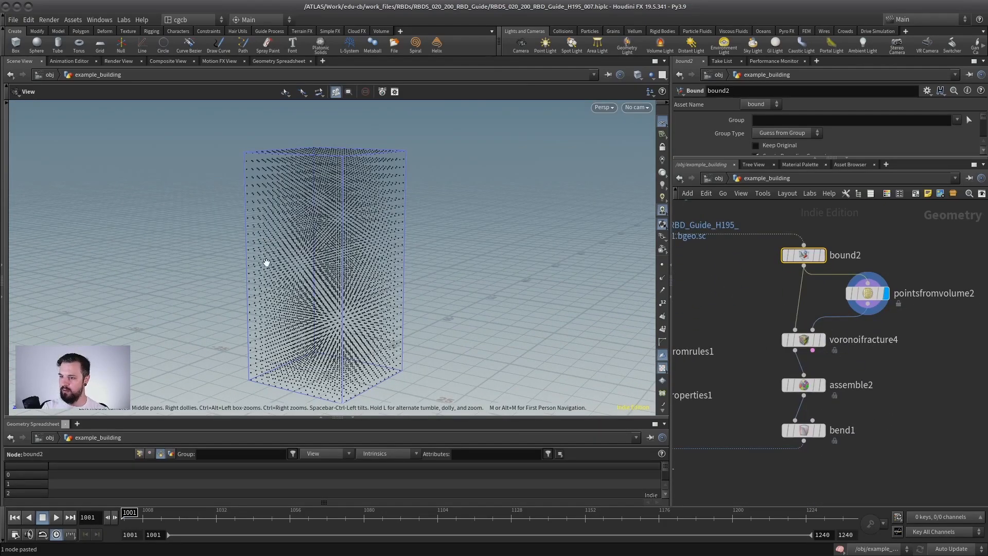
{"action": "left_click", "coordinate": [822, 339]}
{"action": "key", "text": "w"}
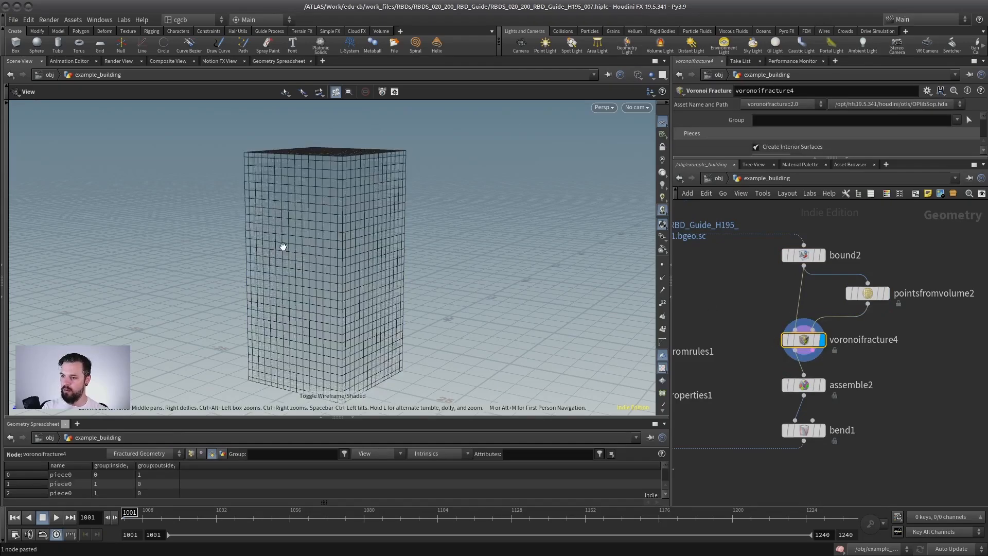
Display assemble2, shift its node aside, and display bend1 while scrubbing through the guide box's twist.
{"action": "middle_click_drag", "start_coordinate": [804, 393], "coordinate": [835, 363]}
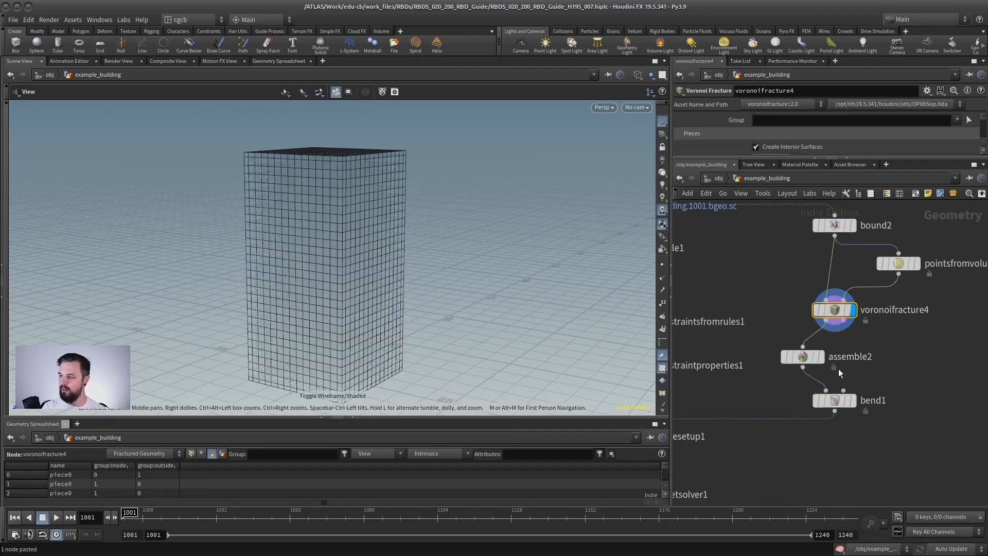
{"action": "left_click", "coordinate": [789, 355]}
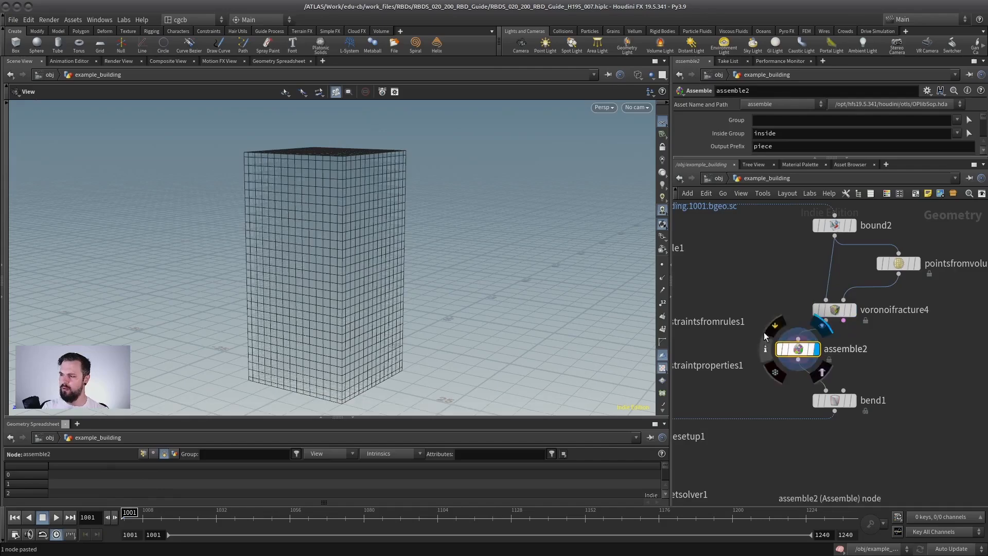
{"action": "left_click", "coordinate": [815, 350]}
{"action": "scroll", "coordinate": [836, 362], "scroll_direction": "up", "scroll_amount": 1}
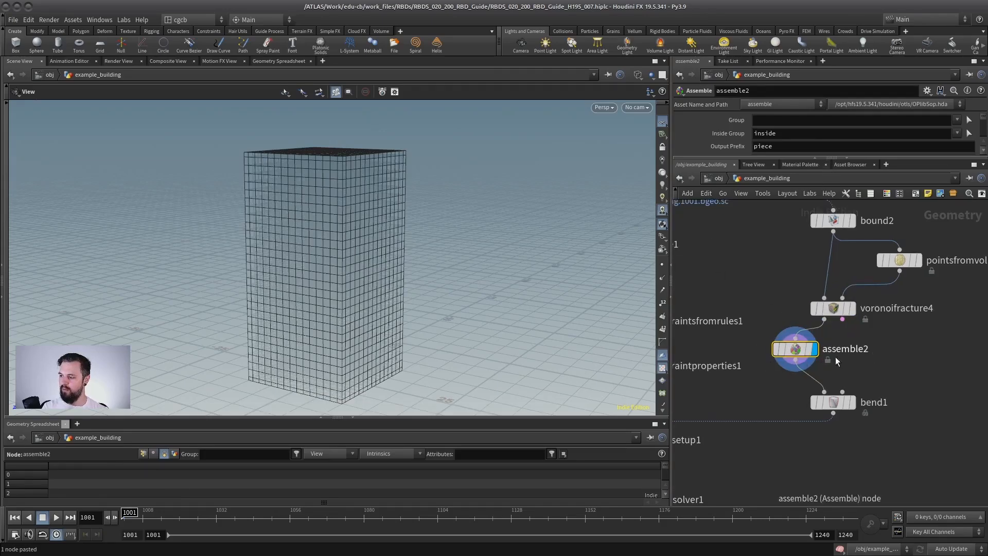
{"action": "left_click_drag", "start_coordinate": [791, 359], "coordinate": [784, 365]}
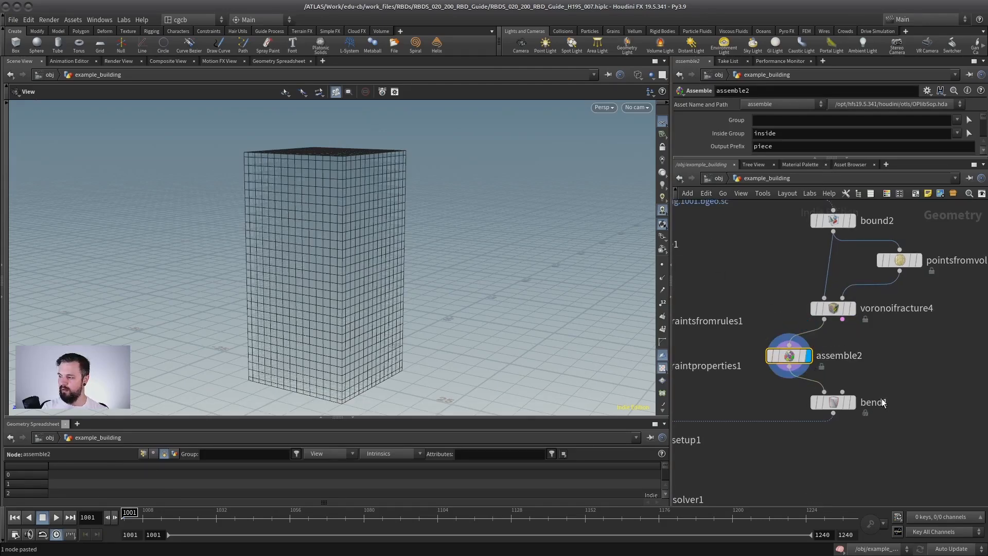
{"action": "left_click", "coordinate": [833, 407]}
{"action": "left_click_drag", "start_coordinate": [132, 518], "coordinate": [292, 517]}
{"action": "left_click_drag", "start_coordinate": [379, 204], "coordinate": [381, 241]}
{"action": "middle_click_drag", "start_coordinate": [922, 360], "coordinate": [922, 334]}
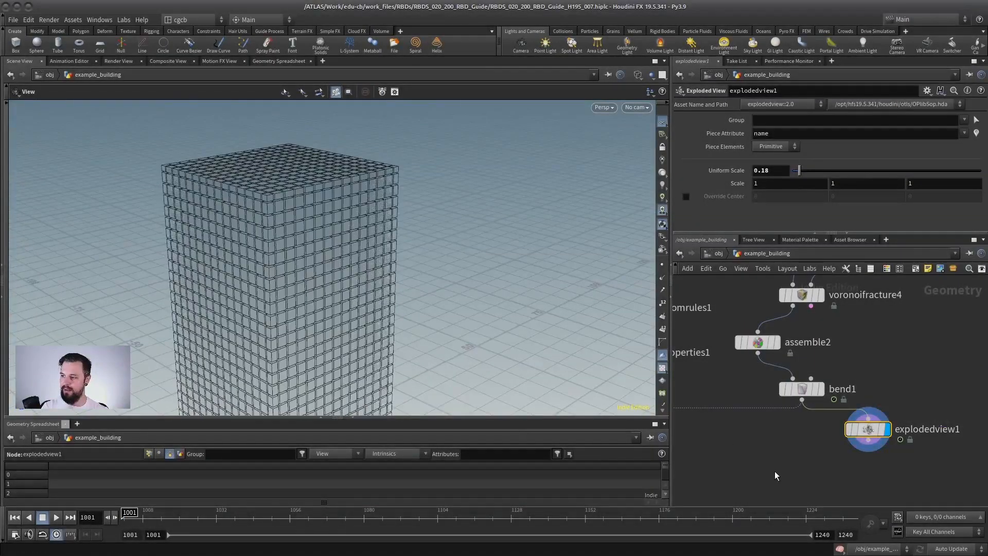
Display rbdguidesetup1 in shaded mode and scrub its guide preview forward in time.
{"action": "middle_click_drag", "start_coordinate": [777, 476], "coordinate": [876, 430]}
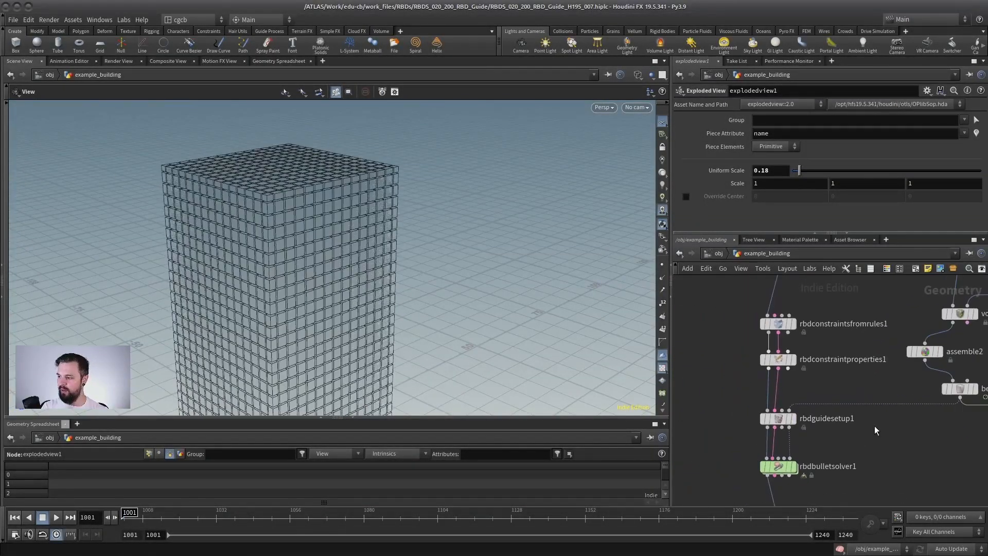
{"action": "mouse_move", "coordinate": [330, 334]}
{"action": "left_mouse_down"}
{"action": "mouse_move", "coordinate": [283, 326]}
{"action": "mouse_move", "coordinate": [307, 282]}
{"action": "mouse_move", "coordinate": [319, 293]}
{"action": "left_mouse_up"}
{"action": "key", "text": "shift+w"}
{"action": "left_click_drag", "start_coordinate": [845, 388], "coordinate": [705, 441]}
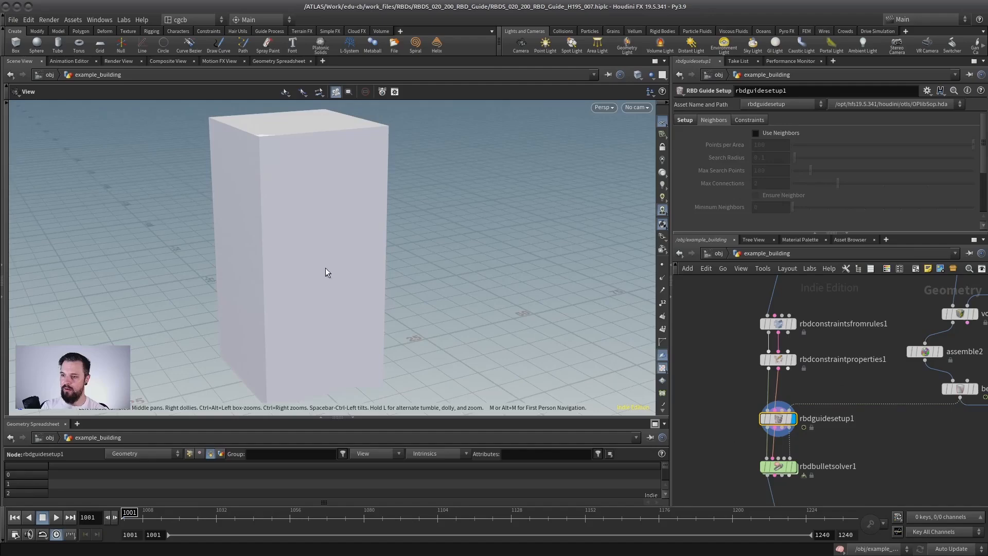
{"action": "key", "text": "Return"}
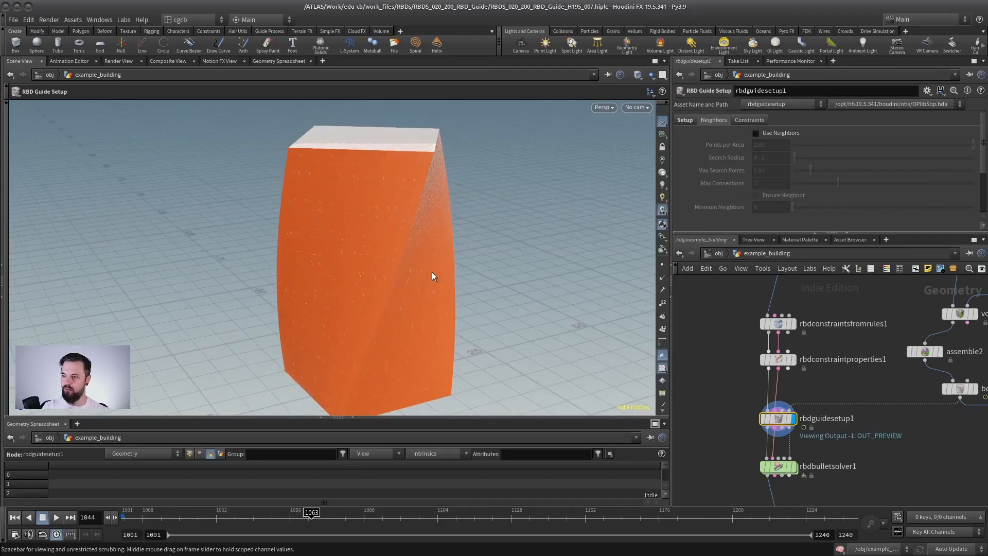
Examine the twisted guide preview of rbdguidesetup1 at frame 1073 from several angles.
{"action": "right_click_drag", "start_coordinate": [423, 253], "coordinate": [434, 271], "text": "alt"}
{"action": "left_click_drag", "start_coordinate": [434, 272], "coordinate": [353, 251], "text": "alt"}
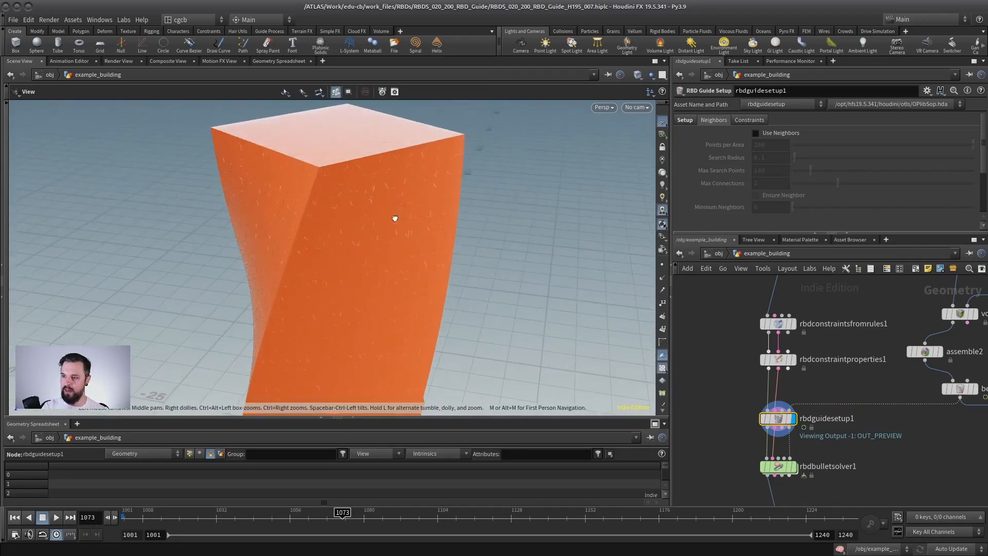
{"action": "left_click_drag", "start_coordinate": [394, 216], "coordinate": [327, 262], "text": "alt"}
{"action": "middle_click_drag", "start_coordinate": [226, 250], "coordinate": [316, 246], "text": "alt"}
{"action": "left_click_drag", "start_coordinate": [381, 211], "coordinate": [392, 267], "text": "alt"}
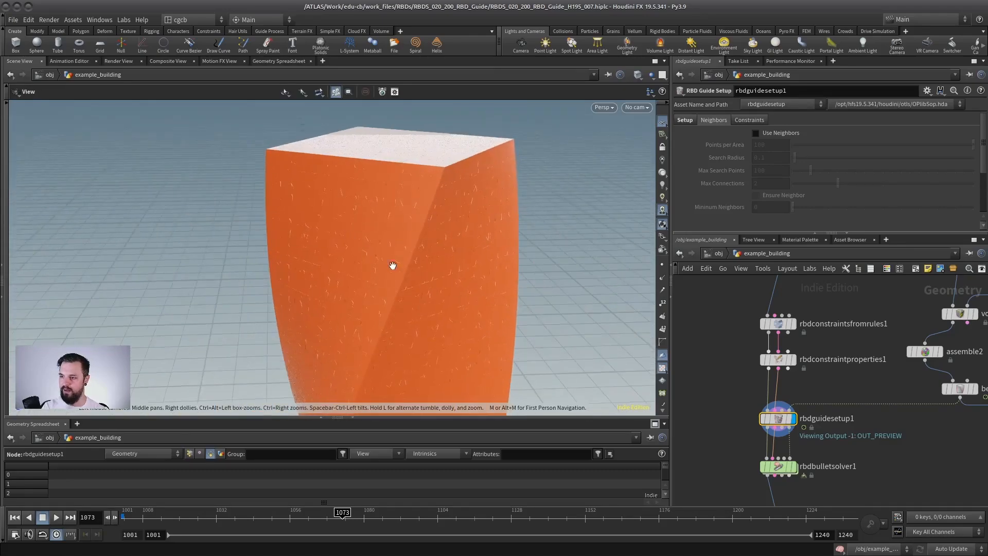
{"action": "middle_click_drag", "start_coordinate": [393, 267], "coordinate": [380, 239], "text": "alt"}
{"action": "right_click_drag", "start_coordinate": [380, 240], "coordinate": [303, 231], "text": "alt"}
{"action": "left_click_drag", "start_coordinate": [303, 231], "coordinate": [372, 278], "text": "alt"}
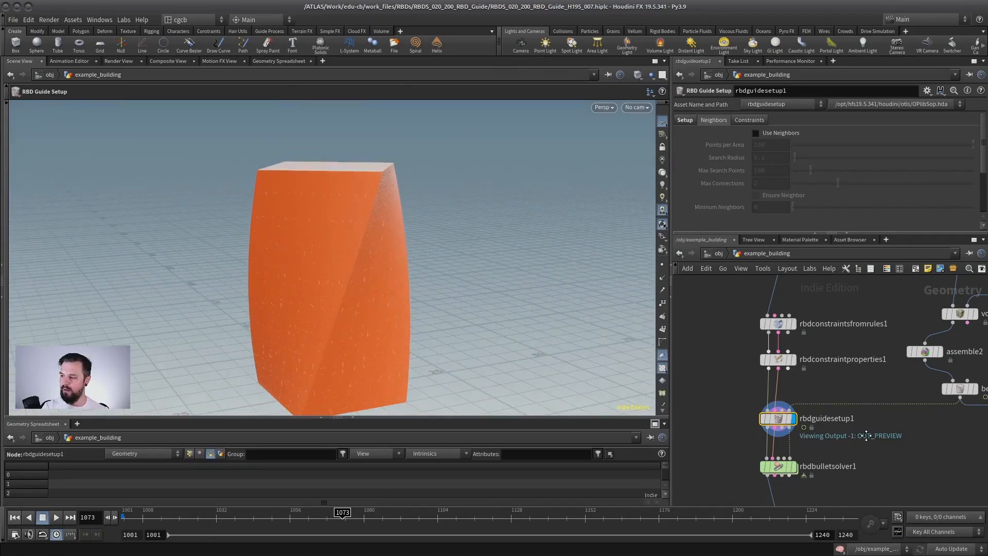
Inspect the cached building simulation in file3 at frame 1073 and display its unpacked result in unpack1.
{"action": "middle_click_drag", "start_coordinate": [865, 435], "coordinate": [858, 340]}
{"action": "middle_click_drag", "start_coordinate": [800, 445], "coordinate": [810, 357]}
{"action": "left_click", "coordinate": [822, 387]}
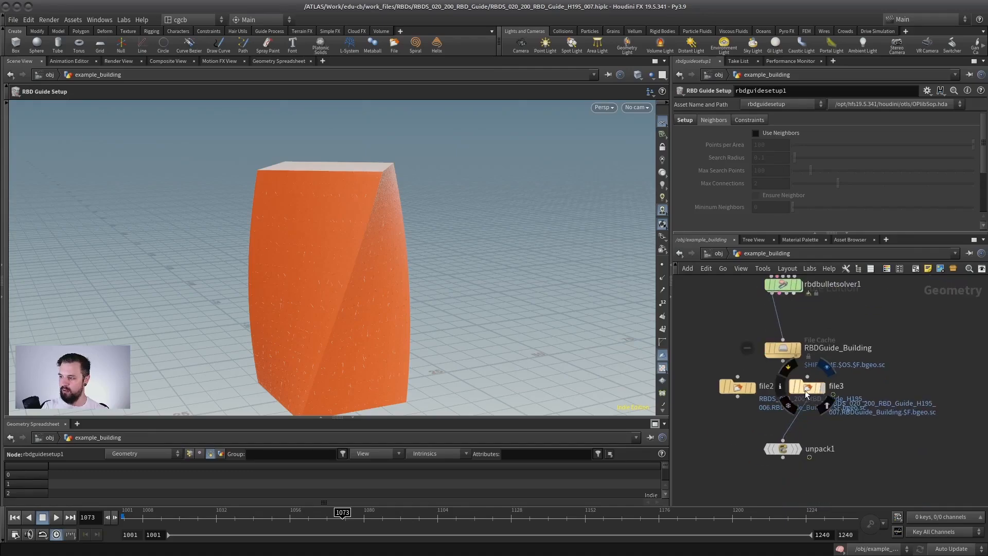
{"action": "left_click_drag", "start_coordinate": [314, 270], "coordinate": [278, 269], "text": "alt"}
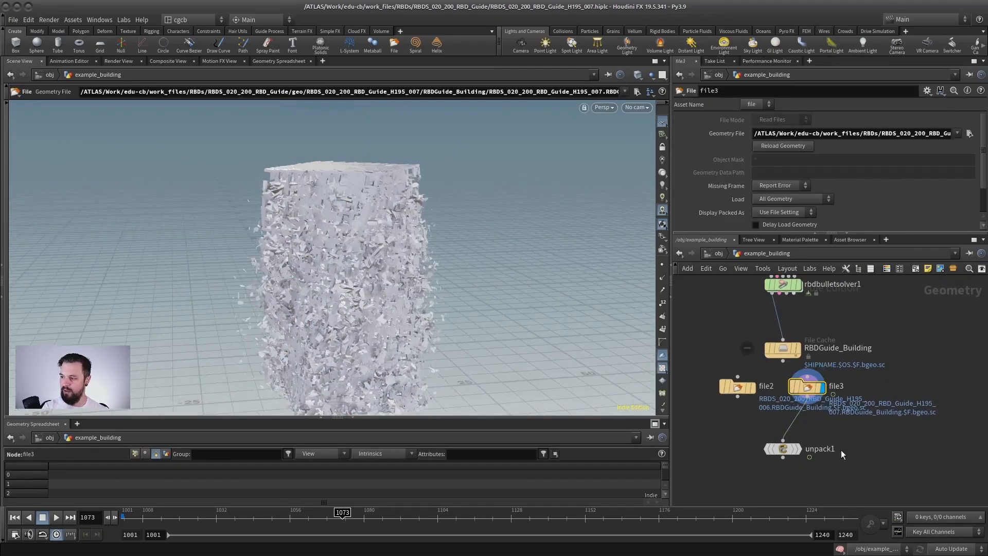
{"action": "left_click", "coordinate": [797, 449]}
Select assemble1 to review its settings and trace the simulation chain down to rbdguidesetup1.
{"action": "middle_click_drag", "start_coordinate": [815, 303], "coordinate": [825, 478]}
{"action": "middle_click_drag", "start_coordinate": [801, 272], "coordinate": [797, 369]}
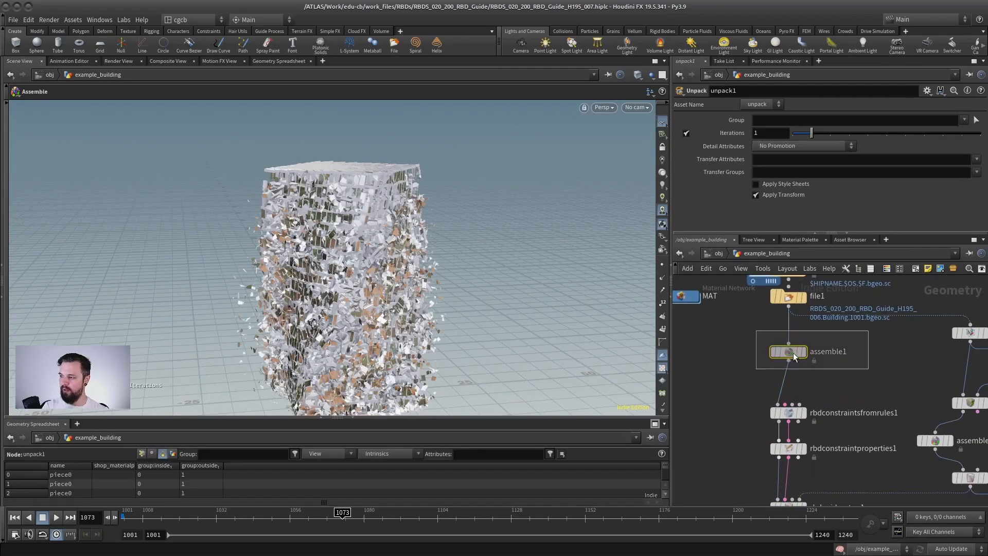
{"action": "left_click_drag", "start_coordinate": [793, 356], "coordinate": [712, 362]}
{"action": "scroll", "coordinate": [831, 339], "scroll_direction": "down", "scroll_amount": 2}
{"action": "scroll", "coordinate": [846, 437], "scroll_direction": "up", "scroll_amount": 3}
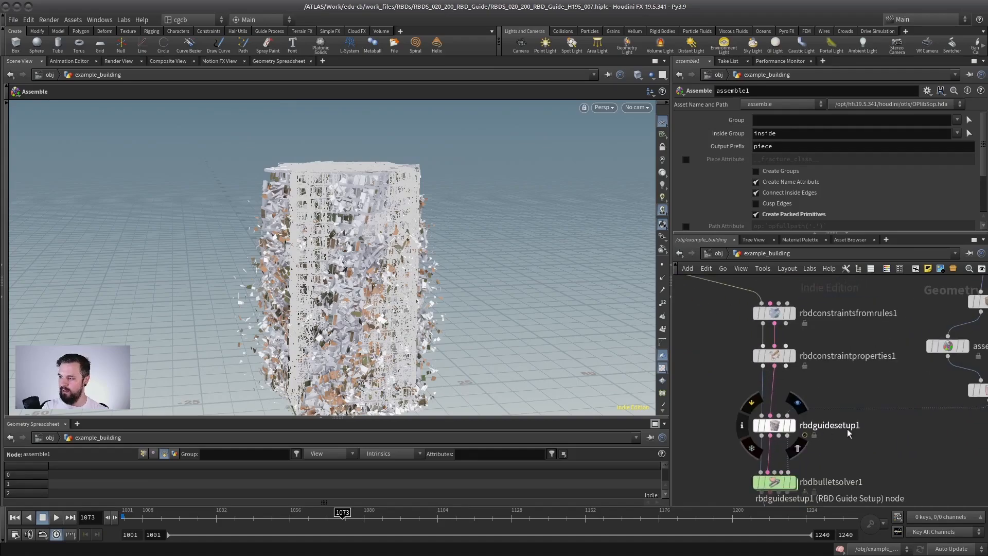
{"action": "scroll", "coordinate": [854, 431], "scroll_direction": "down", "scroll_amount": 3}
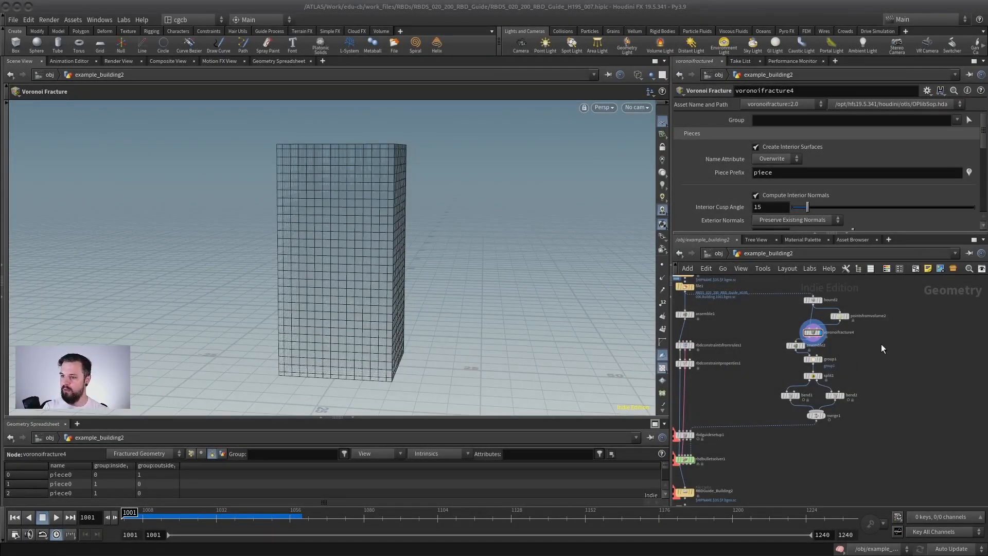
Inspect the bound2 and voronoifracture4 outputs of the guide setup in example_building2.
{"action": "scroll", "coordinate": [877, 336], "scroll_direction": "up", "scroll_amount": 3}
{"action": "middle_click_drag", "start_coordinate": [874, 334], "coordinate": [911, 399]}
{"action": "left_click", "coordinate": [807, 334]}
{"action": "left_click", "coordinate": [807, 396]}
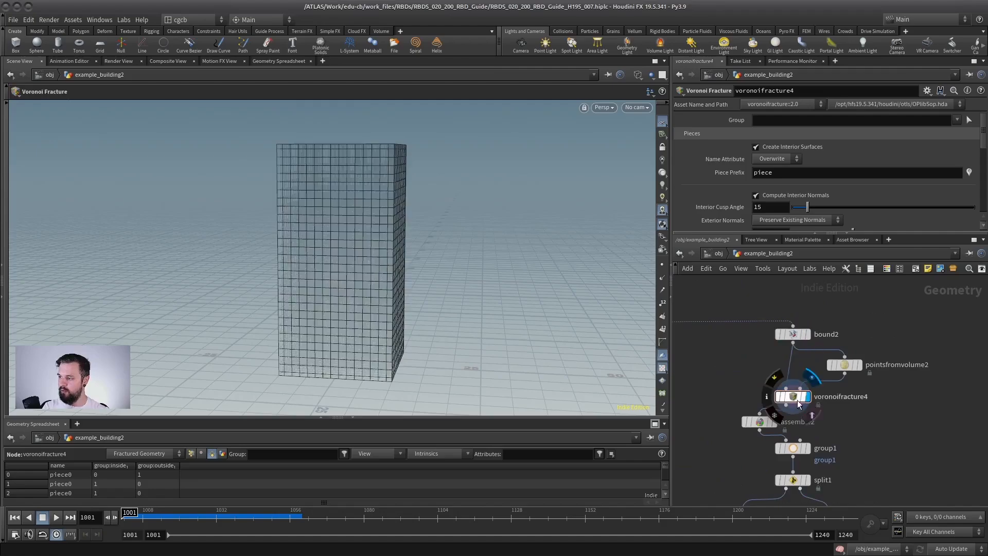
Display group1 in example_building2, examine the half of the box inside its bounding region, and display split1.
{"action": "middle_click_drag", "start_coordinate": [812, 451], "coordinate": [818, 371]}
{"action": "left_click", "coordinate": [813, 373]}
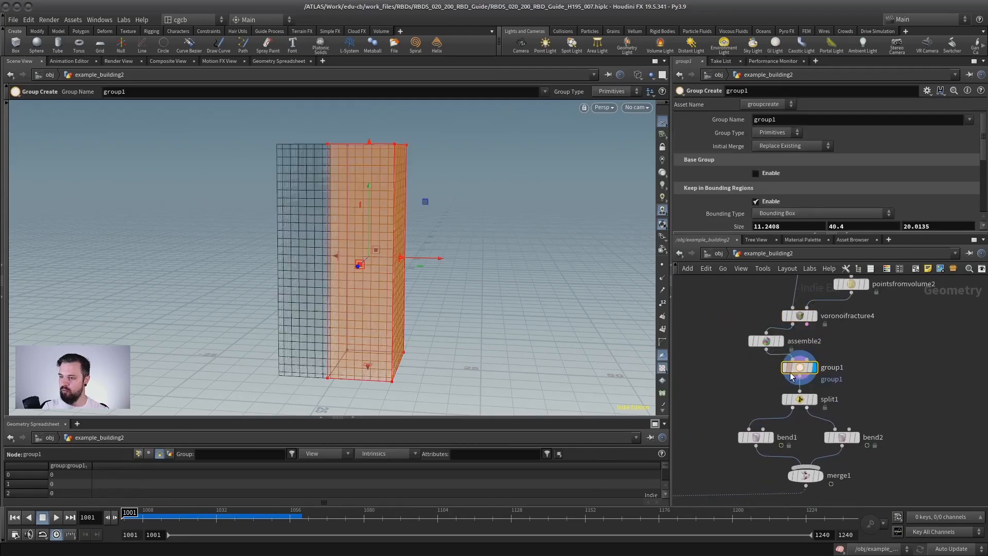
{"action": "mouse_move", "coordinate": [337, 257]}
{"action": "left_mouse_down"}
{"action": "mouse_move", "coordinate": [337, 276]}
{"action": "mouse_move", "coordinate": [369, 278]}
{"action": "mouse_move", "coordinate": [347, 273]}
{"action": "left_mouse_up"}
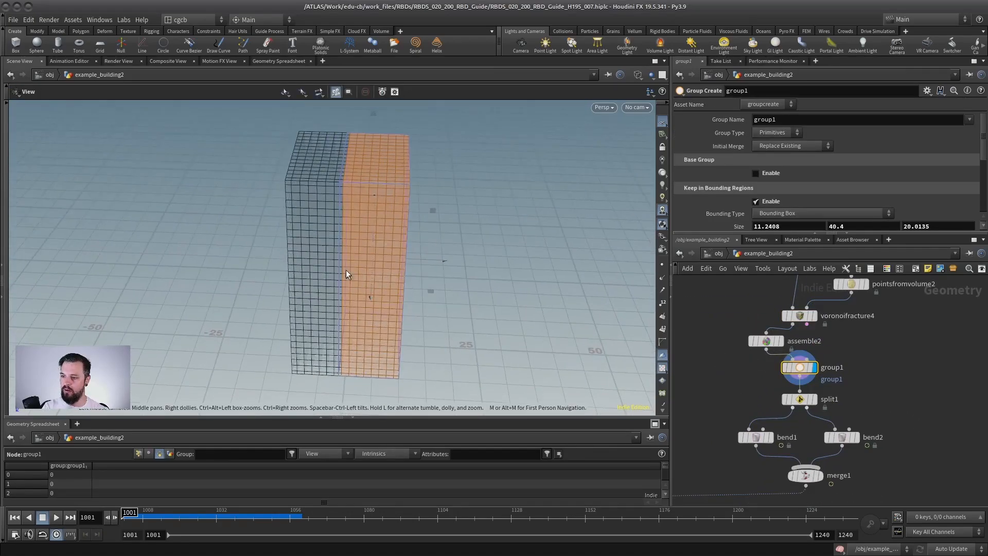
{"action": "key", "text": "Return"}
{"action": "left_click", "coordinate": [815, 400]}
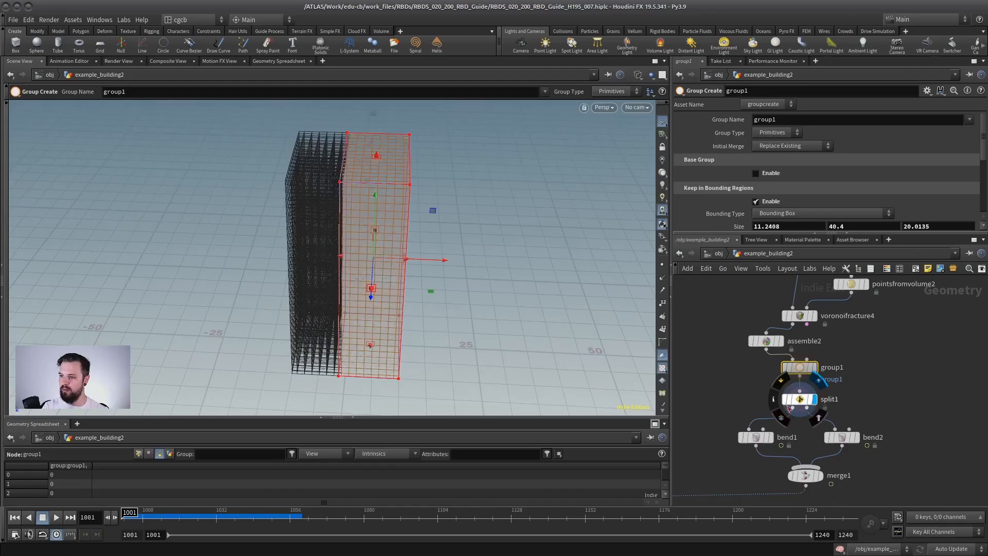
Display bend1, scrub to frame 1058, and compare bend2 and the combined halves in merge1.
{"action": "left_click", "coordinate": [755, 437]}
{"action": "left_click_drag", "start_coordinate": [125, 516], "coordinate": [296, 516]}
{"action": "left_click", "coordinate": [859, 436]}
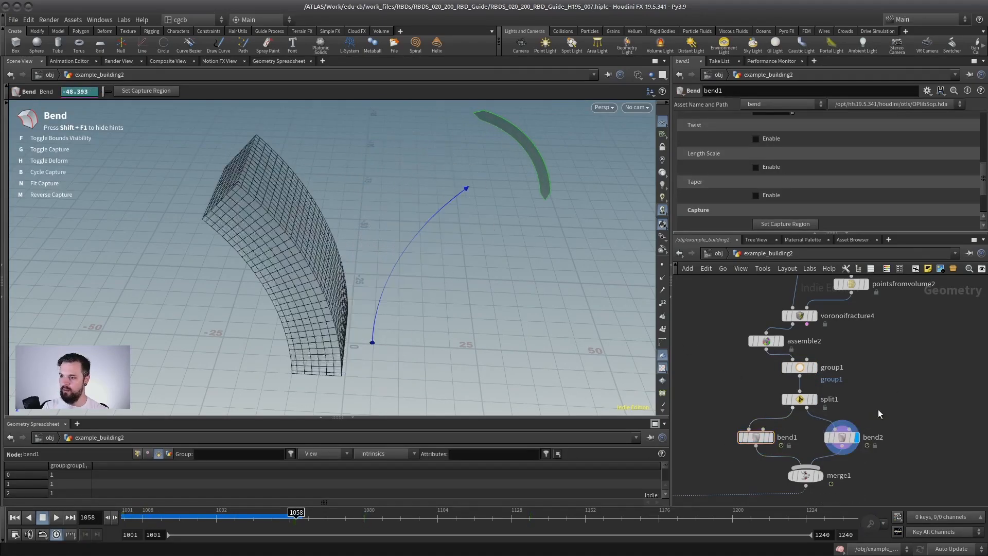
{"action": "middle_click_drag", "start_coordinate": [827, 473], "coordinate": [845, 400]}
{"action": "left_click", "coordinate": [828, 404]}
{"action": "left_click", "coordinate": [825, 404]}
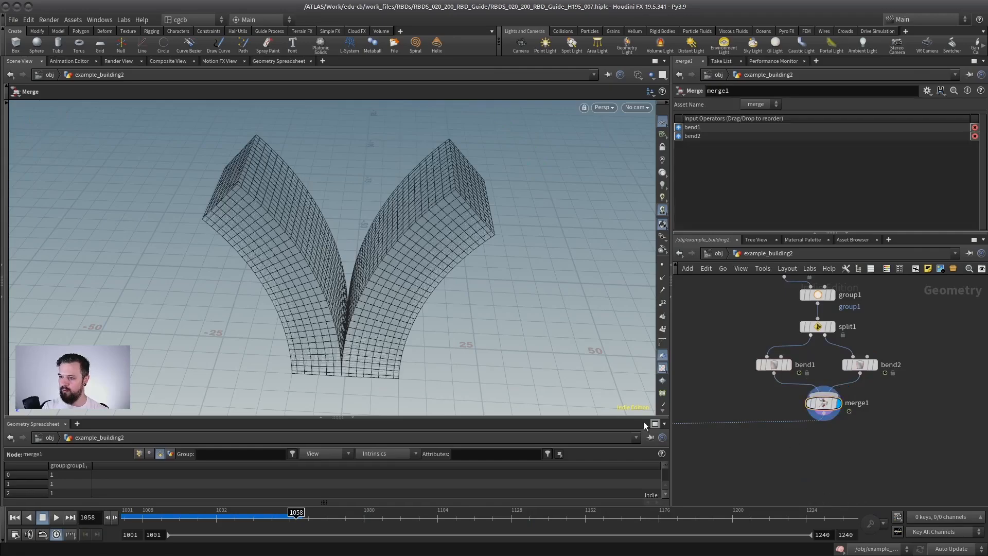
Return to frame 1001, display unpack1 in example_building2, and review the flipbook of the splitting building.
{"action": "left_click_drag", "start_coordinate": [270, 514], "coordinate": [125, 516]}
{"action": "middle_click_drag", "start_coordinate": [714, 410], "coordinate": [815, 287]}
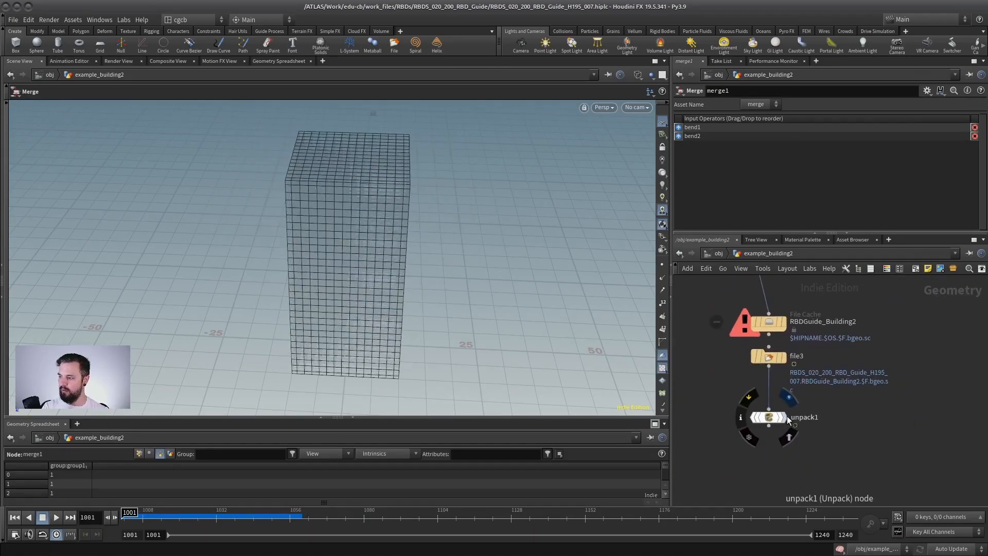
{"action": "left_click", "coordinate": [786, 417]}
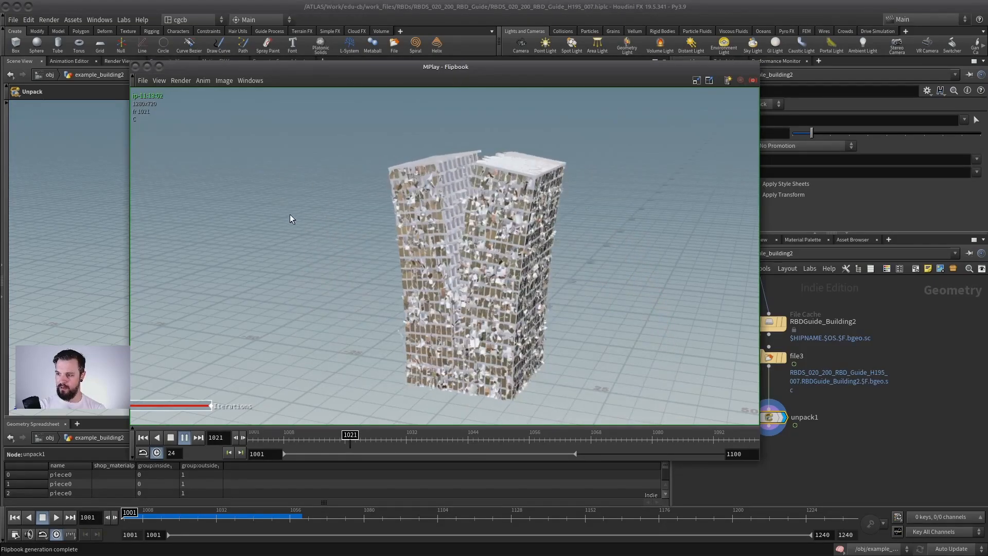
{"action": "left_click", "coordinate": [136, 67]}
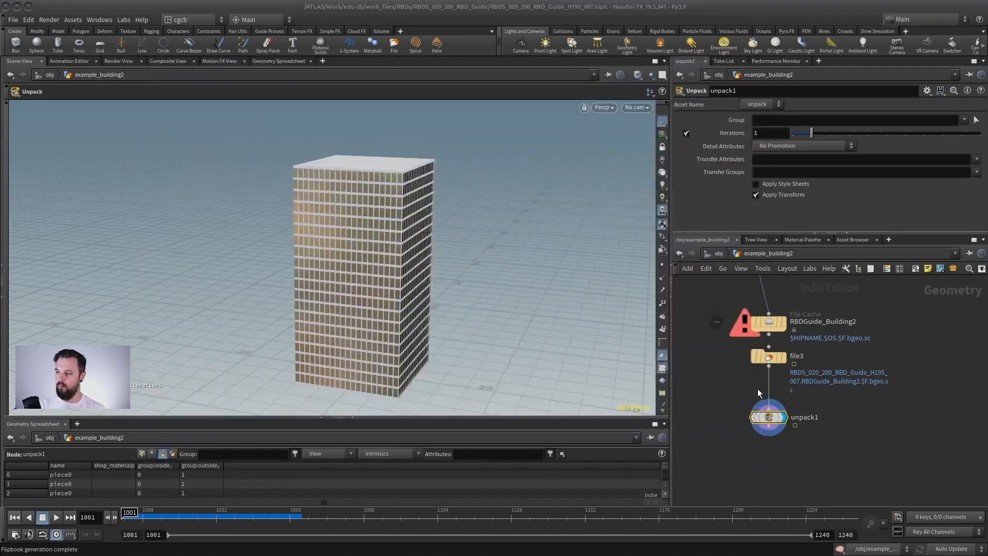
Go to example_AnimatedBridge and inspect the Voronoi-fractured stone bridge displayed at matchsize3.
{"action": "left_click", "coordinate": [718, 253]}
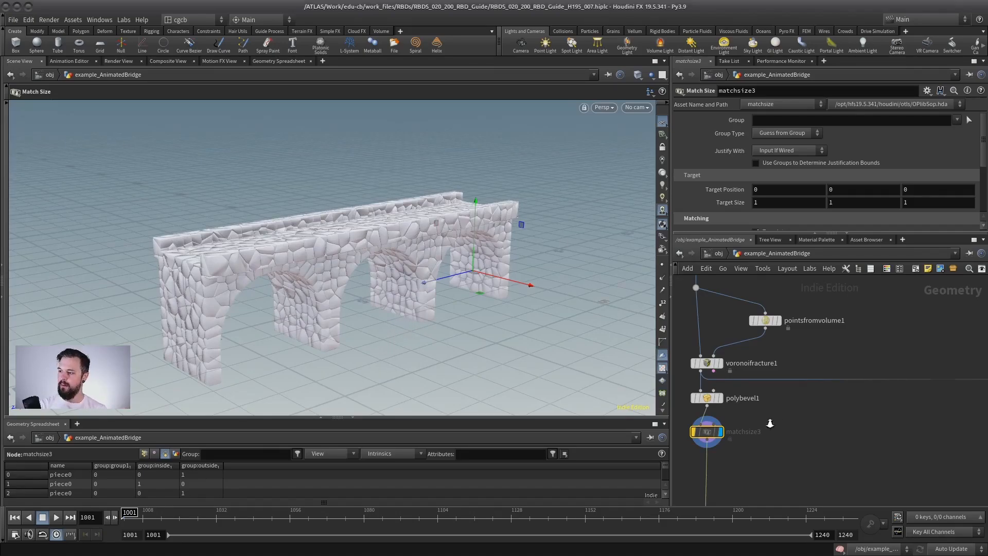
{"action": "key", "text": "2"}
{"action": "mouse_move", "coordinate": [501, 333]}
{"action": "left_mouse_down", "text": "alt"}
{"action": "mouse_move", "coordinate": [392, 284]}
{"action": "mouse_move", "coordinate": [509, 350]}
{"action": "left_mouse_up", "text": "alt"}
{"action": "middle_click_drag", "start_coordinate": [882, 335], "coordinate": [847, 322]}
{"action": "scroll", "coordinate": [854, 326], "scroll_direction": "up", "scroll_amount": 4}
{"action": "scroll", "coordinate": [854, 350], "scroll_direction": "down", "scroll_amount": 2}
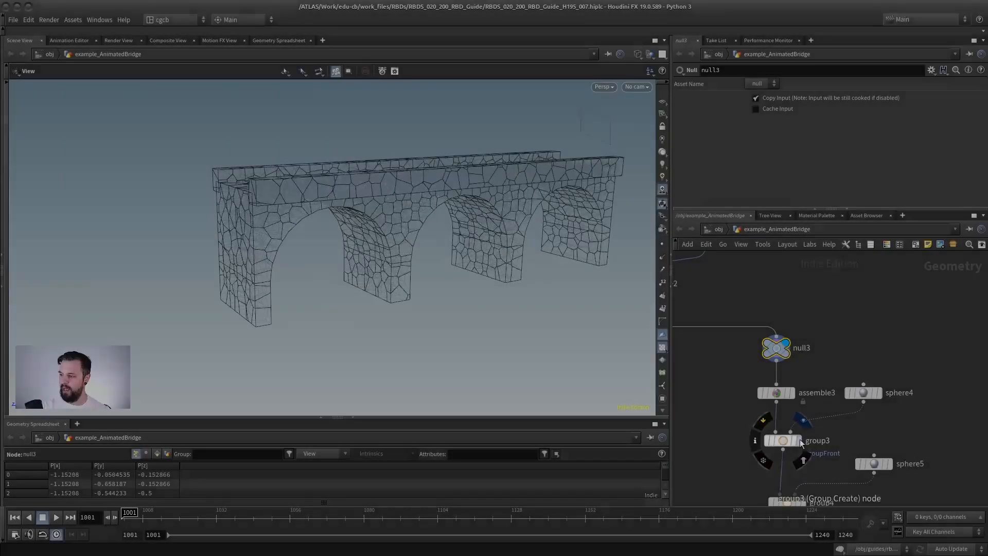
Display group3, group4 and group5 in turn to examine the groupFront, groupBack and groupCenter regions of the bridge.
{"action": "left_click", "coordinate": [782, 441]}
{"action": "left_click_drag", "start_coordinate": [391, 298], "coordinate": [393, 338]}
{"action": "scroll", "coordinate": [421, 338], "scroll_direction": "up", "scroll_amount": 4}
{"action": "middle_click_drag", "start_coordinate": [717, 410], "coordinate": [704, 333]}
{"action": "mouse_move", "coordinate": [769, 364]}
{"action": "middle_click_drag", "start_coordinate": [764, 430], "coordinate": [780, 386]}
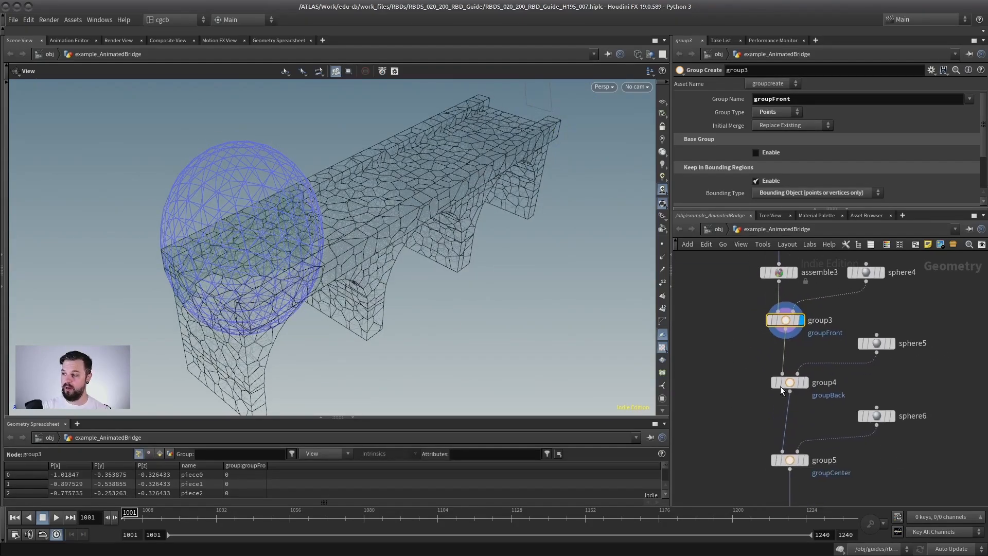
{"action": "left_click", "coordinate": [805, 385]}
{"action": "middle_click_drag", "start_coordinate": [814, 429], "coordinate": [785, 383]}
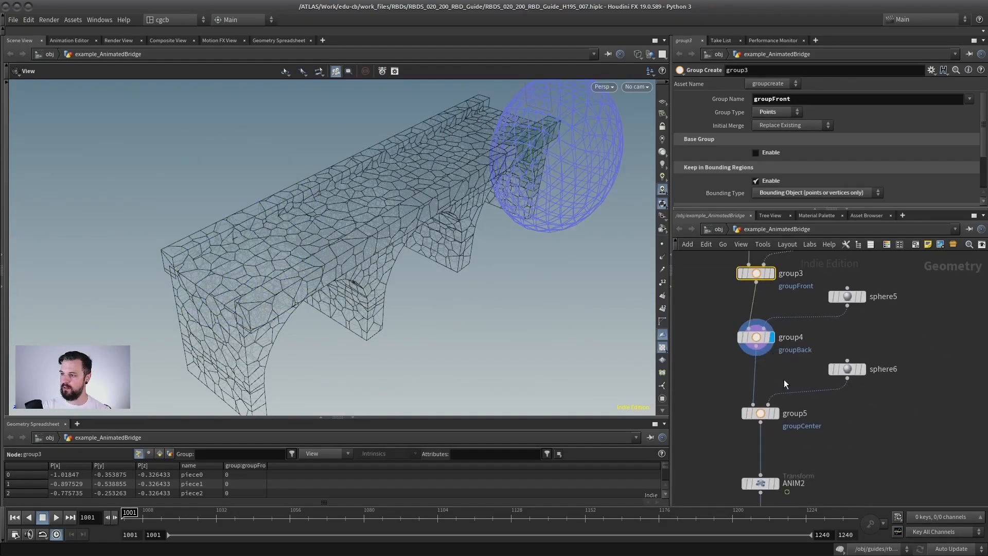
{"action": "left_click", "coordinate": [774, 413]}
{"action": "middle_click_drag", "start_coordinate": [775, 490], "coordinate": [732, 421]}
Display the bridge's ANIM2 transform in shaded view, scrub through its animation, and compare it with transform4 and the node below.
{"action": "left_click", "coordinate": [731, 421]}
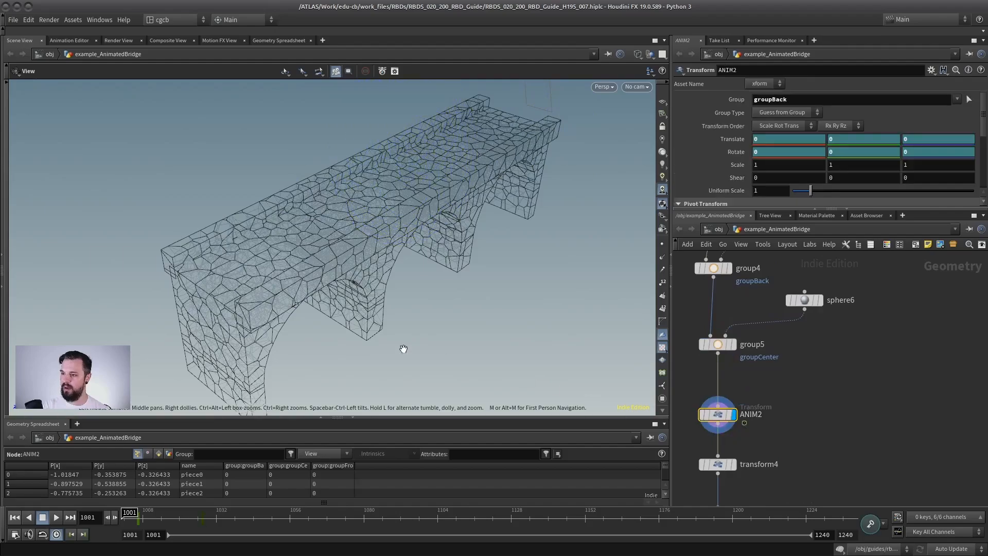
{"action": "key", "text": "w"}
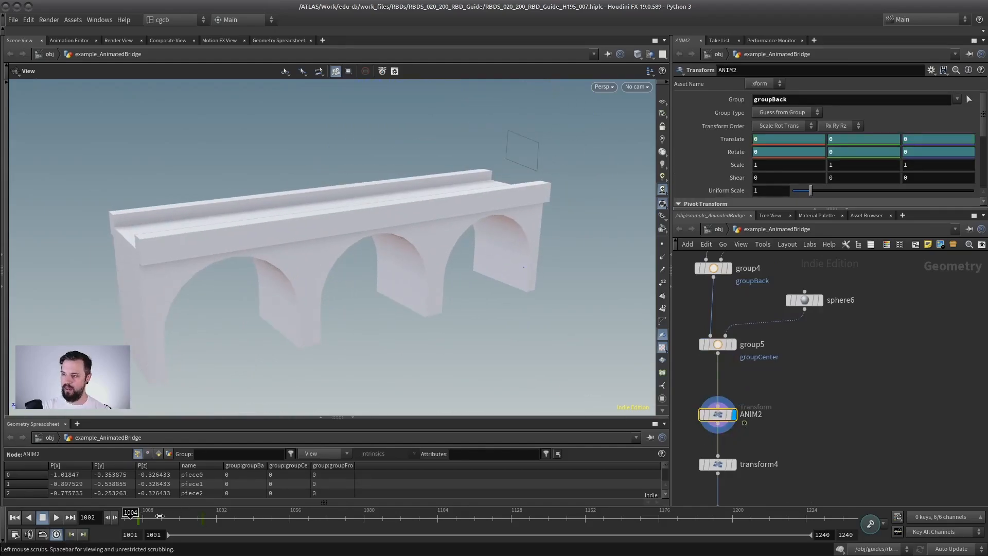
{"action": "left_click_drag", "start_coordinate": [159, 515], "coordinate": [280, 517]}
{"action": "left_click", "coordinate": [733, 465]}
{"action": "middle_click_drag", "start_coordinate": [842, 408], "coordinate": [881, 310]}
{"action": "left_click", "coordinate": [771, 417]}
{"action": "left_click_drag", "start_coordinate": [226, 324], "coordinate": [355, 355]}
{"action": "left_click_drag", "start_coordinate": [281, 514], "coordinate": [276, 494]}
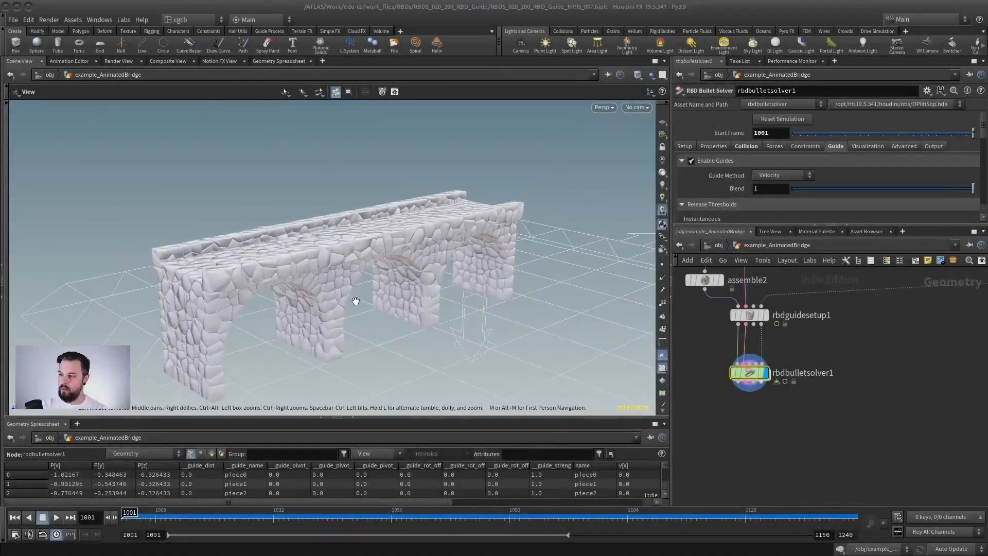
Play the rbdbulletsolver1 bridge simulation repeatedly from frame 1001 and examine the collapse from several angles.
{"action": "left_click", "coordinate": [56, 516]}
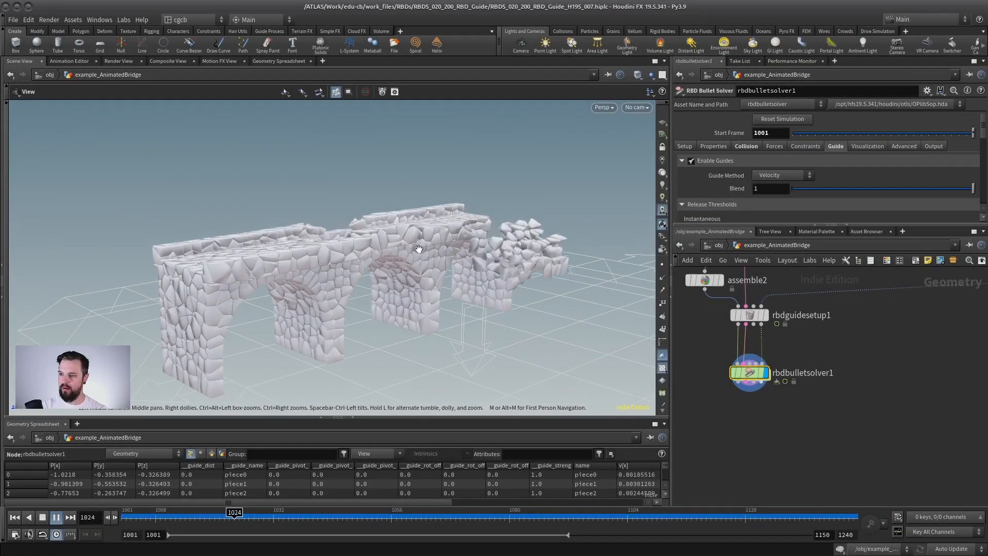
{"action": "left_click_drag", "start_coordinate": [493, 238], "coordinate": [419, 224]}
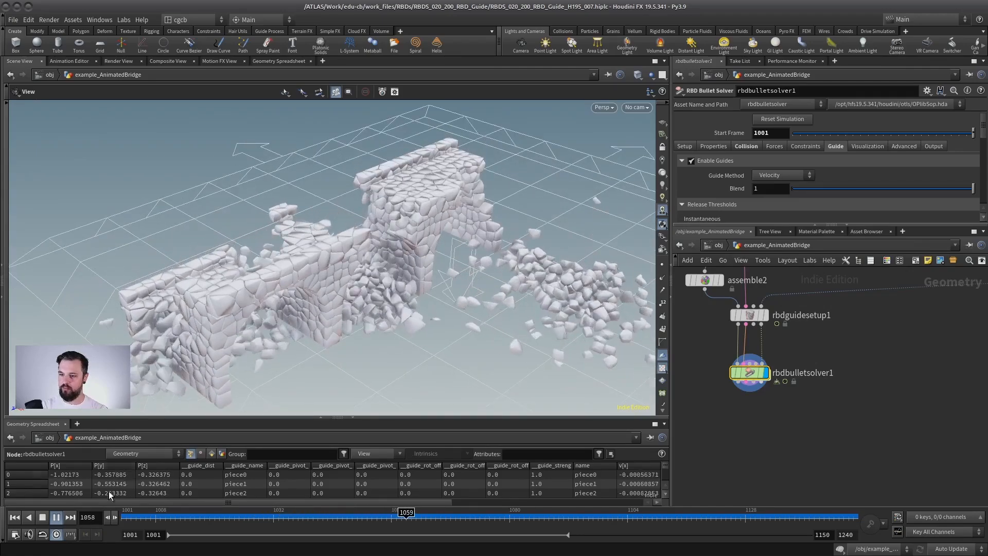
{"action": "left_click", "coordinate": [13, 517]}
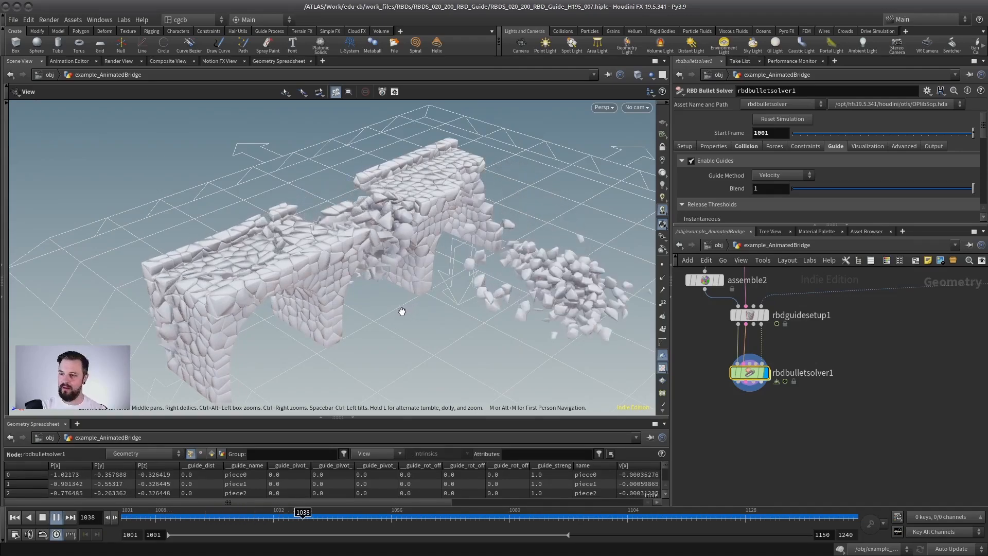
{"action": "left_click_drag", "start_coordinate": [387, 310], "coordinate": [275, 318]}
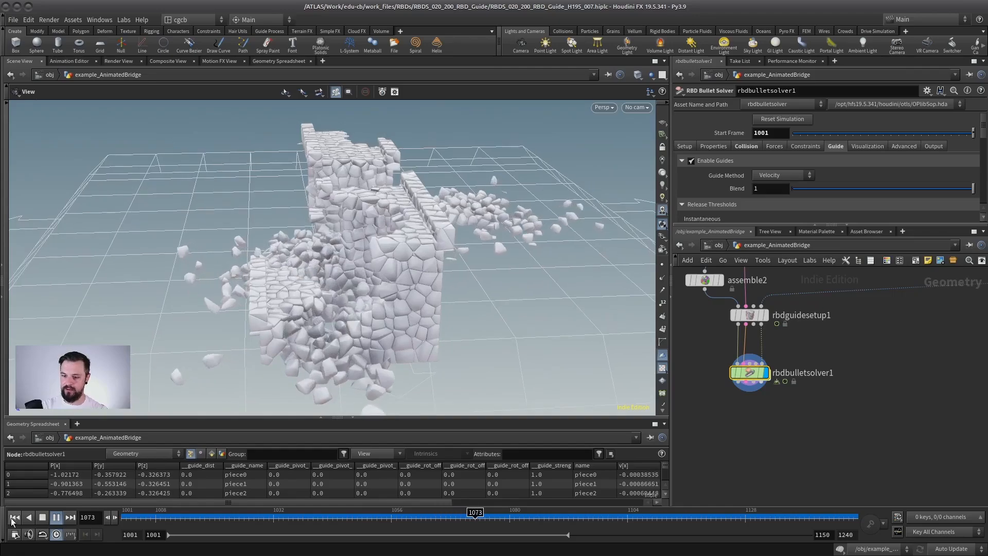
{"action": "left_click", "coordinate": [14, 517]}
{"action": "left_click", "coordinate": [56, 517]}
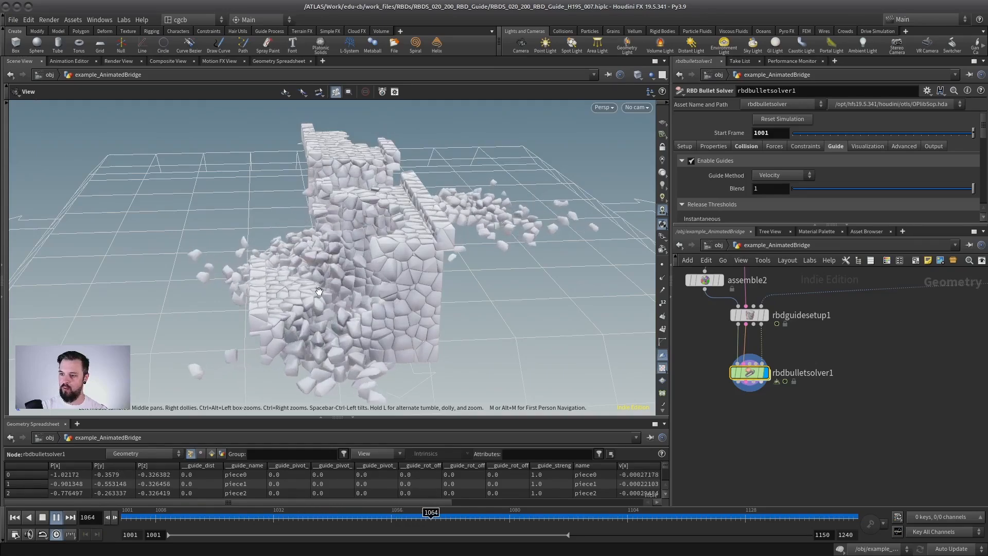
{"action": "left_click_drag", "start_coordinate": [319, 291], "coordinate": [312, 301]}
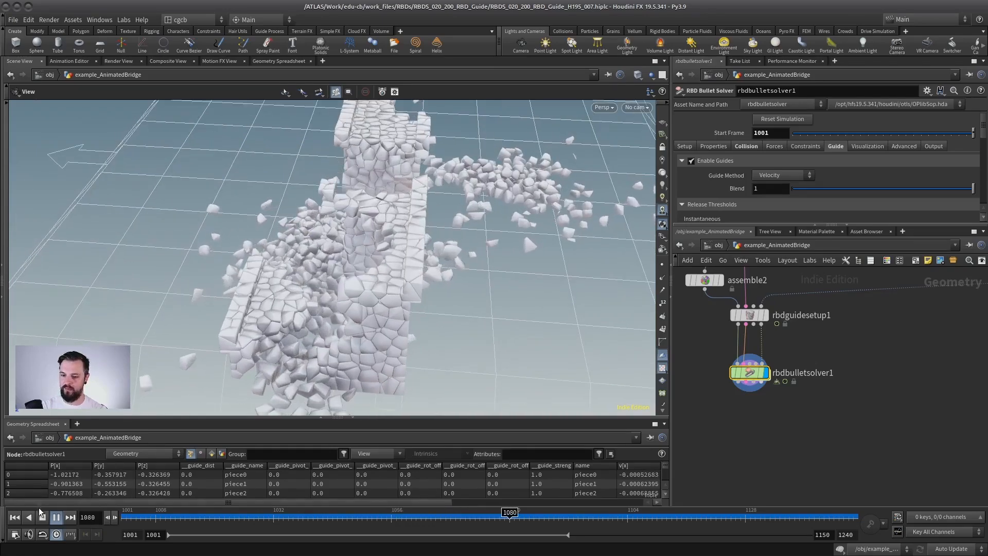
{"action": "left_click", "coordinate": [15, 518]}
{"action": "key", "text": "Up"}
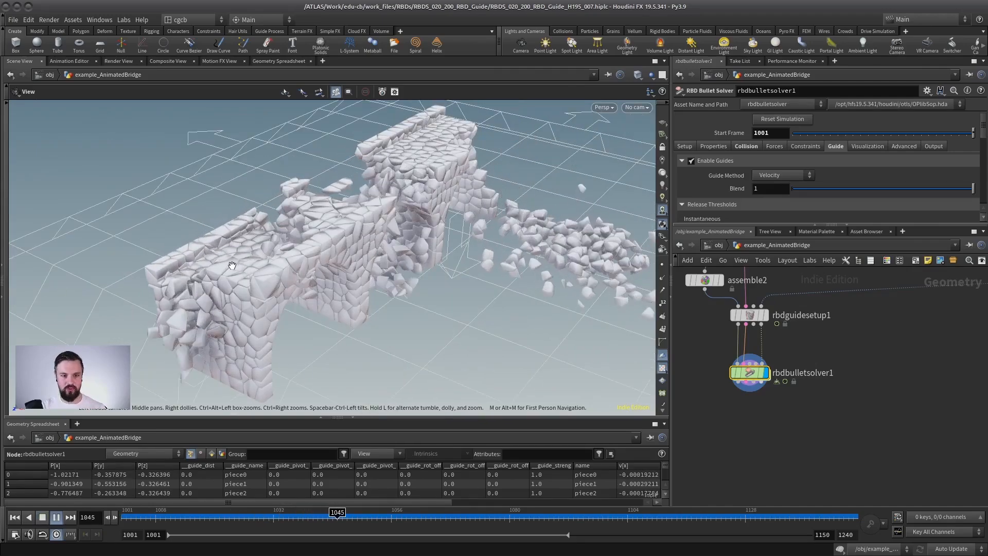
{"action": "left_click", "coordinate": [42, 517]}
{"action": "left_click_drag", "start_coordinate": [267, 246], "coordinate": [320, 252]}
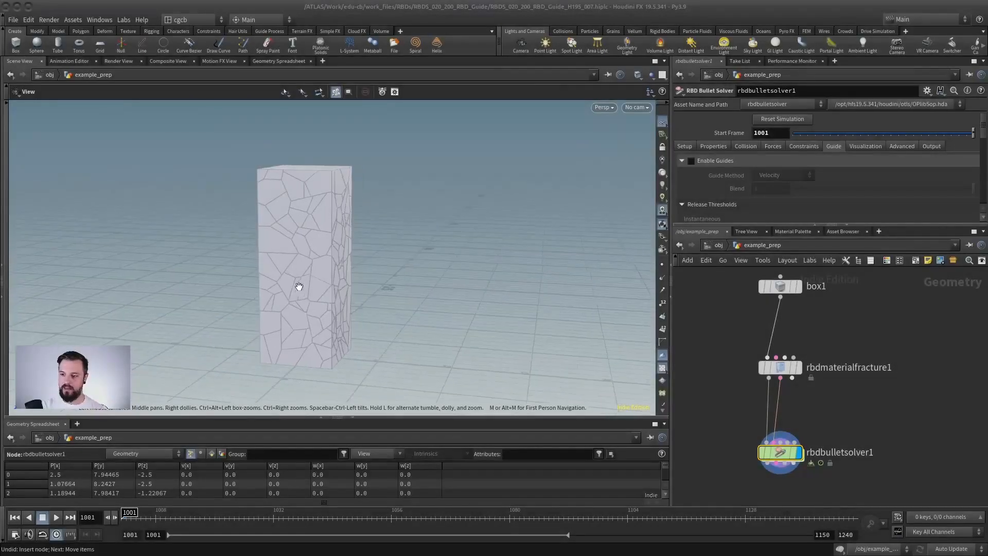
Insert an RBD Guide Setup between rbdmaterialfracture1 and rbdbulletsolver1 in example_prep, and wire its fourth output to the solver's fourth input.
{"action": "middle_click_drag", "start_coordinate": [869, 323], "coordinate": [849, 314]}
{"action": "left_click_drag", "start_coordinate": [761, 444], "coordinate": [761, 469]}
{"action": "middle_click_drag", "start_coordinate": [791, 425], "coordinate": [770, 371]}
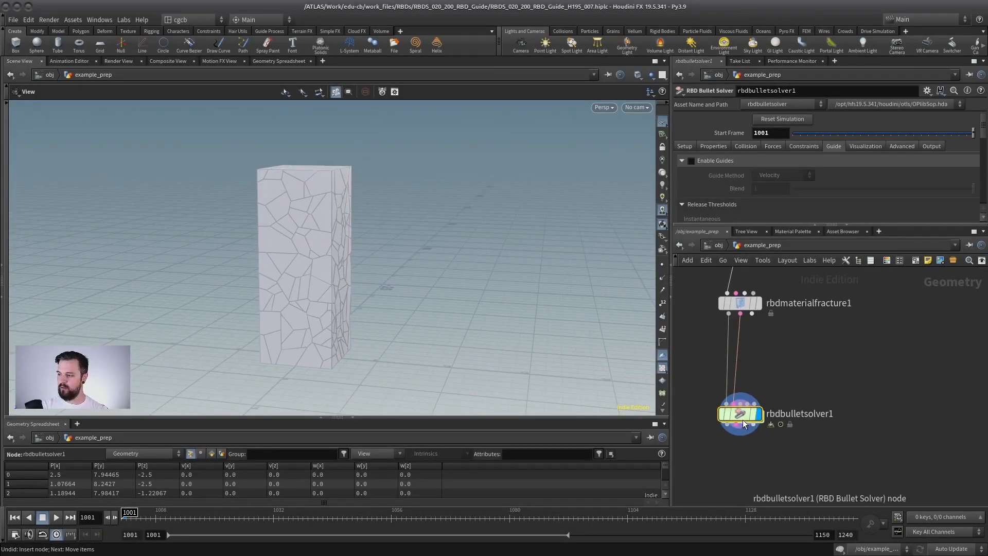
{"action": "left_click_drag", "start_coordinate": [742, 418], "coordinate": [743, 456]}
{"action": "middle_click_drag", "start_coordinate": [788, 388], "coordinate": [812, 410]}
{"action": "key", "text": "Tab"}
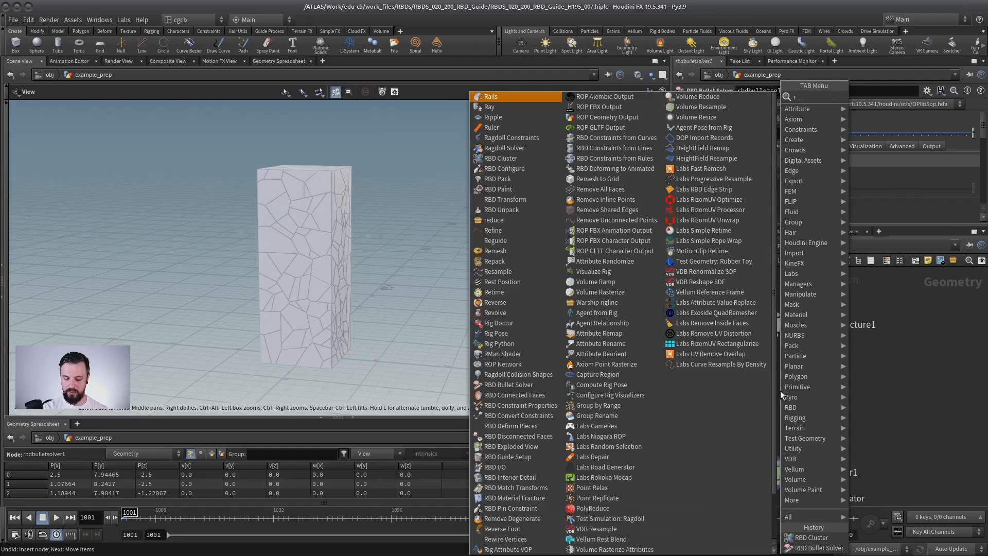
{"action": "type", "text": "rbd"}
{"action": "key", "text": "Return"}
{"action": "left_click", "coordinate": [780, 391]}
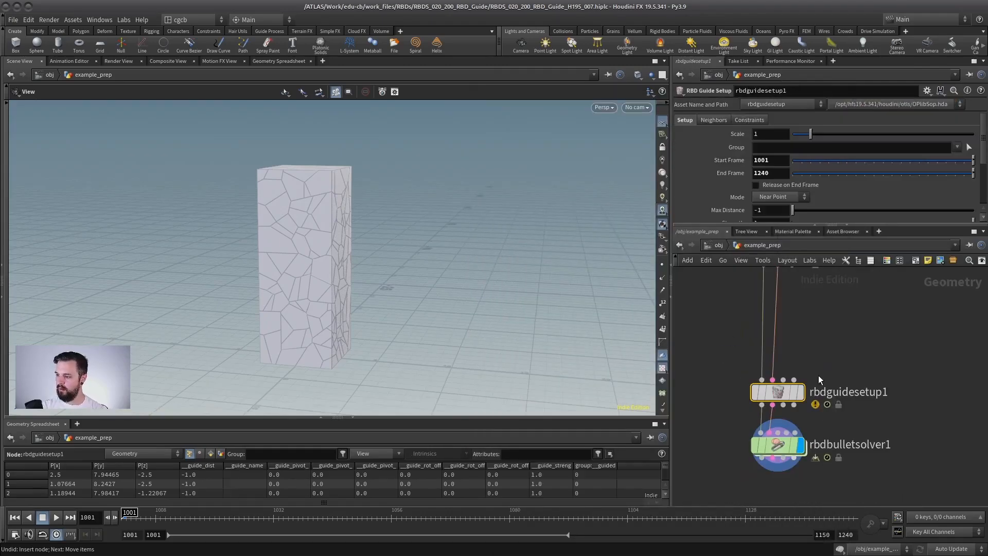
{"action": "left_click", "coordinate": [793, 405]}
{"action": "left_click", "coordinate": [794, 433]}
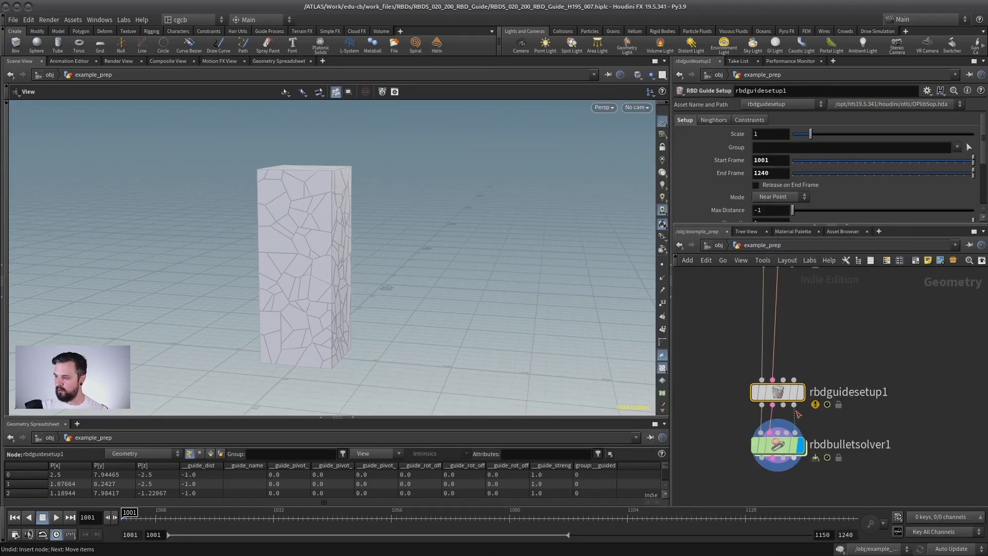
Turn on Enable Guides in the guide settings of rbdbulletsolver1.
{"action": "scroll", "coordinate": [847, 403], "scroll_direction": "down", "scroll_amount": 3}
{"action": "middle_click_drag", "start_coordinate": [869, 415], "coordinate": [837, 400]}
{"action": "left_click", "coordinate": [771, 473]}
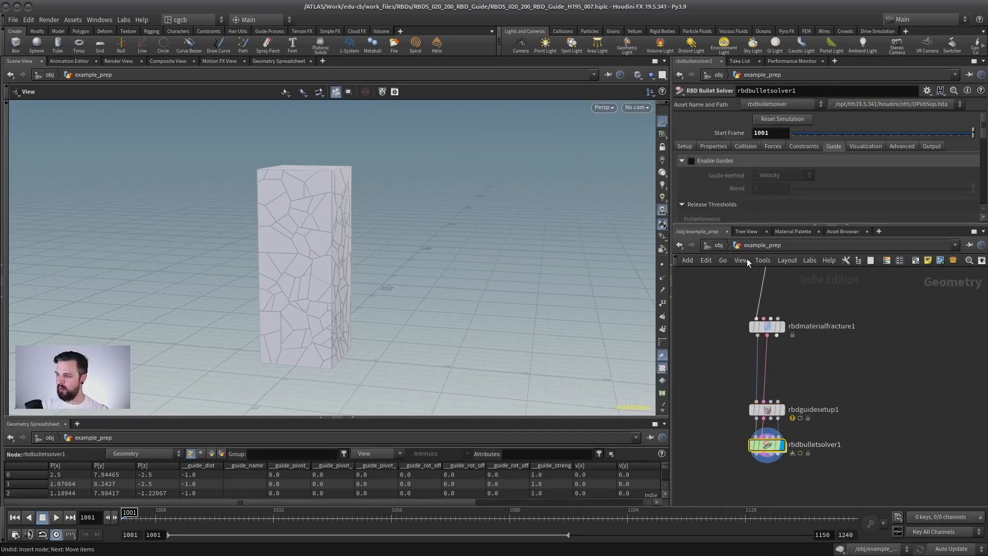
{"action": "left_click", "coordinate": [690, 161]}
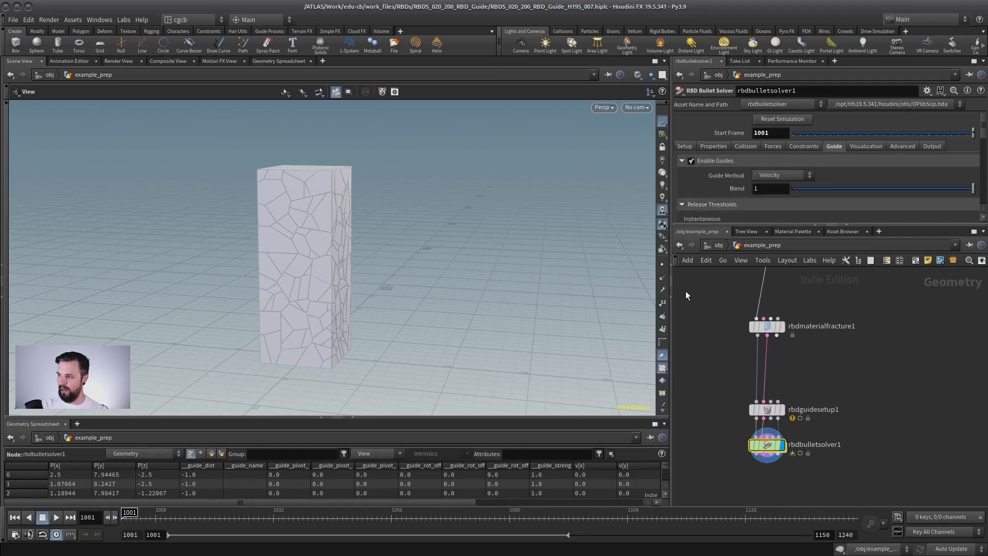
Check bend1's twist animation on the timeline and display box1 to review its settings.
{"action": "middle_click_drag", "start_coordinate": [776, 233], "coordinate": [721, 277]}
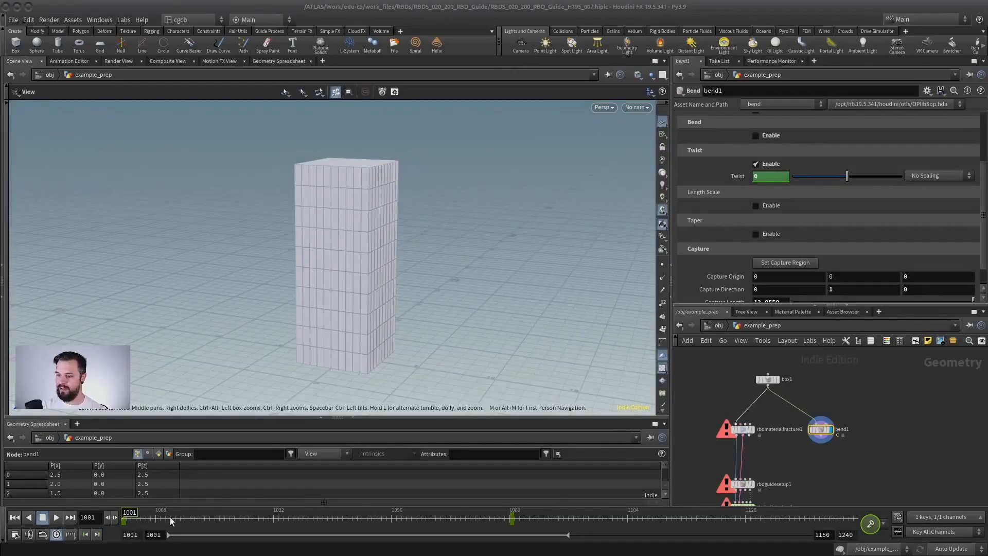
{"action": "left_click_drag", "start_coordinate": [131, 516], "coordinate": [72, 507]}
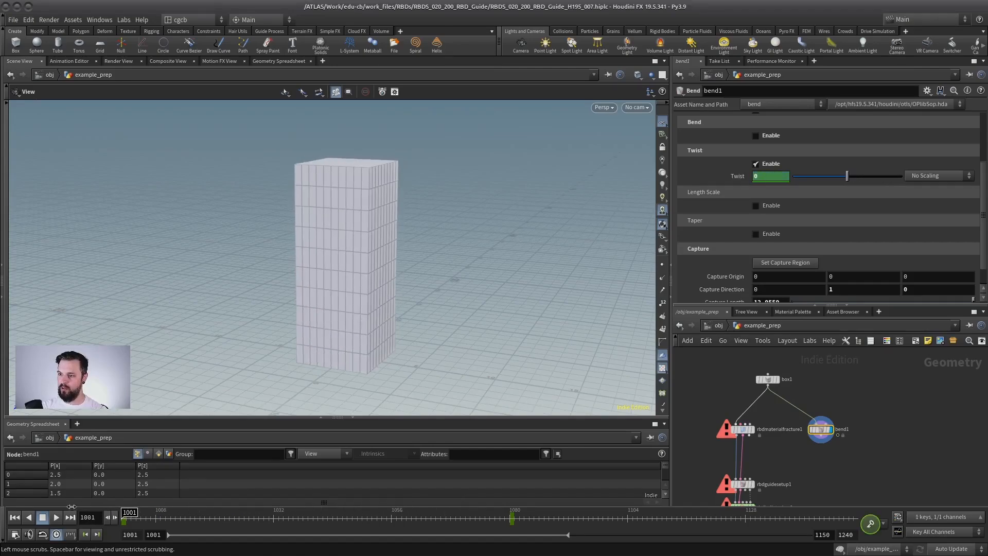
{"action": "scroll", "coordinate": [802, 378], "scroll_direction": "up", "scroll_amount": 2}
{"action": "left_click", "coordinate": [747, 372]}
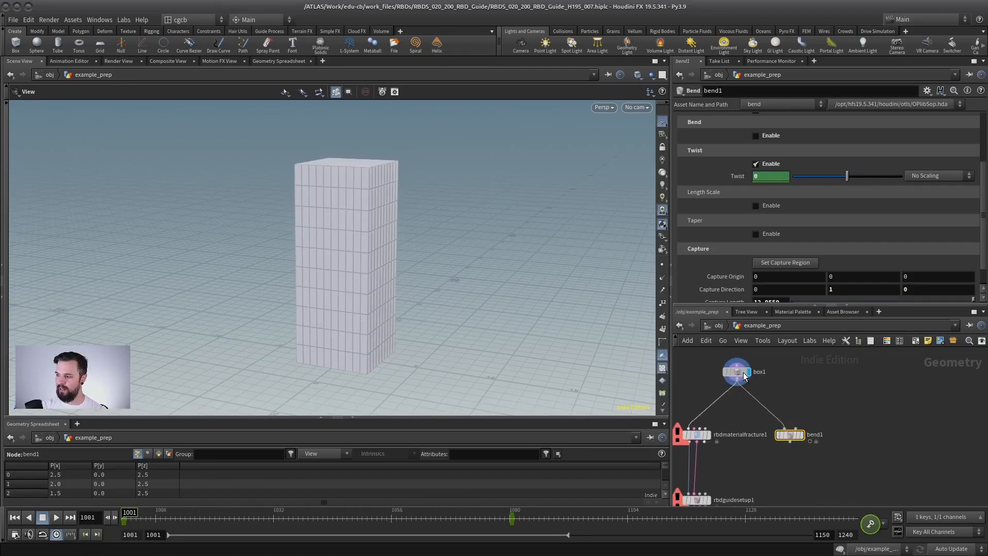
{"action": "left_click_drag", "start_coordinate": [744, 376], "coordinate": [749, 373]}
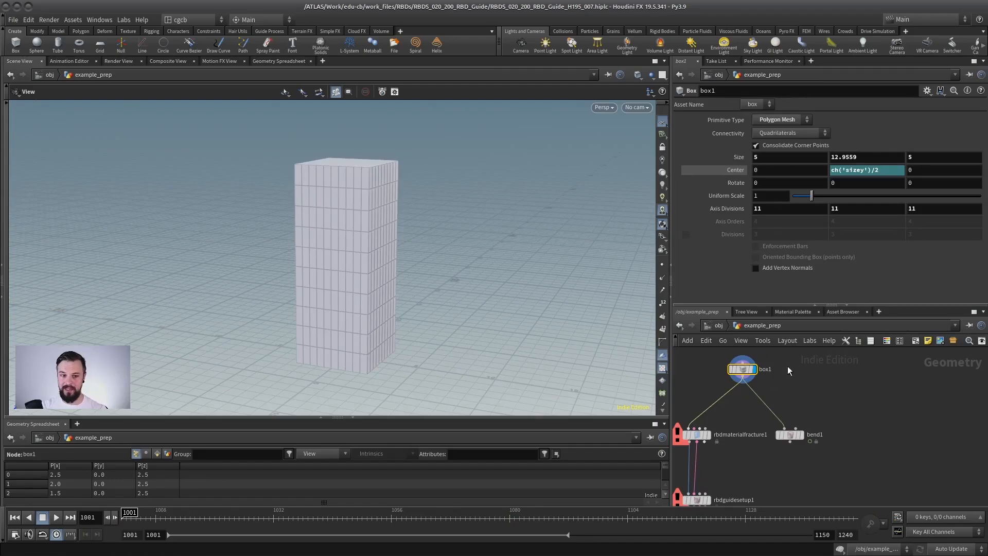
Insert a Bound node between box1 and bend1 and display the resulting bounding box.
{"action": "left_click_drag", "start_coordinate": [794, 436], "coordinate": [804, 476]}
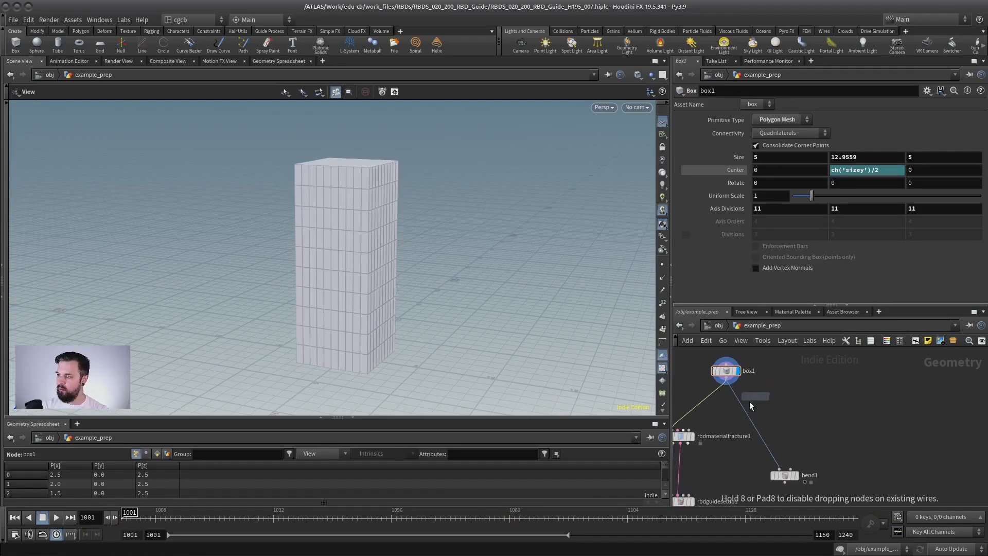
{"action": "left_click", "coordinate": [757, 410]}
{"action": "left_click_drag", "start_coordinate": [757, 409], "coordinate": [785, 404]}
{"action": "left_click", "coordinate": [796, 405]}
{"action": "scroll", "coordinate": [816, 445], "scroll_direction": "up", "scroll_amount": 3}
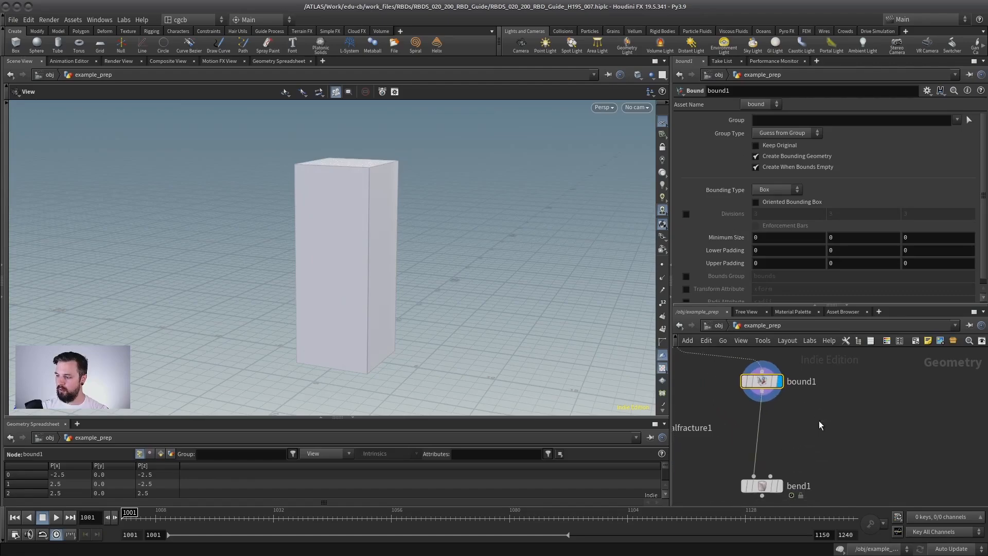
Add a Points from Volume node fed by bound1 with a Point Separation of 0.77, and display its point grid.
{"action": "scroll", "coordinate": [819, 421], "scroll_direction": "down", "scroll_amount": 2}
{"action": "key", "text": "Tab"}
{"action": "left_click", "coordinate": [826, 436]}
{"action": "left_click_drag", "start_coordinate": [776, 400], "coordinate": [825, 424]}
{"action": "left_click", "coordinate": [842, 437]}
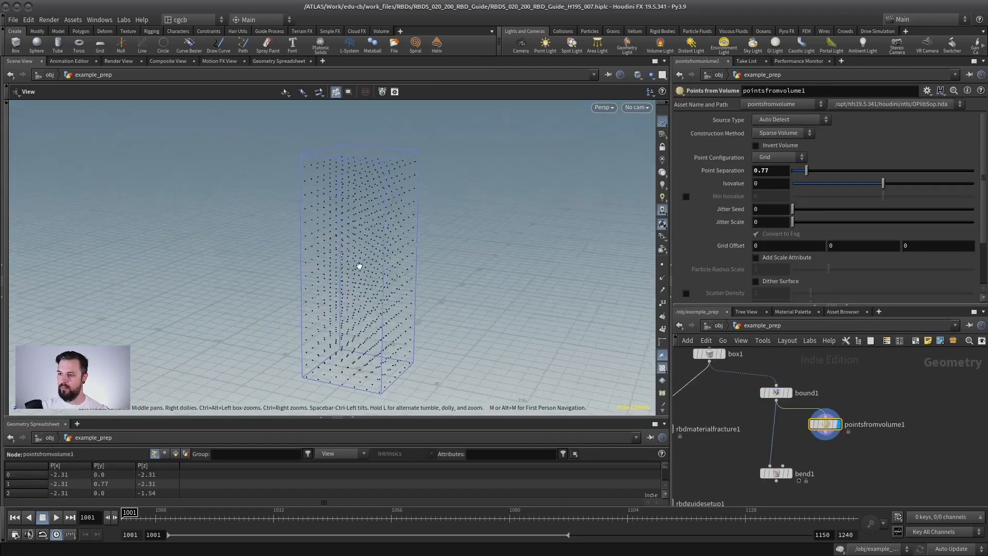
{"action": "mouse_move", "coordinate": [360, 267]}
{"action": "left_mouse_down"}
{"action": "mouse_move", "coordinate": [398, 270]}
{"action": "mouse_move", "coordinate": [373, 260]}
{"action": "left_mouse_up"}
{"action": "middle_click_drag", "start_coordinate": [876, 397], "coordinate": [877, 372]}
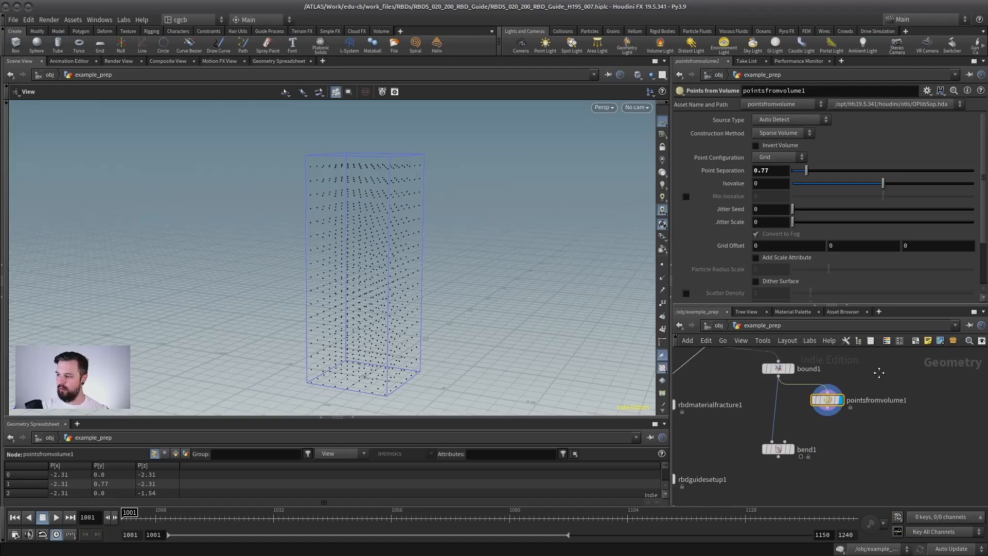
{"action": "middle_click_drag", "start_coordinate": [877, 372], "coordinate": [865, 375]}
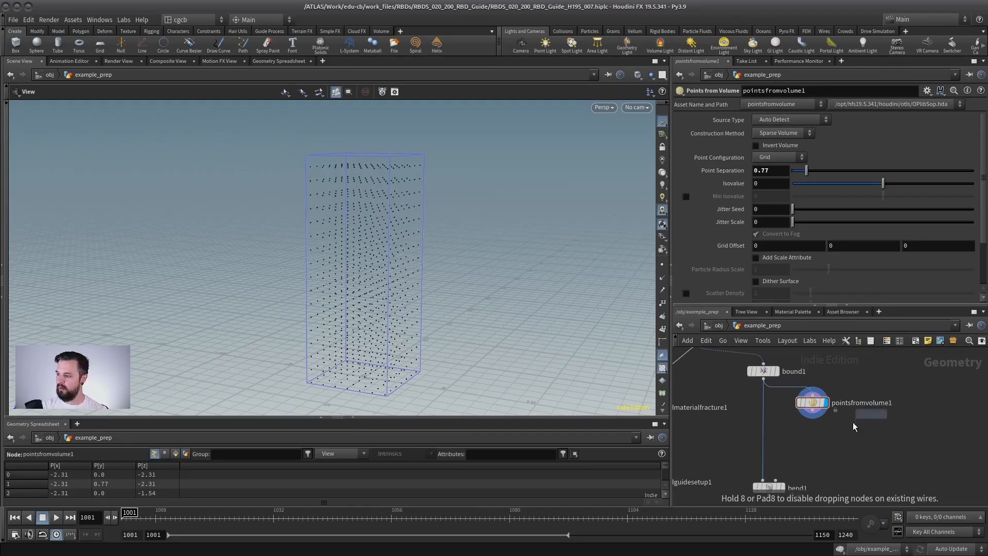
Insert a Voronoi Fracture between bound1 and bend1, connect pointsfromvolume1 as its cell points, and display the fractured box.
{"action": "left_click", "coordinate": [768, 439]}
{"action": "left_click", "coordinate": [775, 432]}
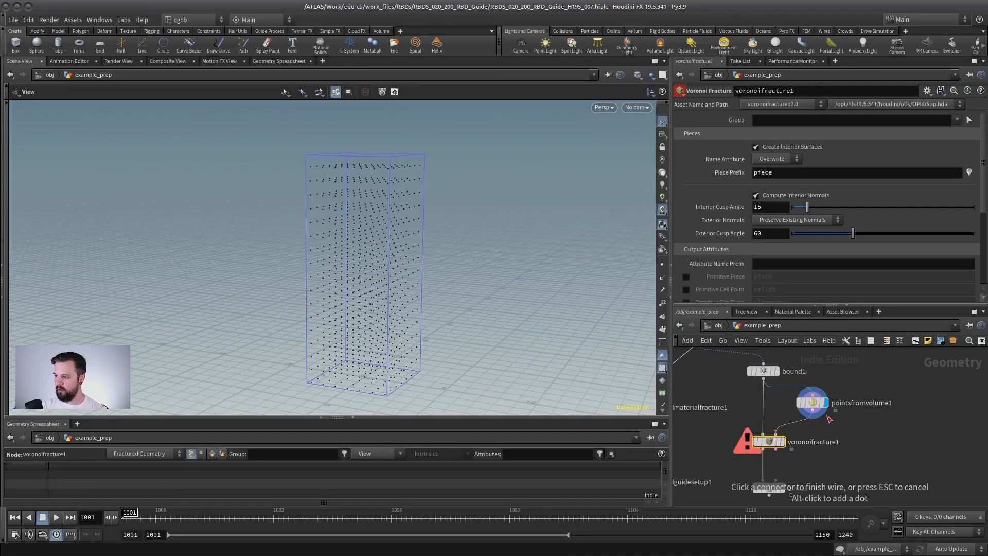
{"action": "left_click", "coordinate": [812, 409]}
{"action": "left_click", "coordinate": [783, 442]}
{"action": "left_click_drag", "start_coordinate": [377, 219], "coordinate": [350, 249]}
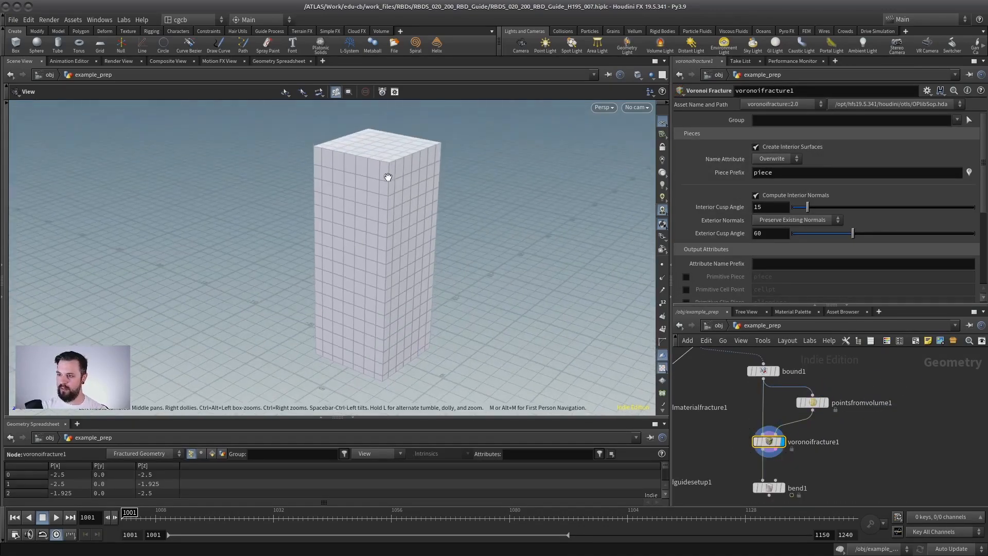
Add an Exploded View node fed by voronoifracture1, display it, and reduce its Uniform Scale to inspect the pieces.
{"action": "middle_click_drag", "start_coordinate": [829, 473], "coordinate": [828, 442]}
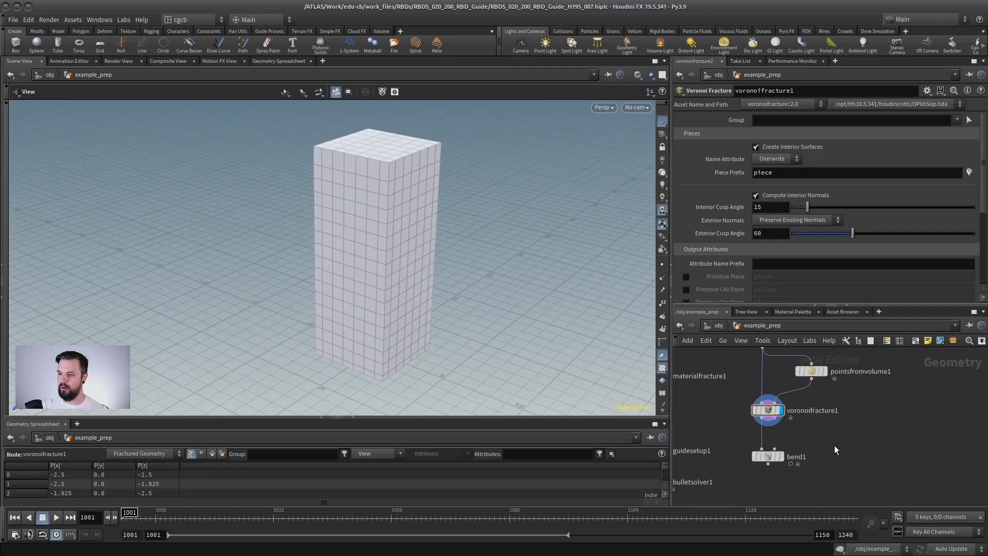
{"action": "key", "text": "Tab"}
{"action": "type", "text": "exploded"}
{"action": "key", "text": "Return"}
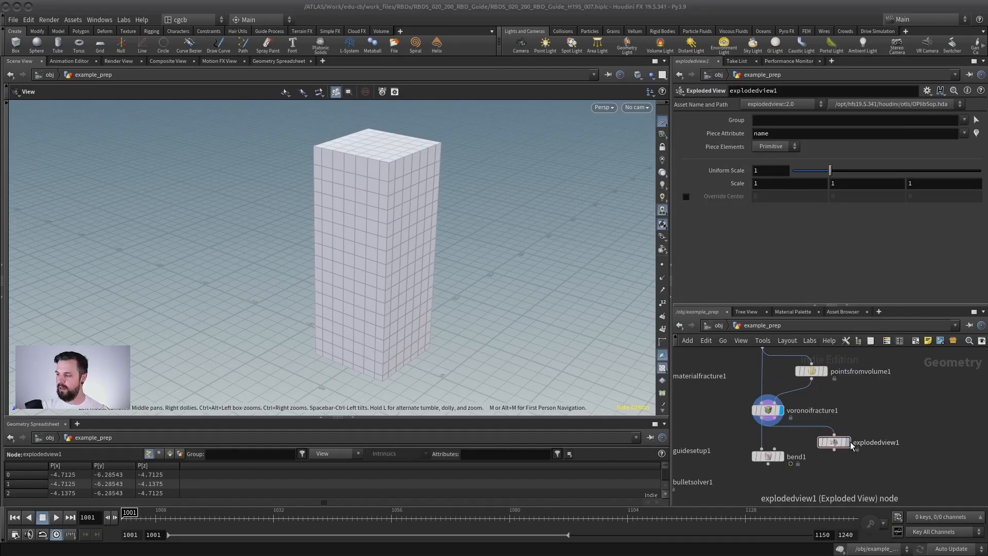
{"action": "left_click", "coordinate": [829, 444]}
{"action": "left_click_drag", "start_coordinate": [829, 170], "coordinate": [795, 170]}
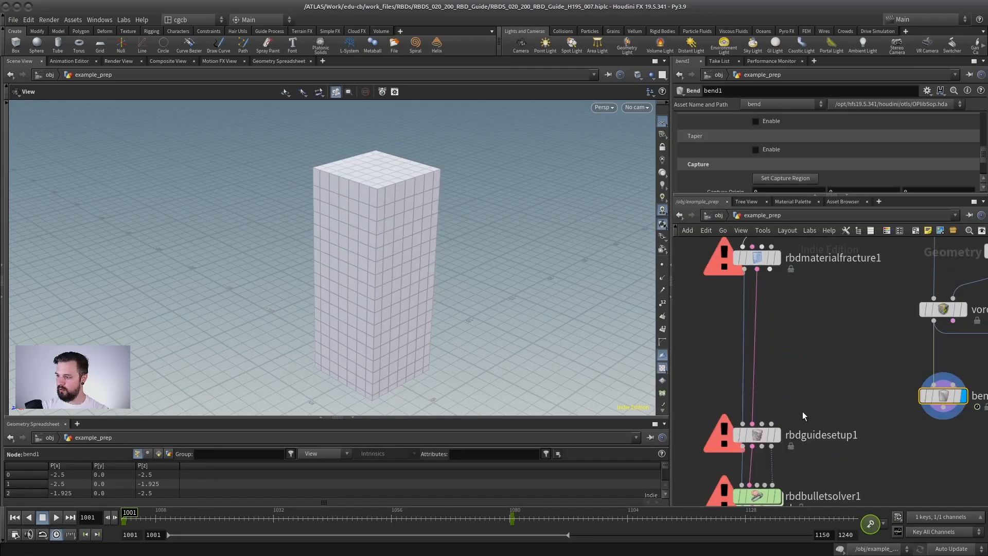
Display rbdguidesetup1's coloured piece preview and scrub the timeline to check the guided motion.
{"action": "middle_click_drag", "start_coordinate": [803, 412], "coordinate": [795, 398]}
{"action": "left_click", "coordinate": [767, 404]}
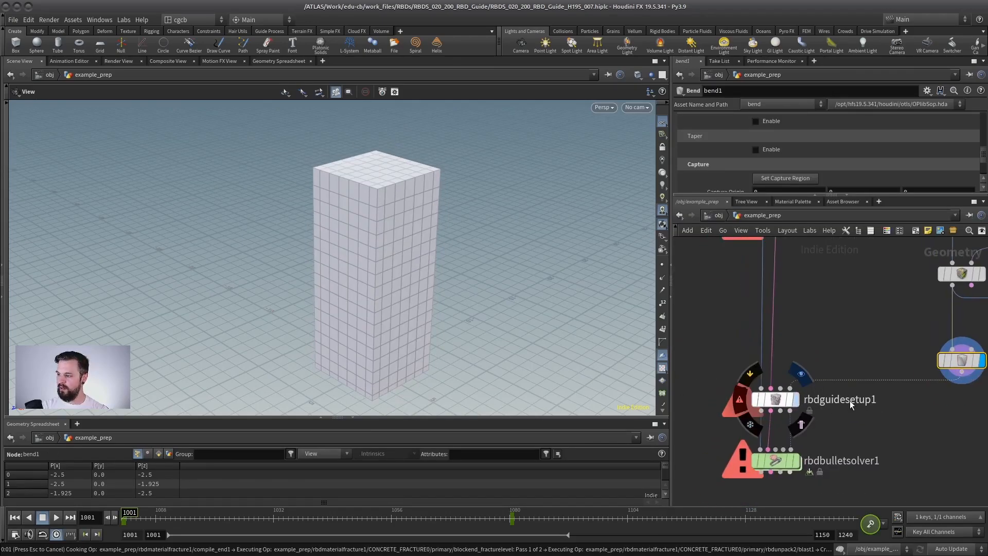
{"action": "left_click", "coordinate": [793, 406]}
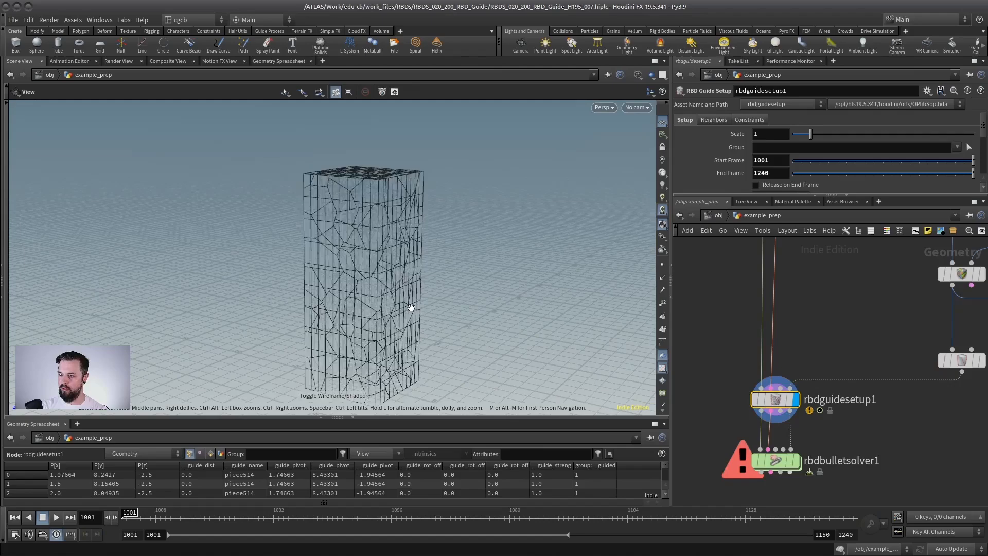
{"action": "key", "text": "Return"}
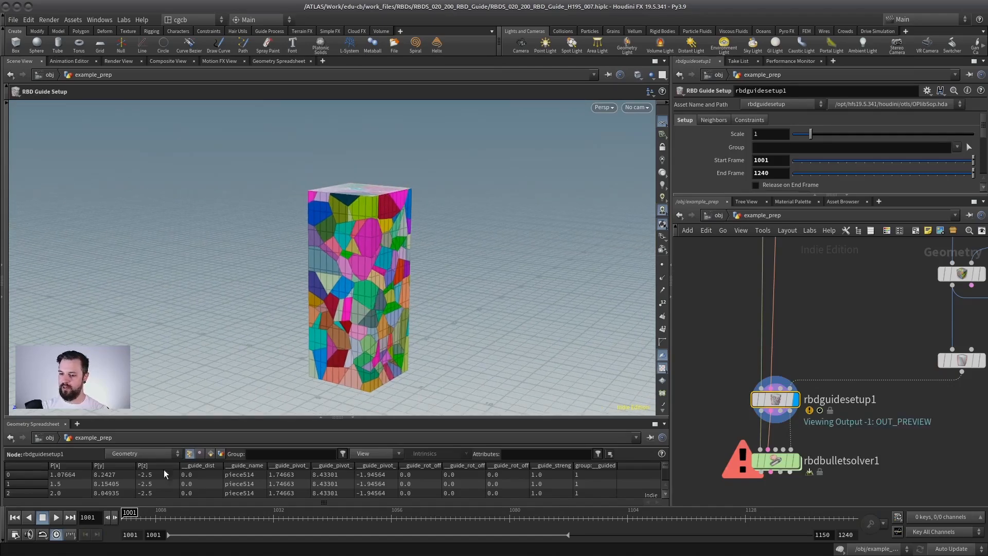
{"action": "left_click_drag", "start_coordinate": [147, 511], "coordinate": [370, 504]}
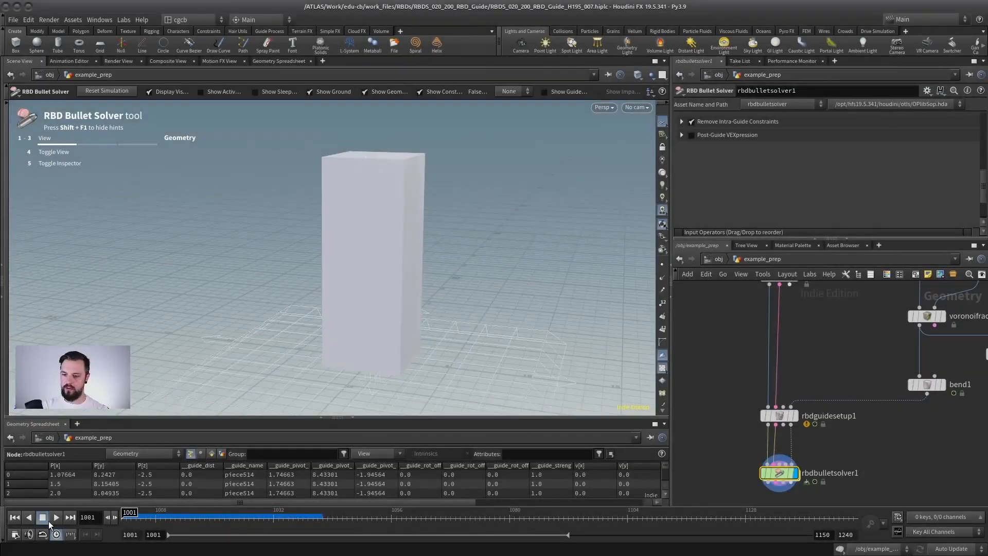
Play the rbdbulletsolver1 simulation briefly, stop it, and return to frame 1001.
{"action": "left_click", "coordinate": [56, 517]}
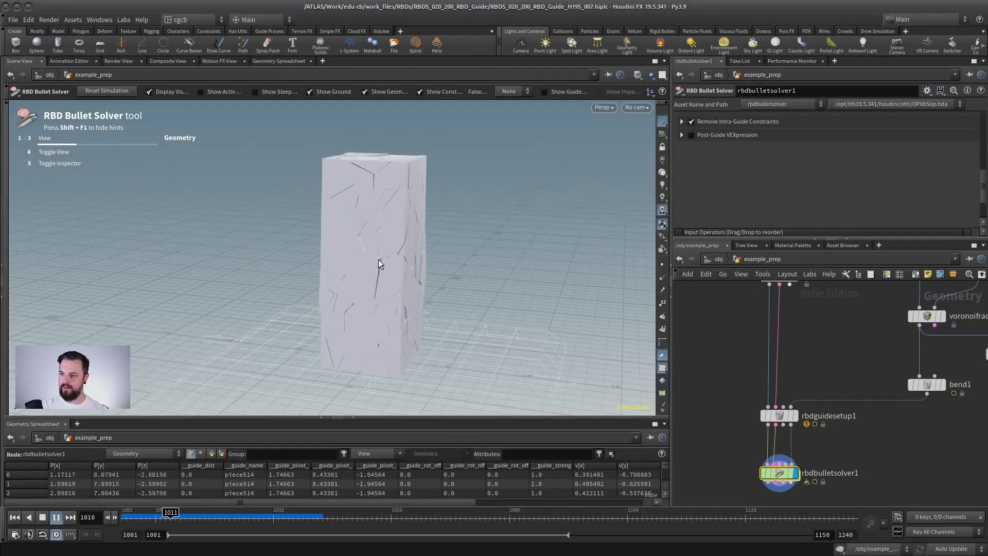
{"action": "left_click", "coordinate": [42, 517]}
{"action": "left_click", "coordinate": [18, 518]}
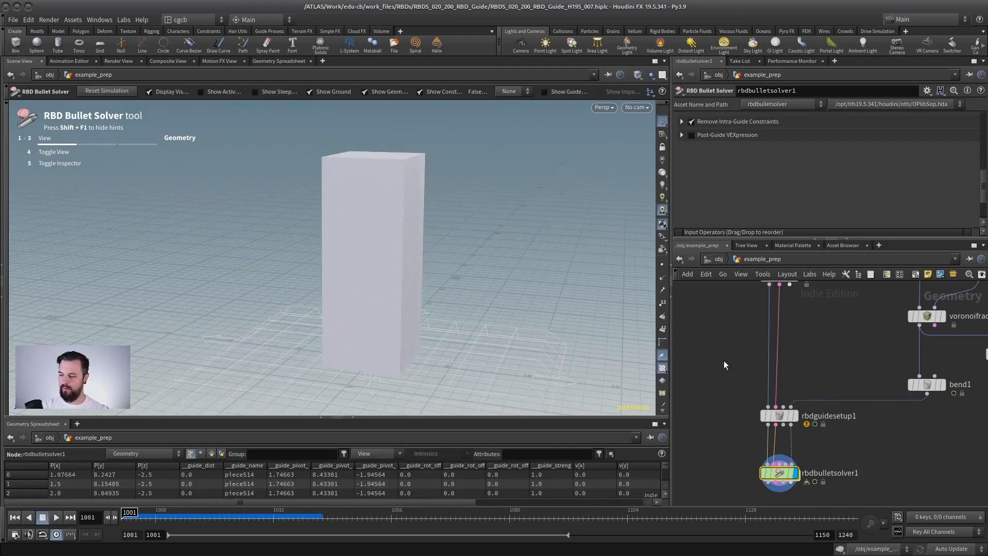
Insert an Assemble node between rbdmaterialfracture1 and rbdguidesetup1, with Create Name Attribute disabled and Create Packed Primitives enabled.
{"action": "middle_click", "coordinate": [780, 415]}
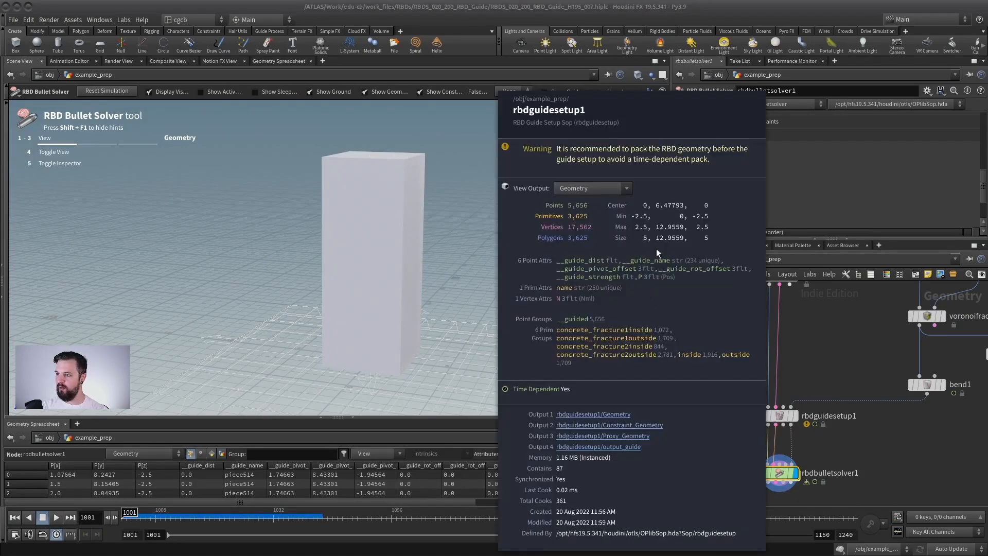
{"action": "scroll", "coordinate": [821, 343], "scroll_direction": "up", "scroll_amount": 2}
{"action": "scroll", "coordinate": [828, 355], "scroll_direction": "down", "scroll_amount": 4}
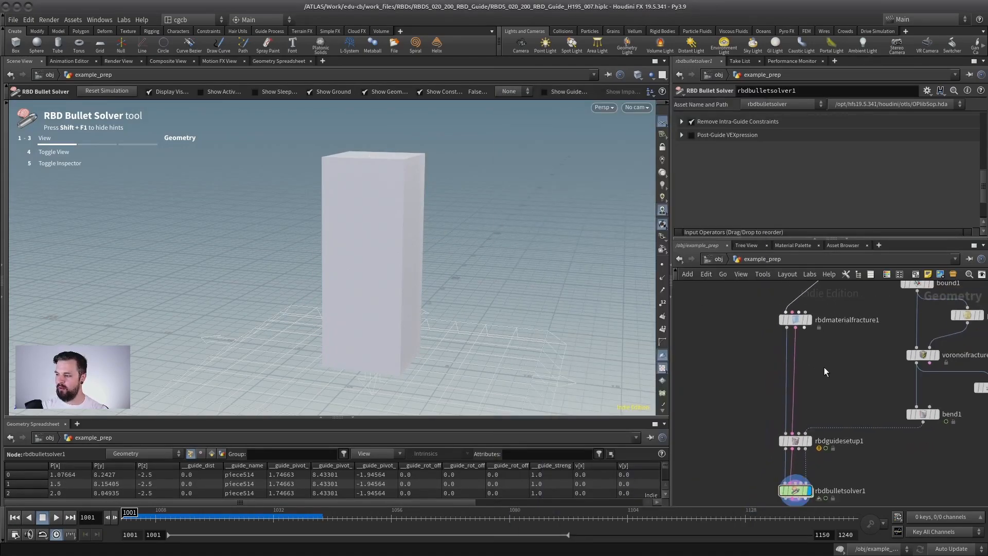
{"action": "key", "text": "Tab"}
{"action": "type", "text": "asse"}
{"action": "key", "text": "Return"}
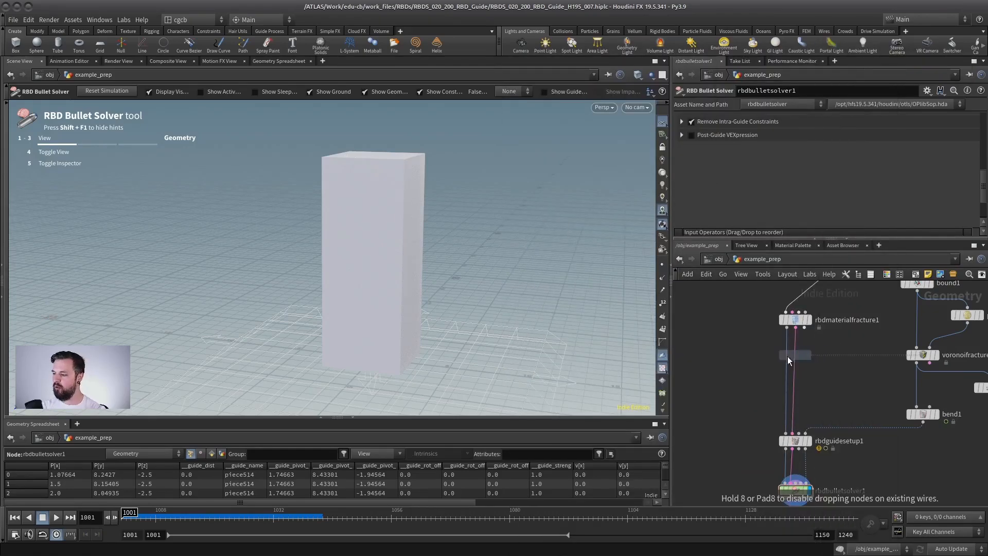
{"action": "left_click", "coordinate": [750, 370]}
{"action": "left_click_drag", "start_coordinate": [766, 377], "coordinate": [769, 378]}
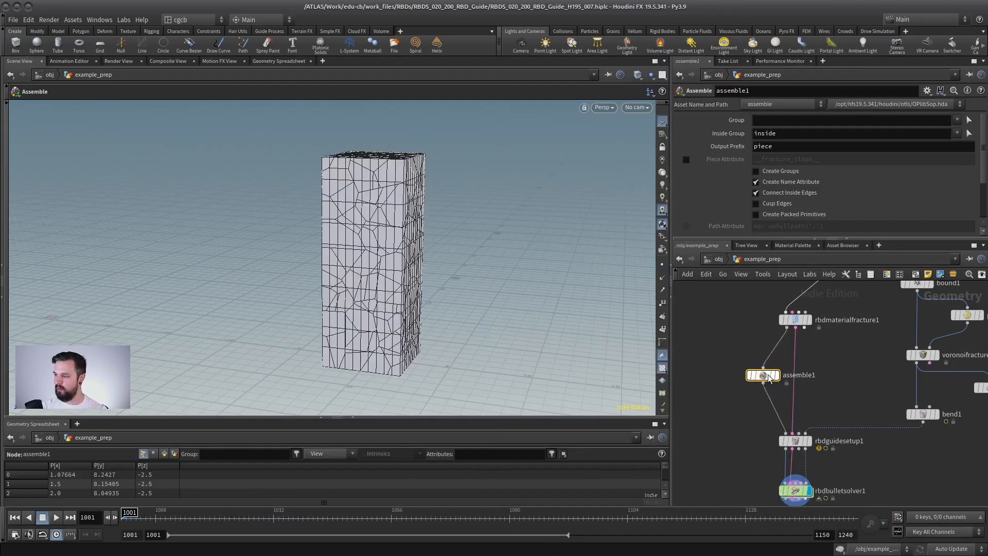
{"action": "left_click", "coordinate": [795, 215]}
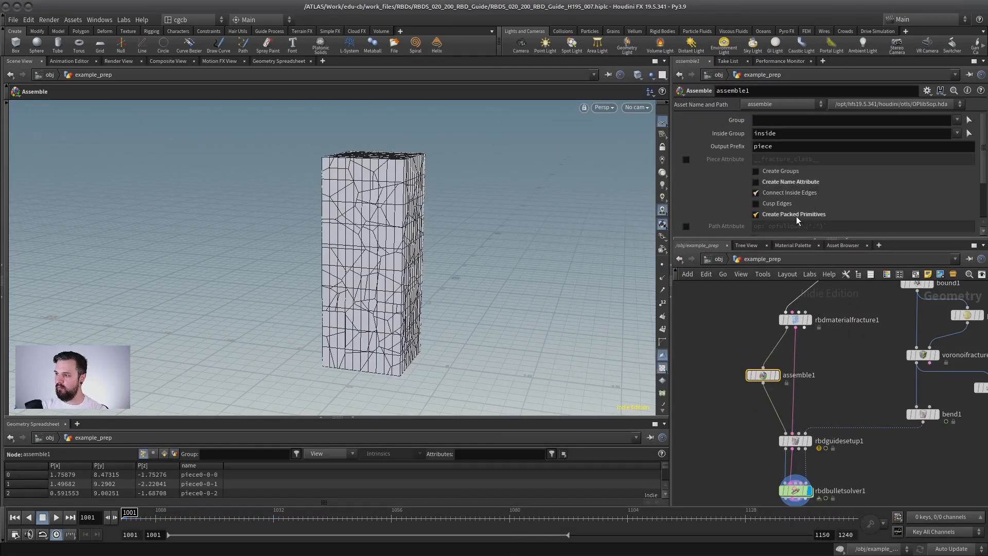
Display rbdbulletsolver1 and play the simulation of the packed tower up to frame 1103.
{"action": "left_click", "coordinate": [784, 446]}
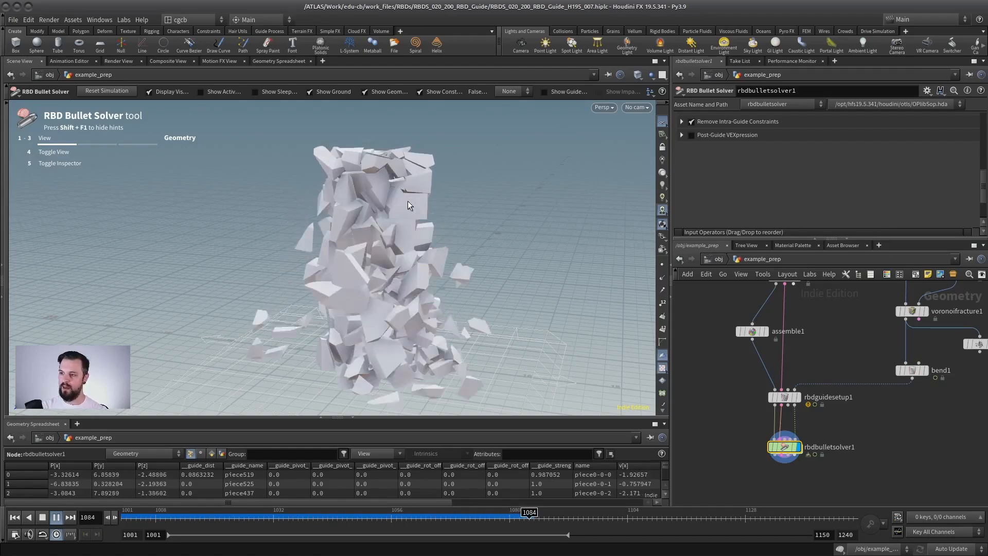
{"action": "left_click", "coordinate": [43, 516]}
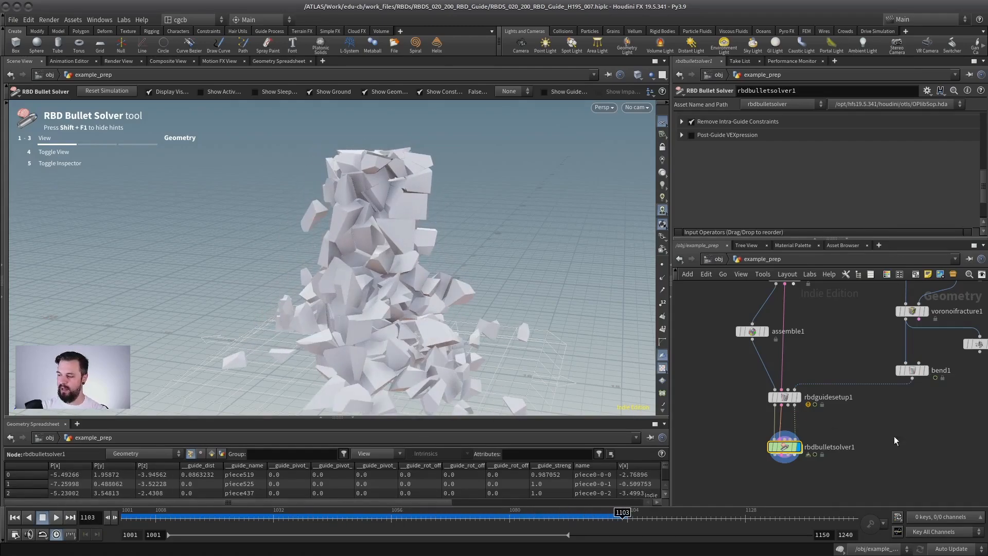
Set rbdbulletsolver1's guide Blend to .25 and replay the simulation.
{"action": "scroll", "coordinate": [963, 184], "scroll_direction": "up", "scroll_amount": 10}
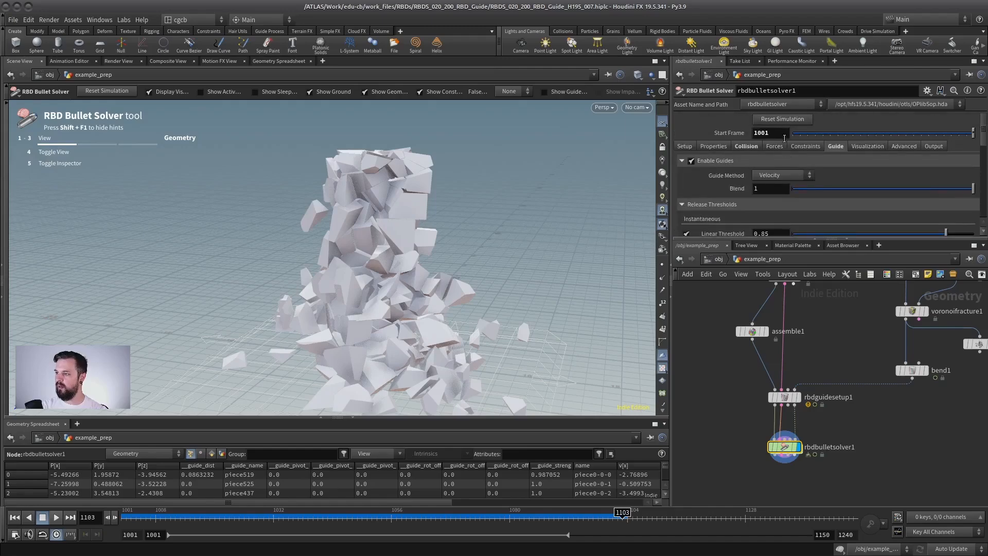
{"action": "left_click_drag", "start_coordinate": [766, 189], "coordinate": [708, 259]}
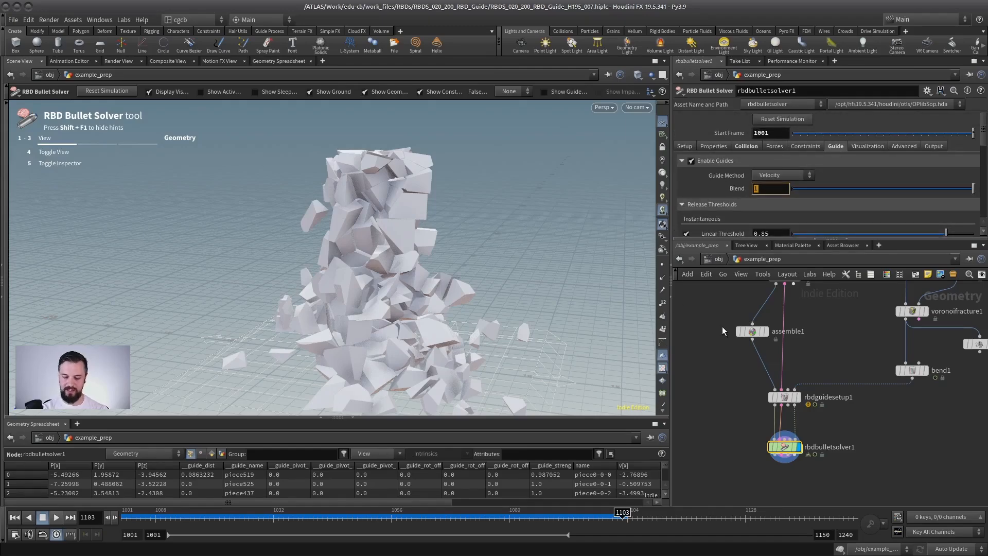
{"action": "type", "text": ".5"}
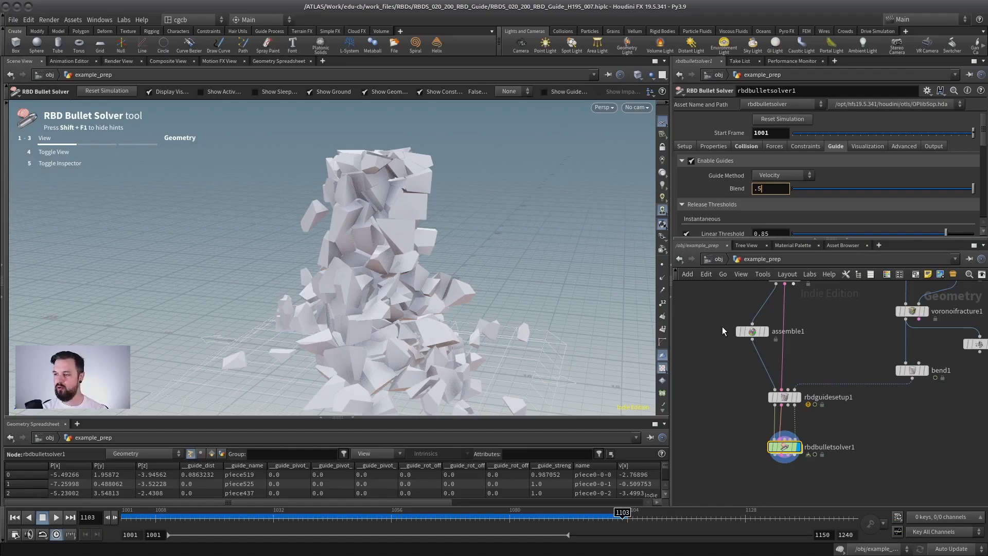
{"action": "key", "text": "BackSpace"}
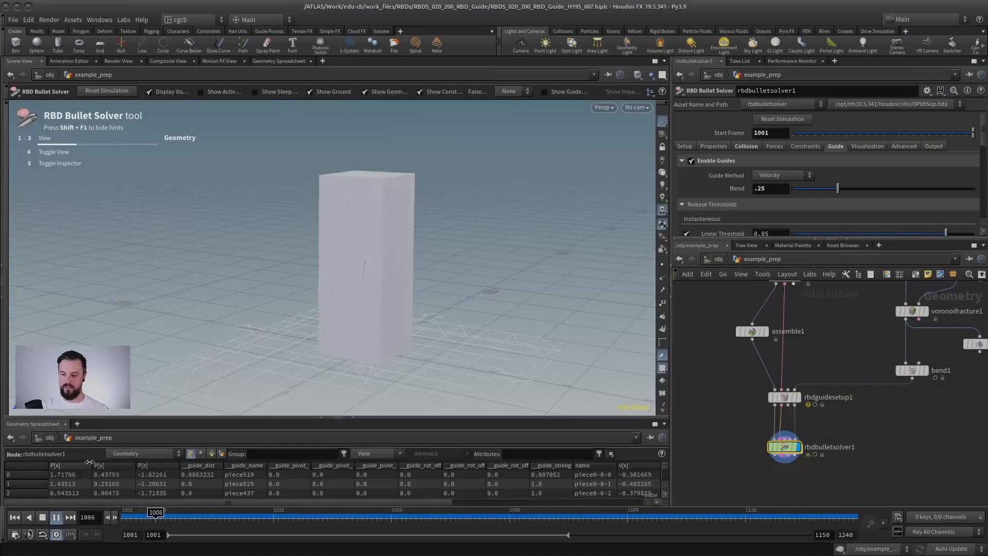